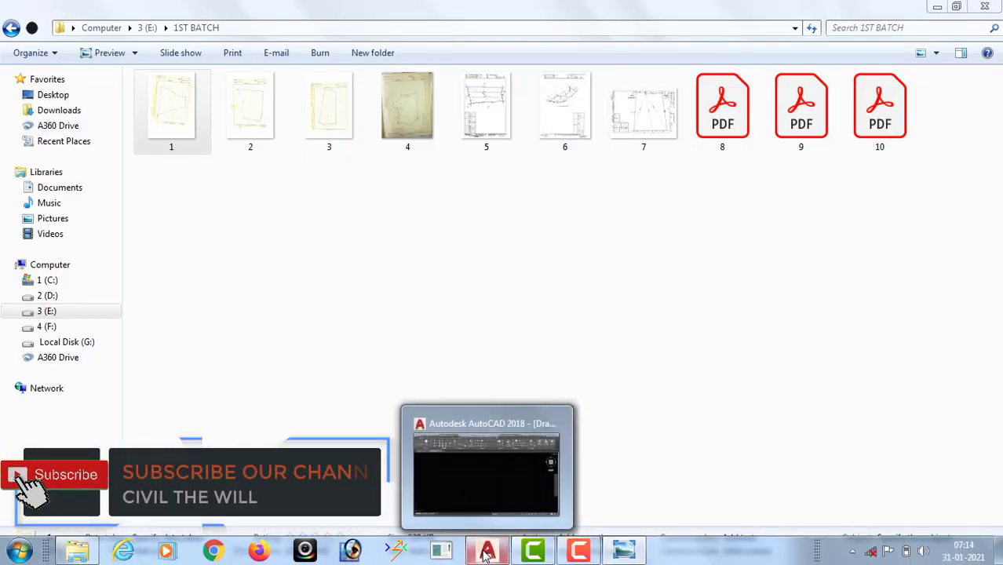
- Switch to AutoCAD and choose image 1 from the 1ST BATCH folder as the reference file to attach
click(486, 552)
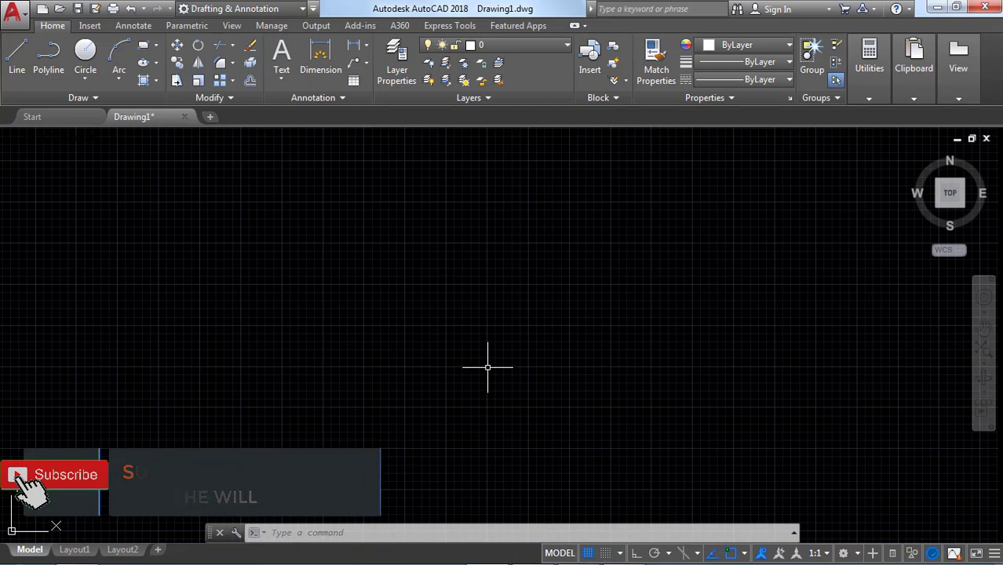
click(90, 26)
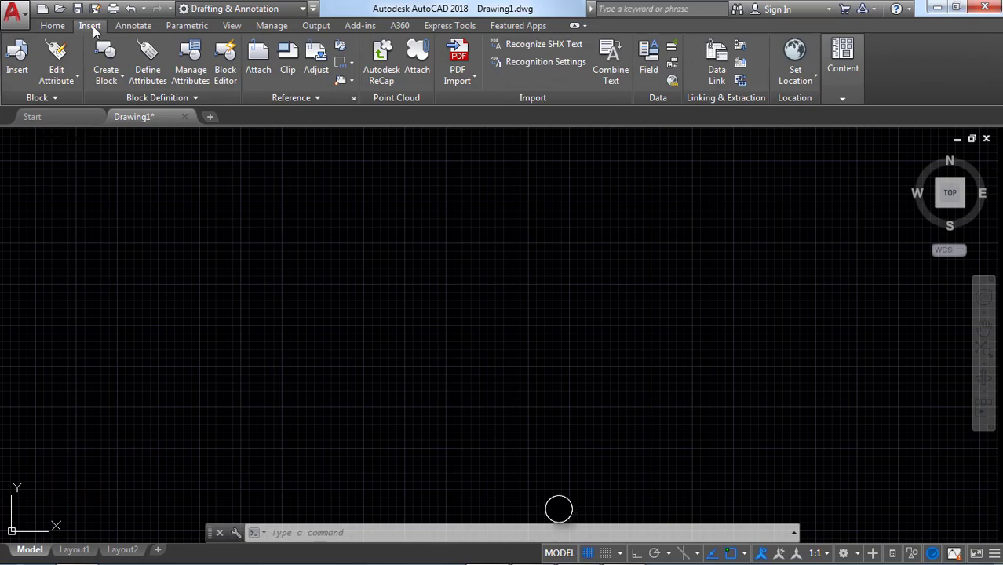
click(257, 70)
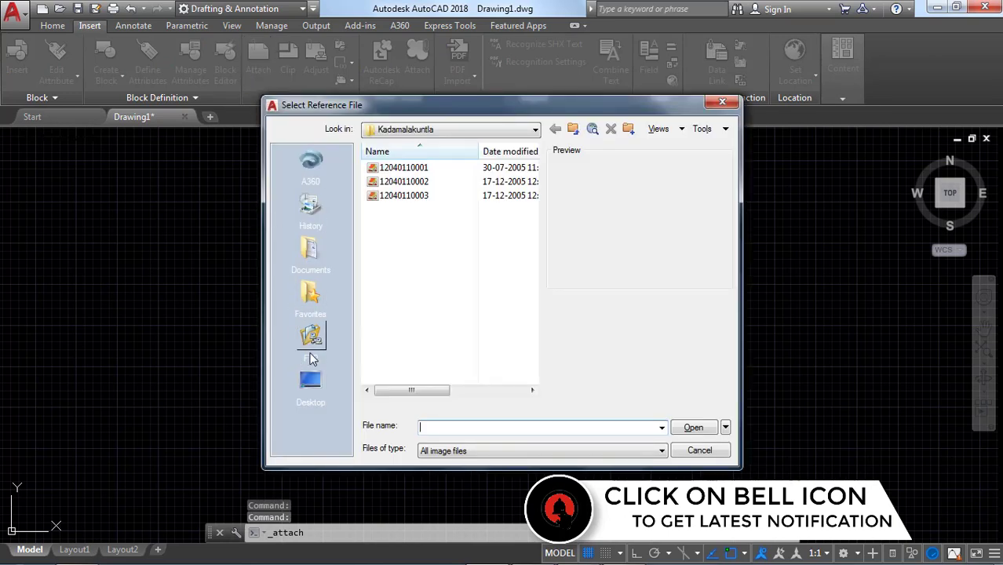
click(407, 130)
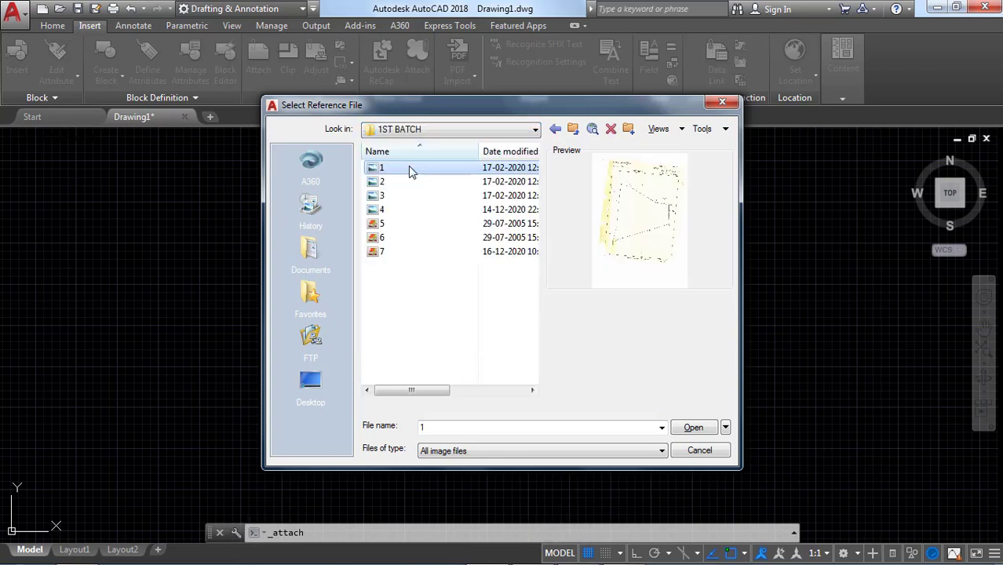
double_click(410, 169)
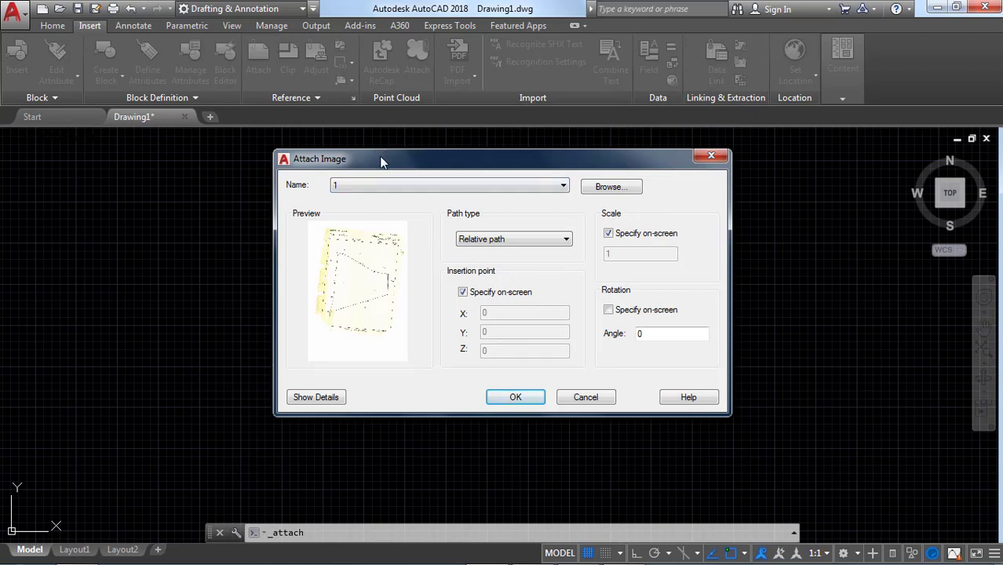
- Place the attached image in the middle of the drawing area with a scale factor of 1
click(515, 398)
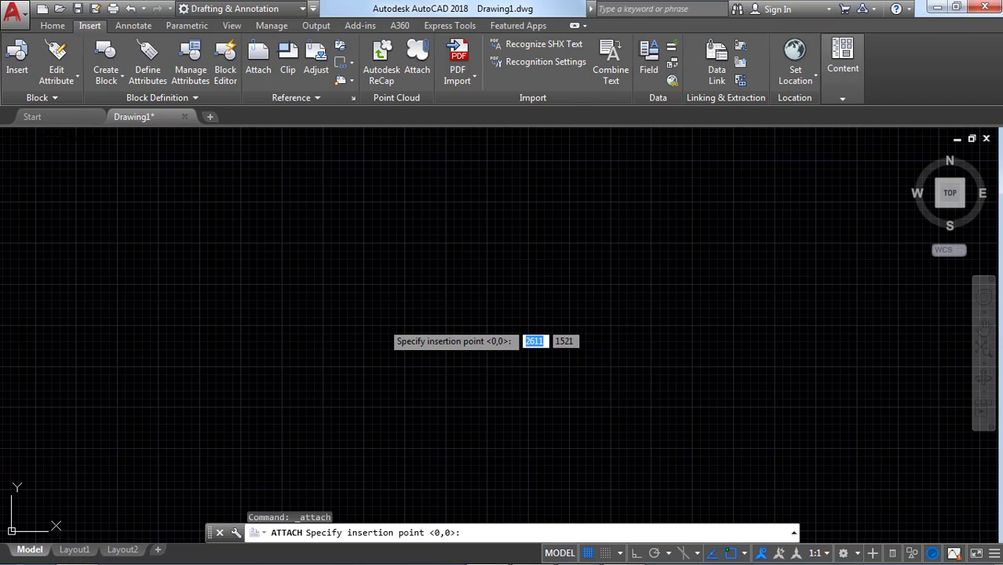
click(382, 321)
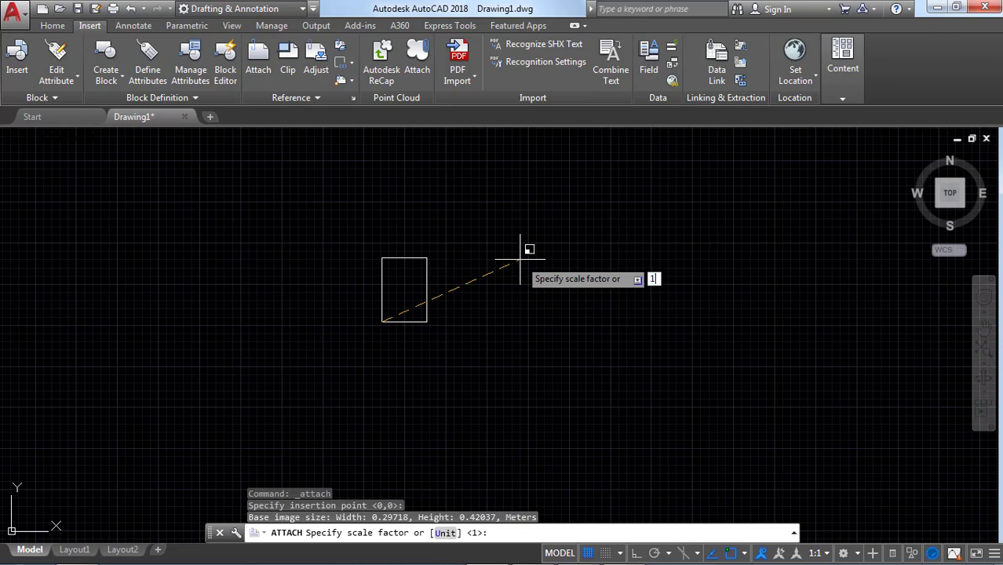
text(1)
key(Return)
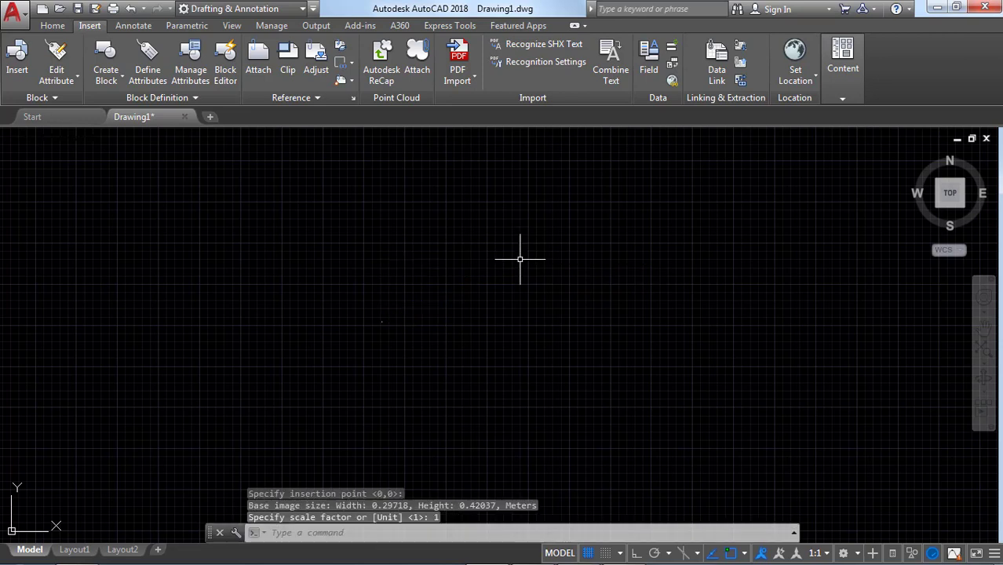
- Locate the inserted scan in the drawing and turn off the grid display
scroll(378, 332, up, 3)
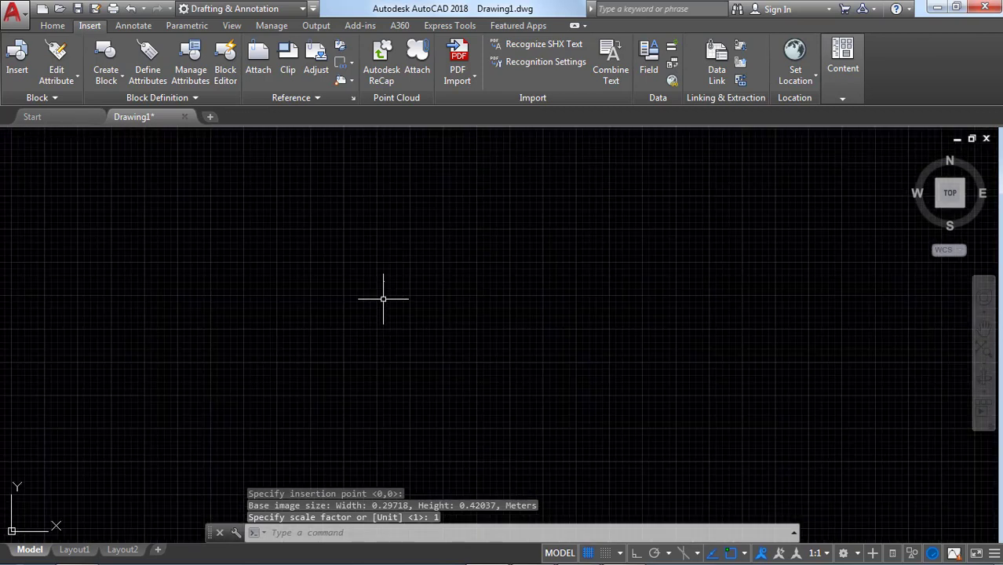
scroll(382, 299, up, 2)
scroll(381, 275, up, 5)
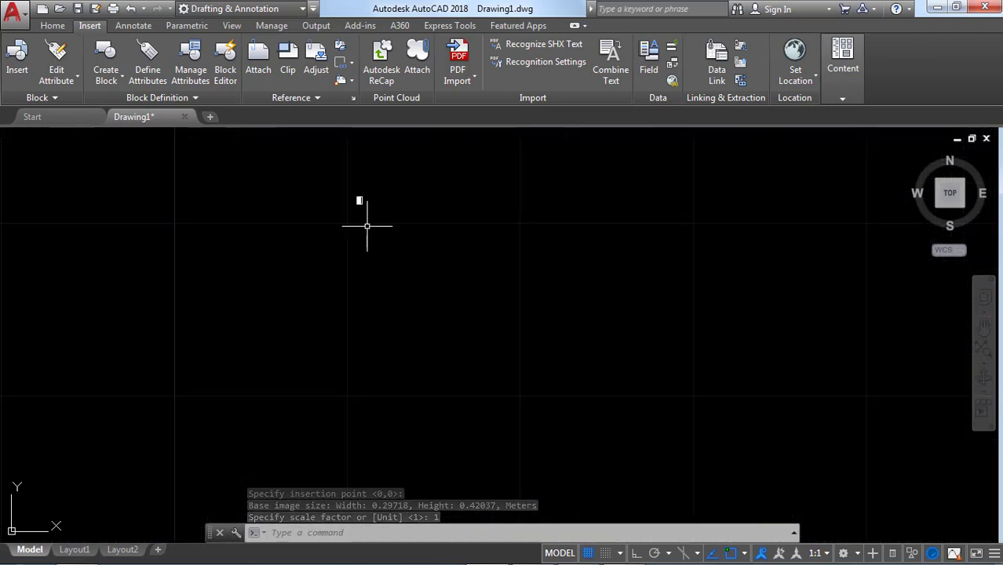
scroll(420, 265, up, 8)
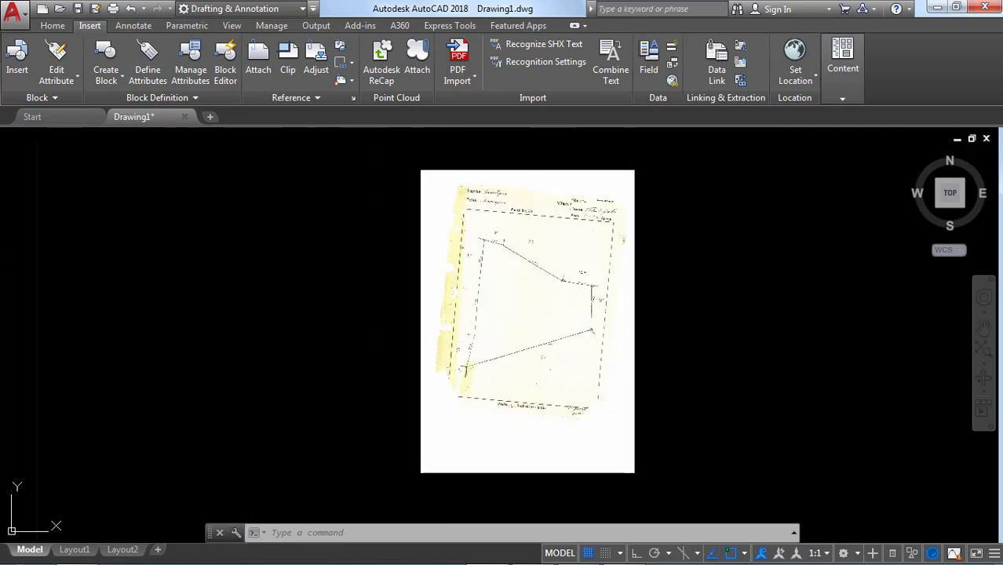
scroll(523, 262, down, 9)
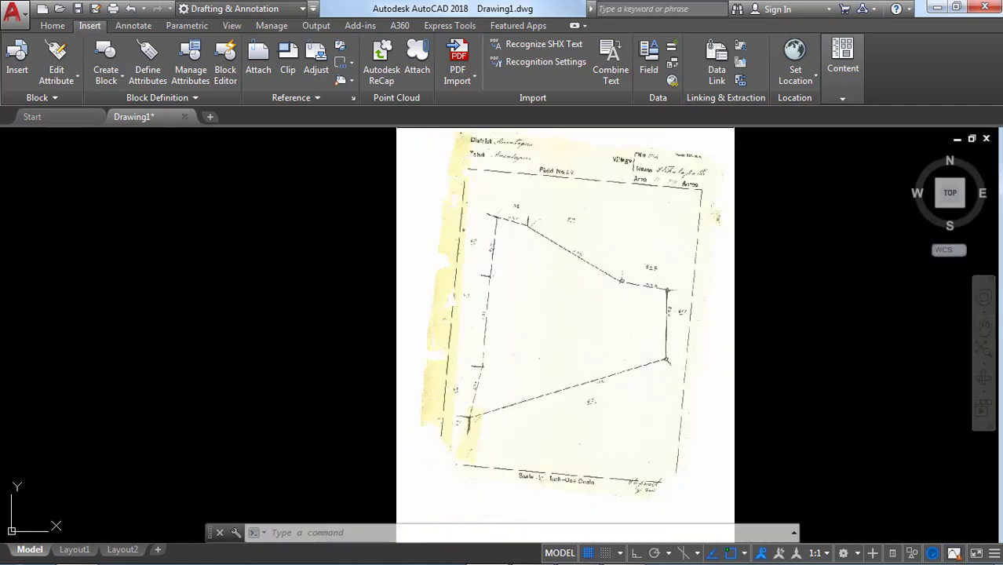
scroll(524, 270, down, 4)
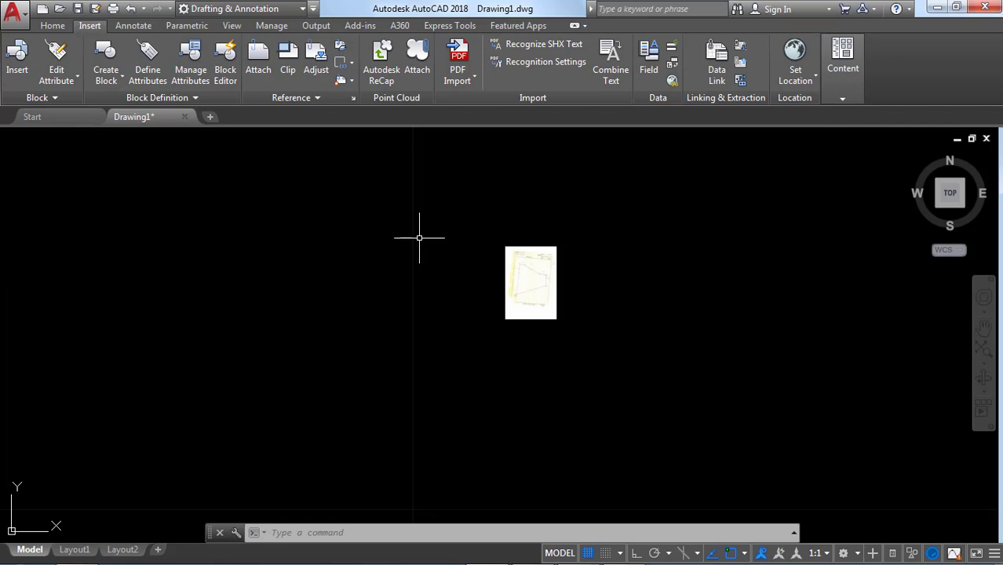
key(F7)
- Set the current object colour to Red for tracing over the scanned plot
scroll(437, 273, down, 4)
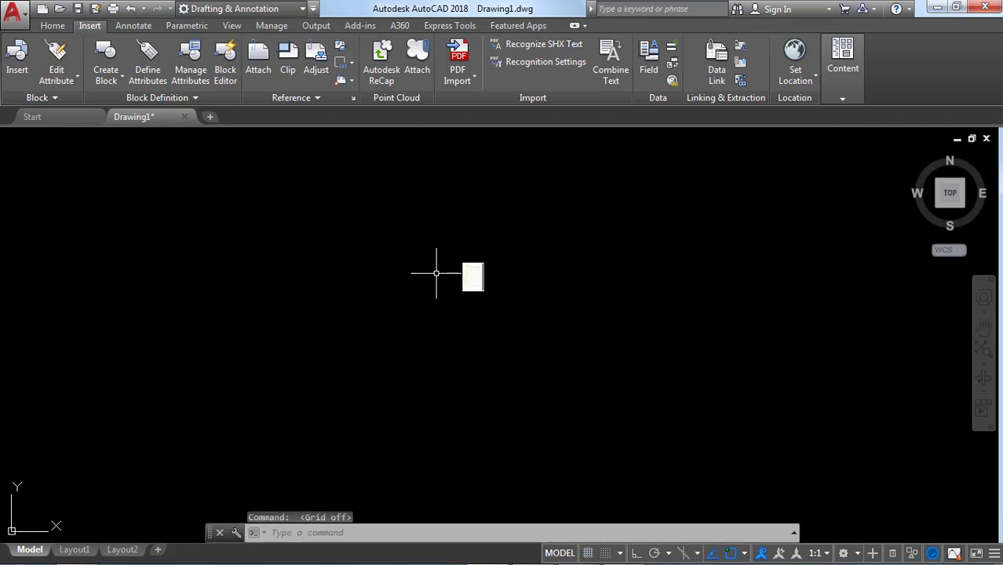
scroll(469, 273, up, 10)
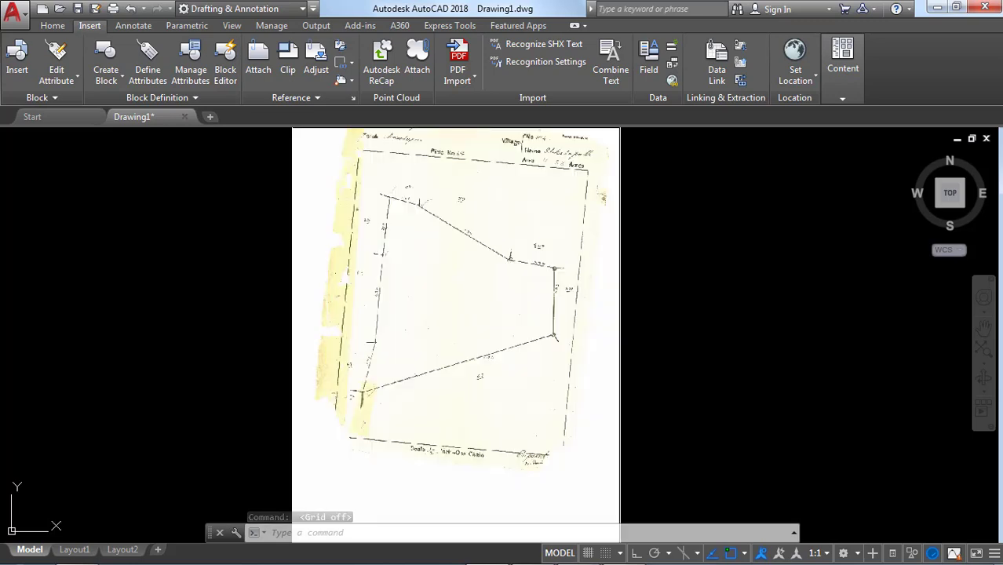
scroll(473, 268, up, 4)
scroll(469, 258, down, 4)
scroll(471, 255, up, 2)
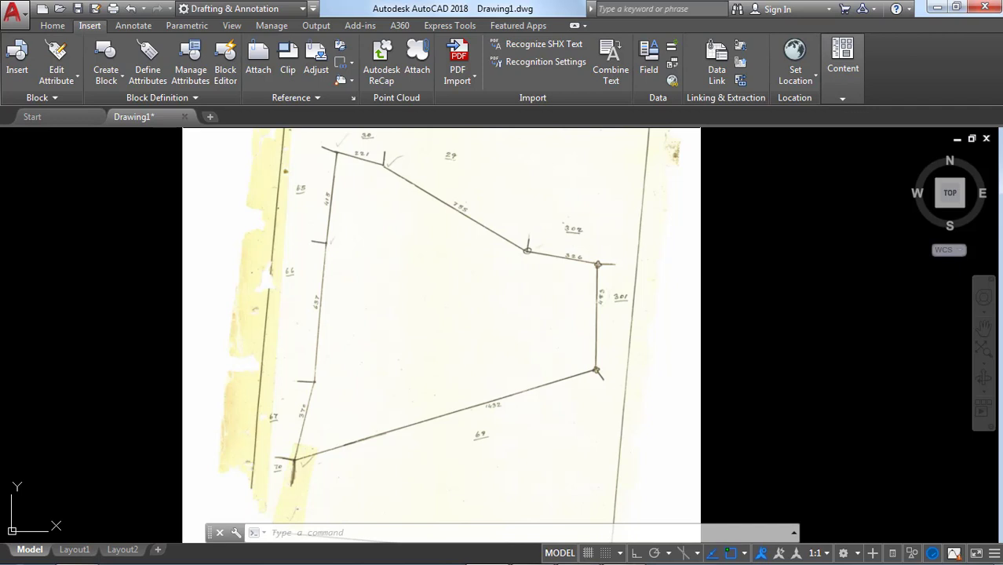
click(52, 27)
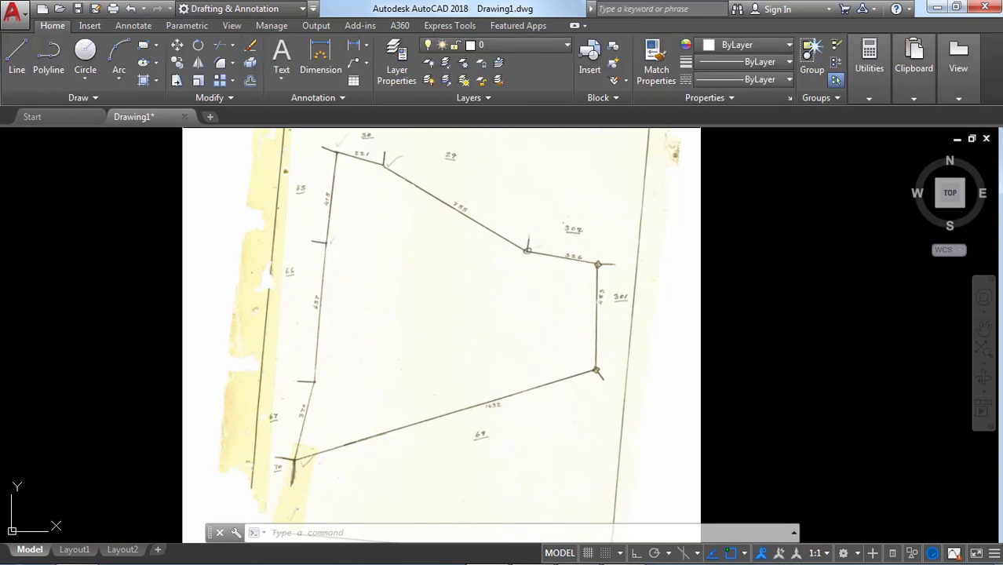
scroll(416, 238, down, 2)
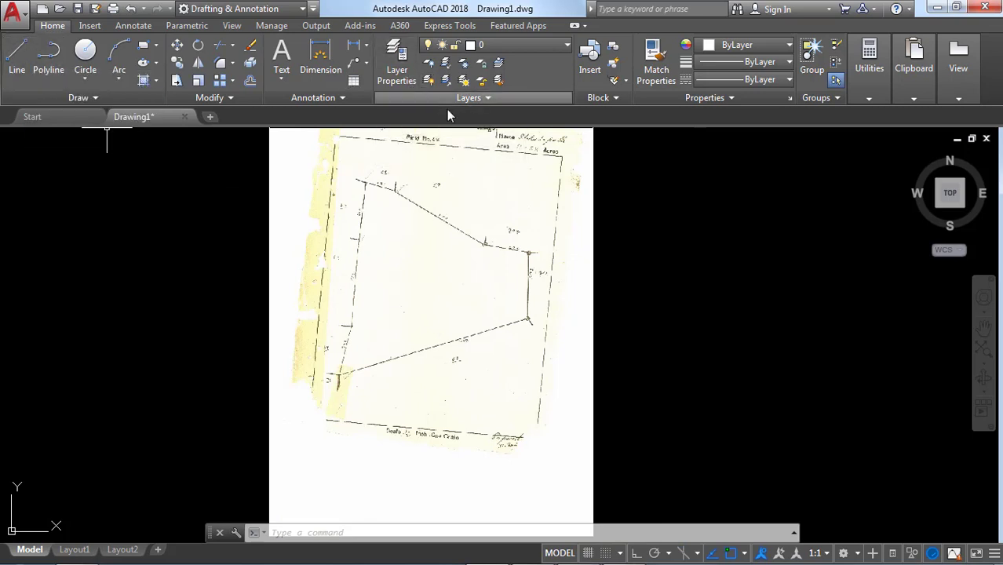
click(732, 47)
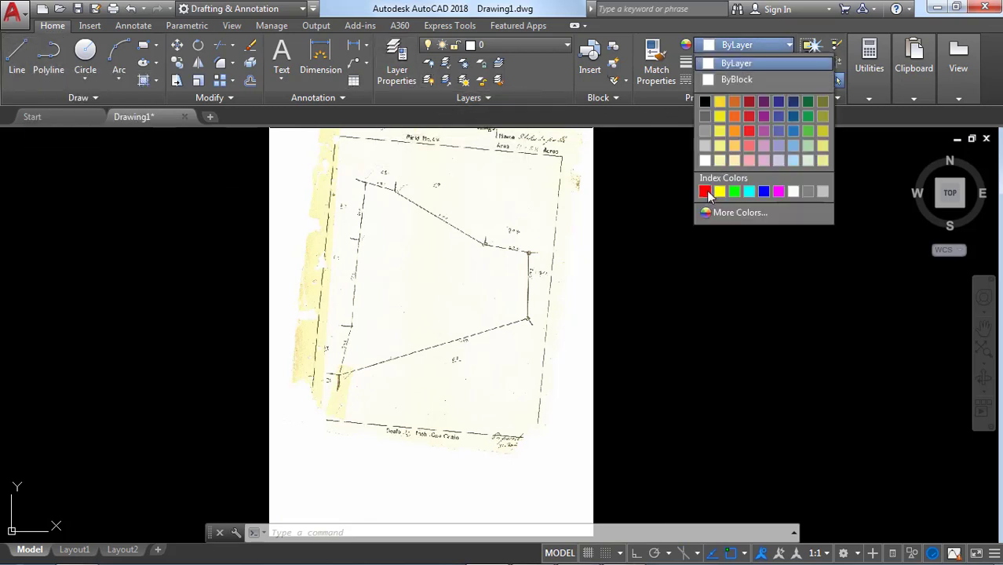
click(705, 191)
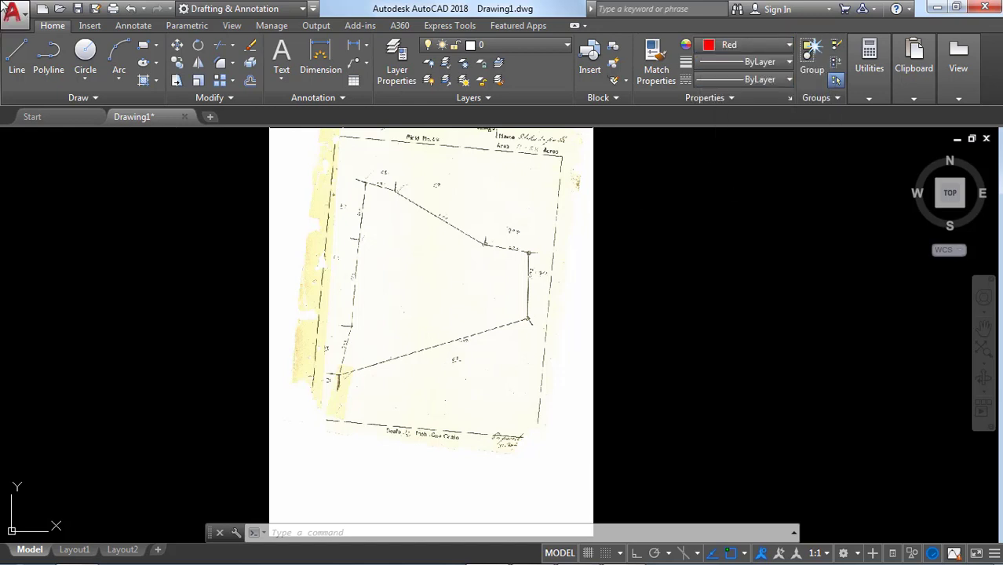
- Start the Line command and examine the handwritten length along the scanned plot's lower boundary
click(17, 55)
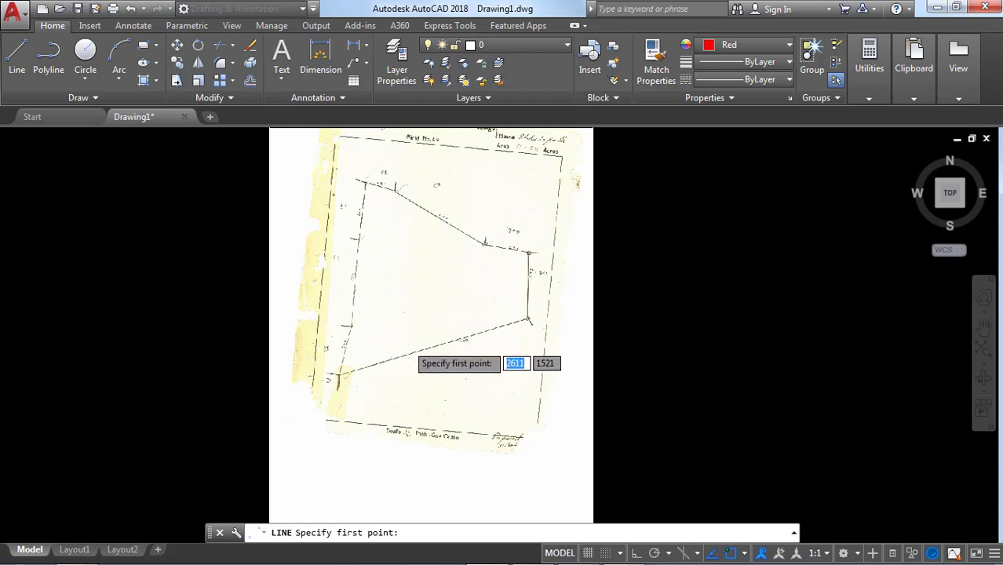
scroll(407, 348, up, 2)
middle_drag(477, 329, 472, 267)
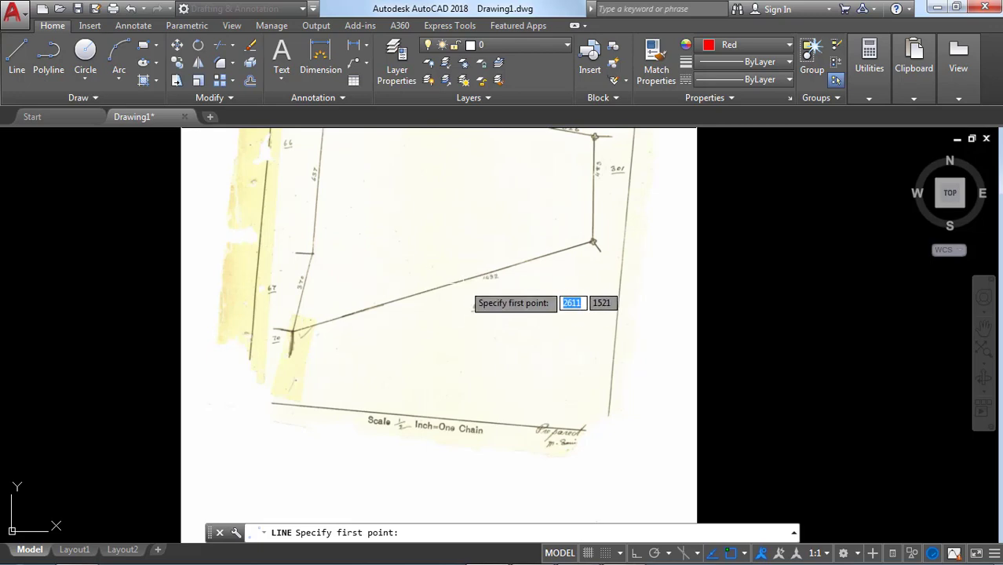
scroll(483, 288, up, 4)
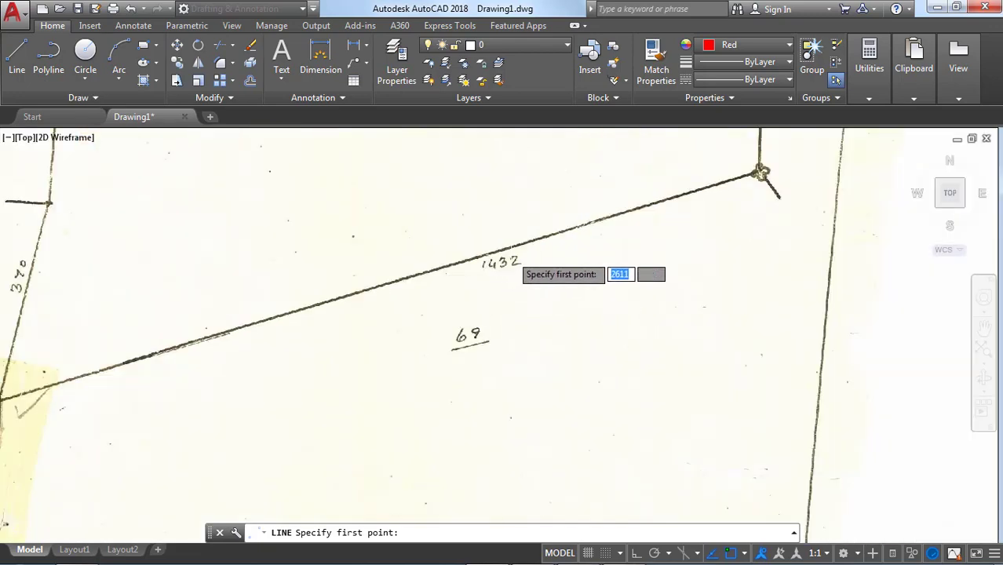
scroll(526, 310, down, 8)
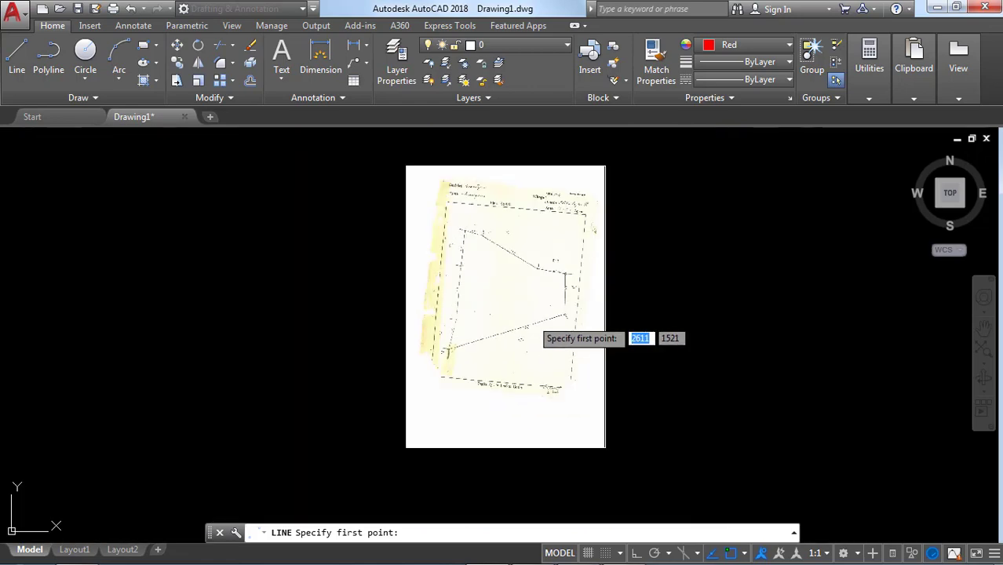
scroll(506, 282, up, 4)
scroll(541, 249, down, 2)
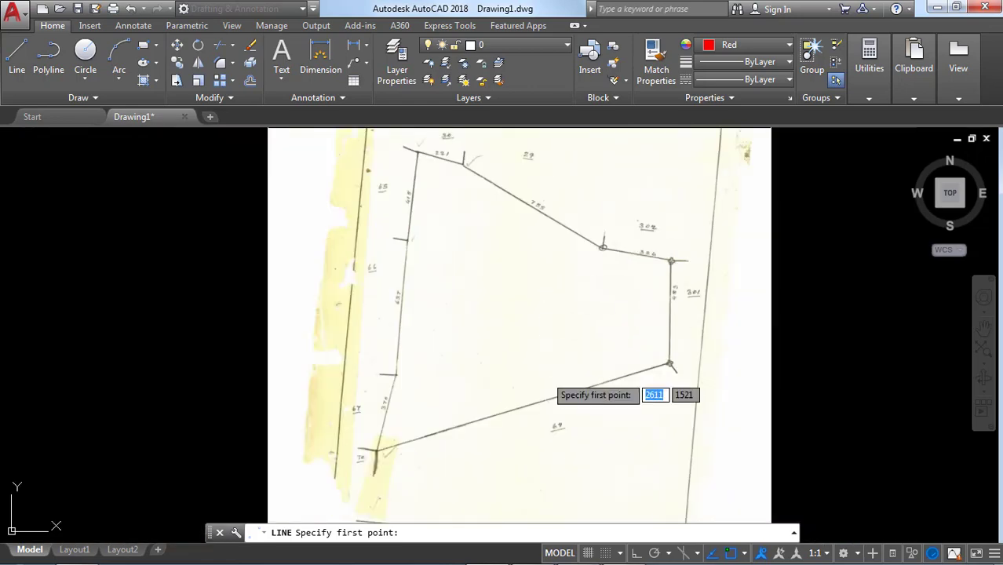
scroll(552, 385, up, 2)
scroll(567, 437, up, 4)
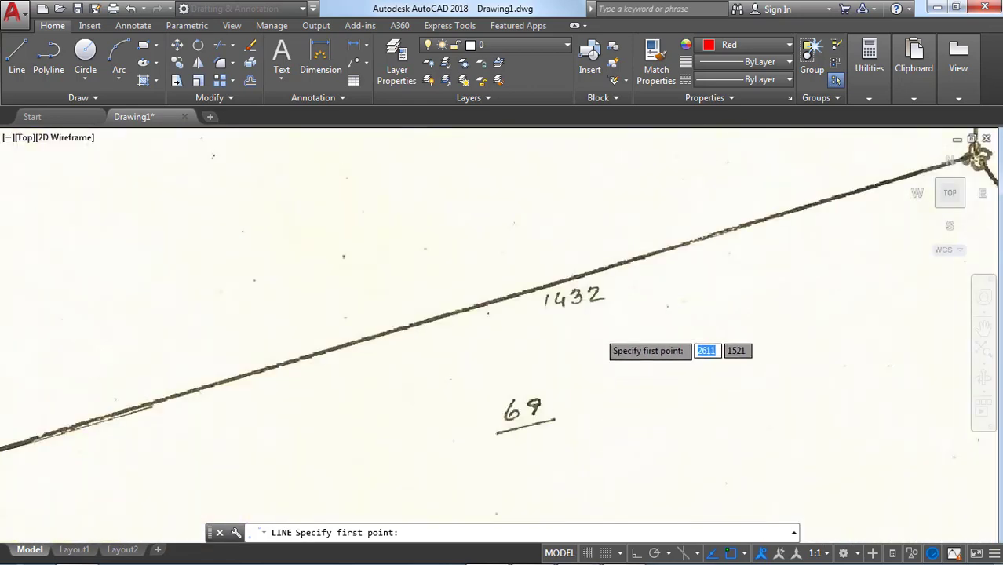
scroll(597, 292, up, 2)
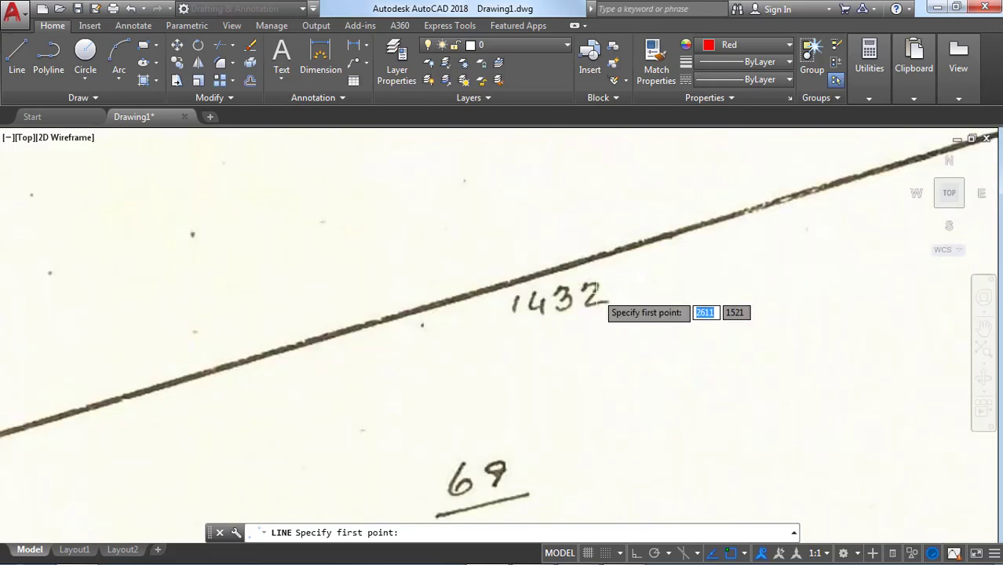
scroll(597, 292, down, 6)
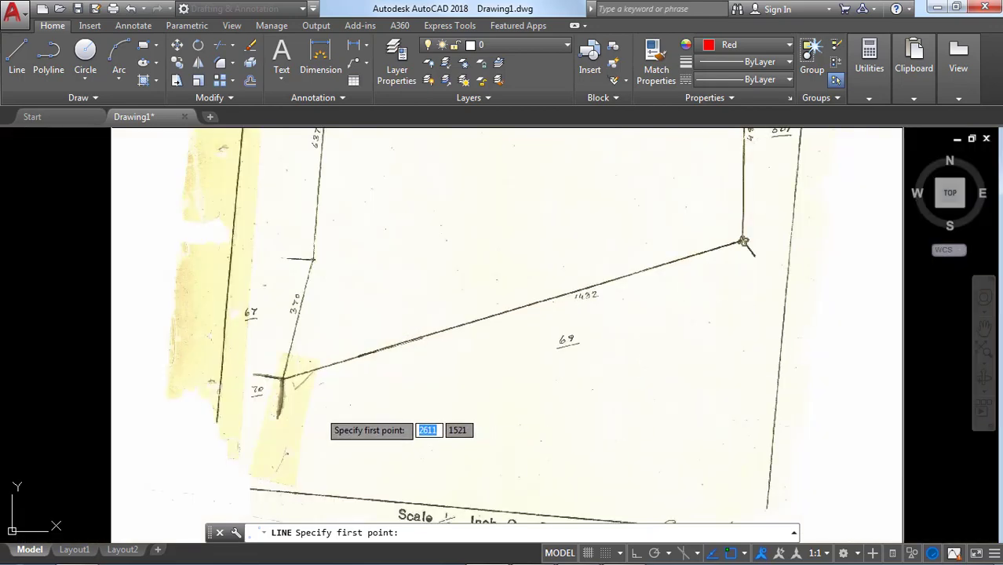
- Place the line's first point on the lower-left corner of the scanned plot, where the boundary lines meet
scroll(329, 407, up, 4)
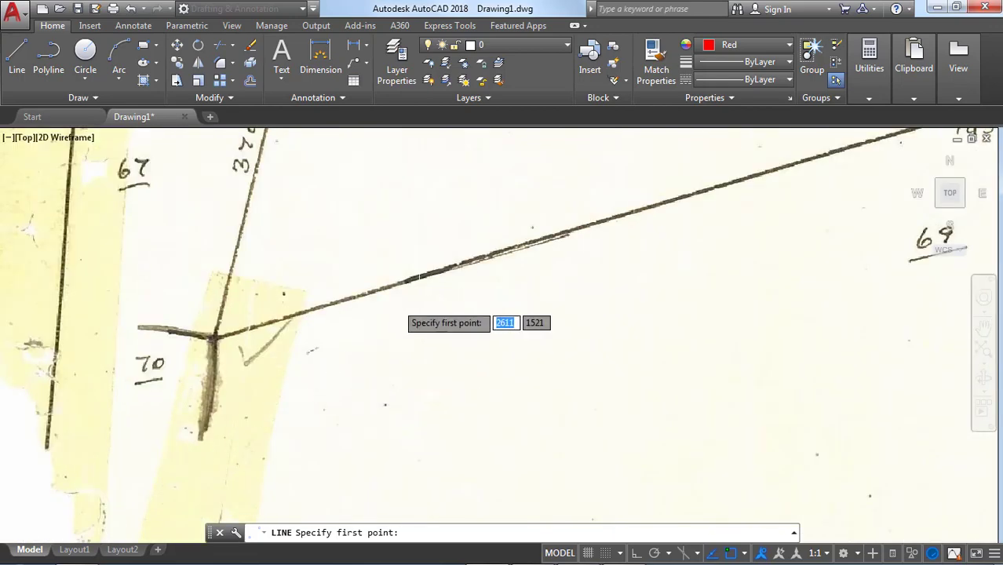
scroll(398, 304, down, 5)
scroll(303, 330, up, 7)
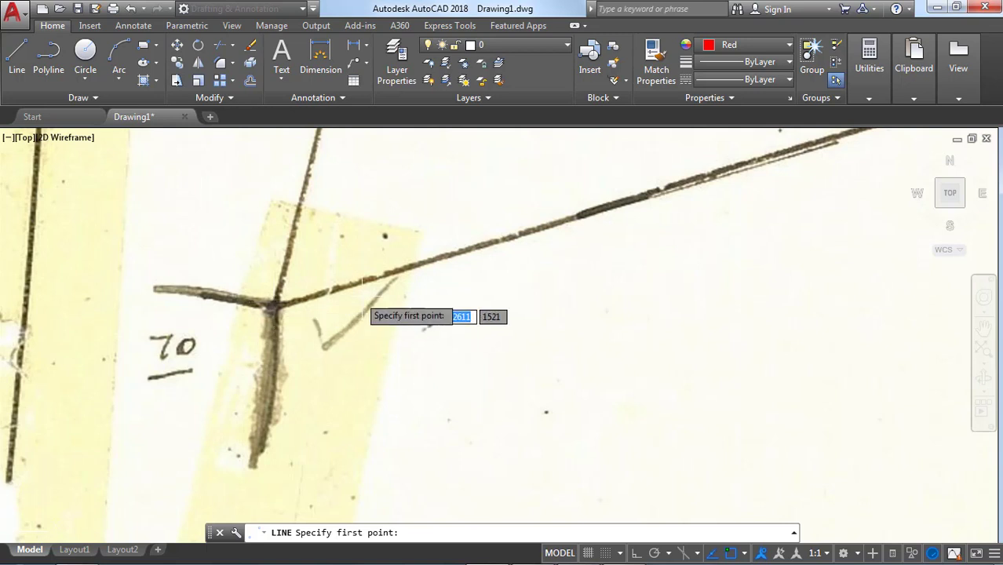
click(274, 303)
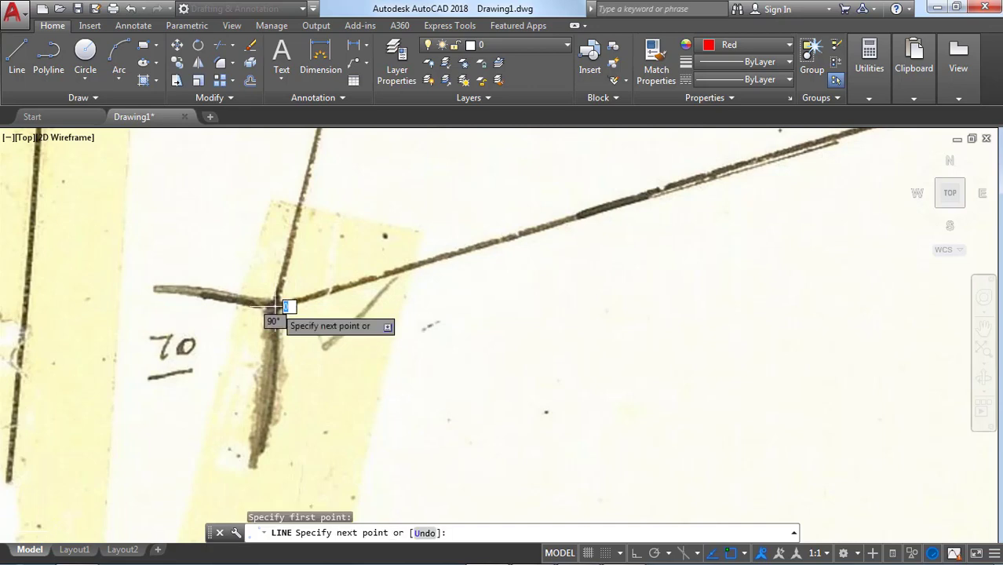
- Draw the red line along the plot's lower boundary through its lower-right corner with a length of 1432, and end the Line command
scroll(301, 307, down, 5)
scroll(301, 310, down, 4)
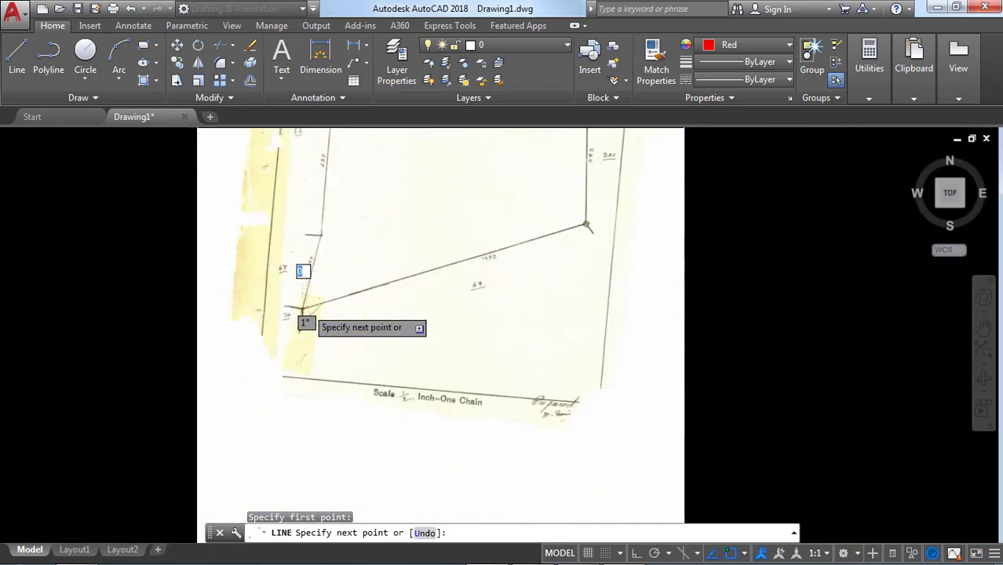
scroll(474, 262, up, 6)
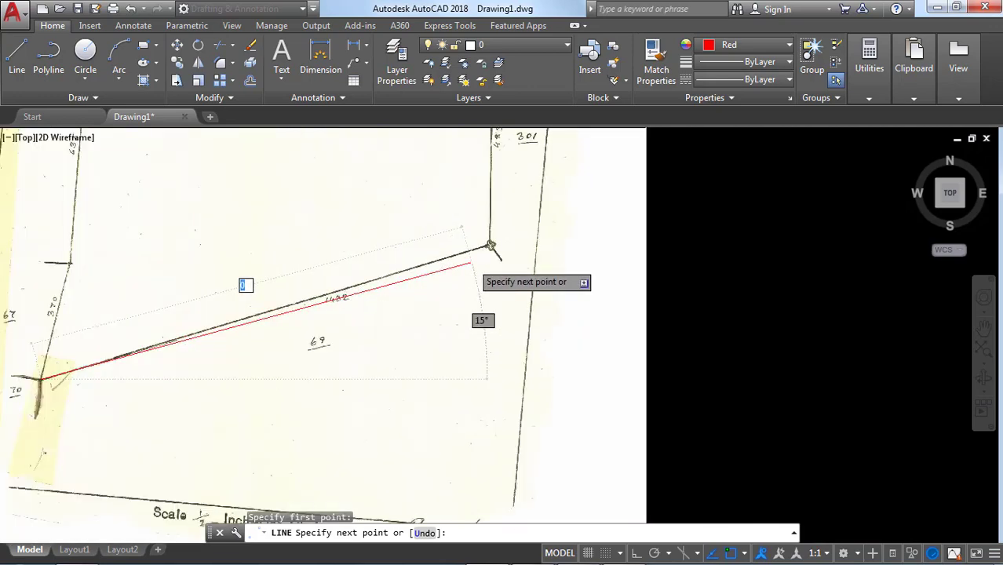
scroll(506, 227, up, 4)
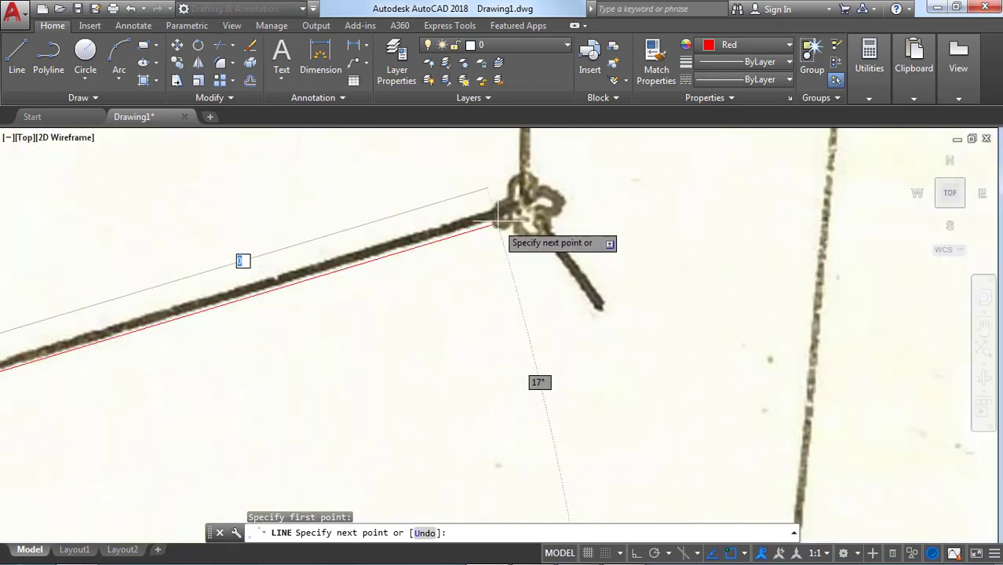
scroll(516, 212, down, 4)
scroll(514, 210, down, 2)
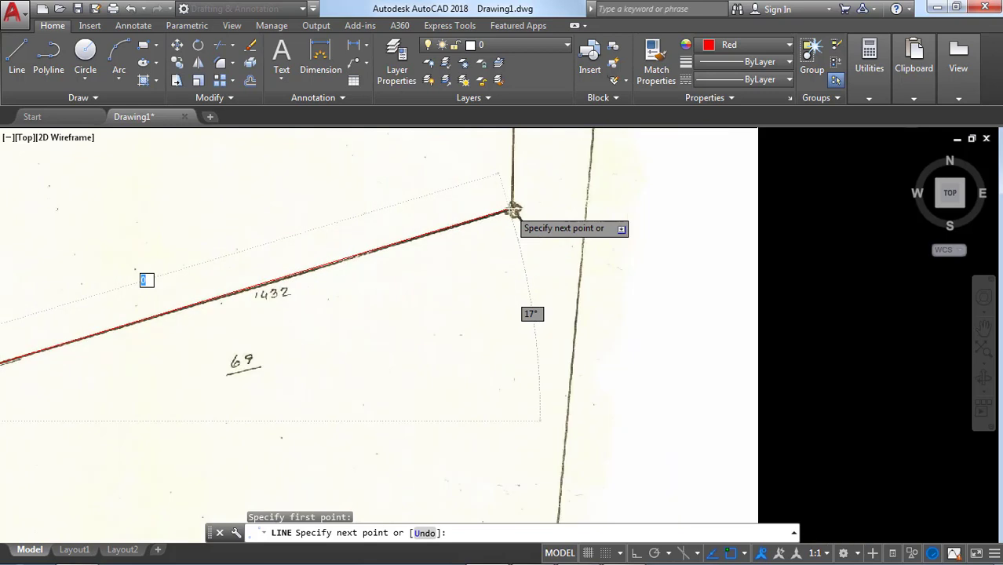
scroll(514, 204, up, 5)
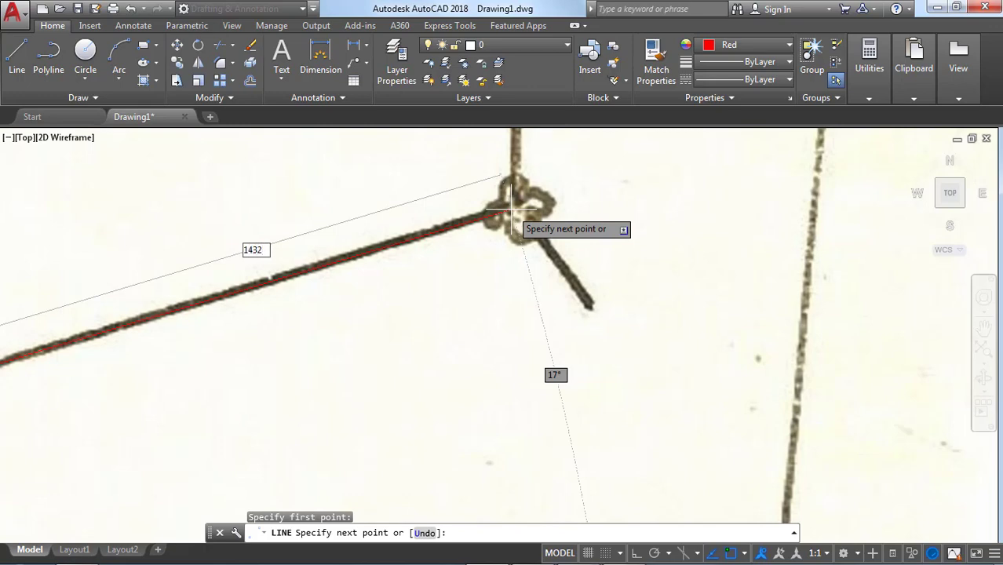
click(514, 210)
scroll(702, 239, down, 5)
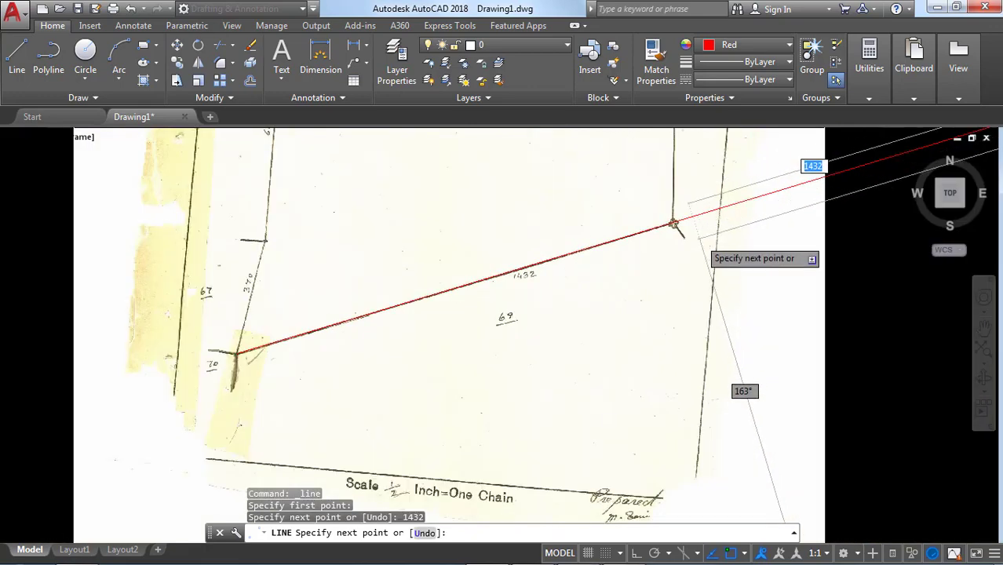
scroll(675, 227, down, 4)
key(Escape)
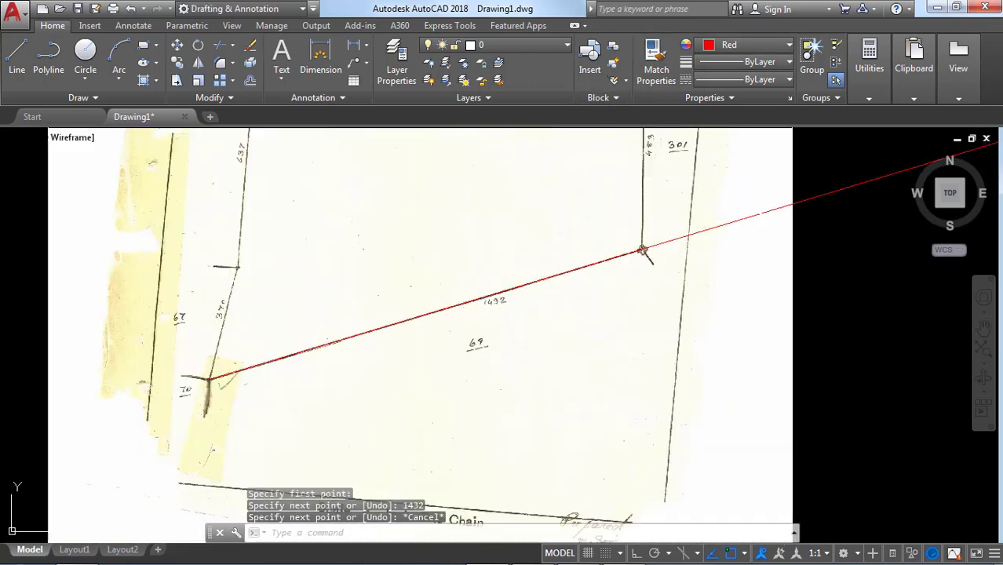
- Start the Scale command and select the scanned map image by its frame as the object to scale
scroll(721, 220, up, 4)
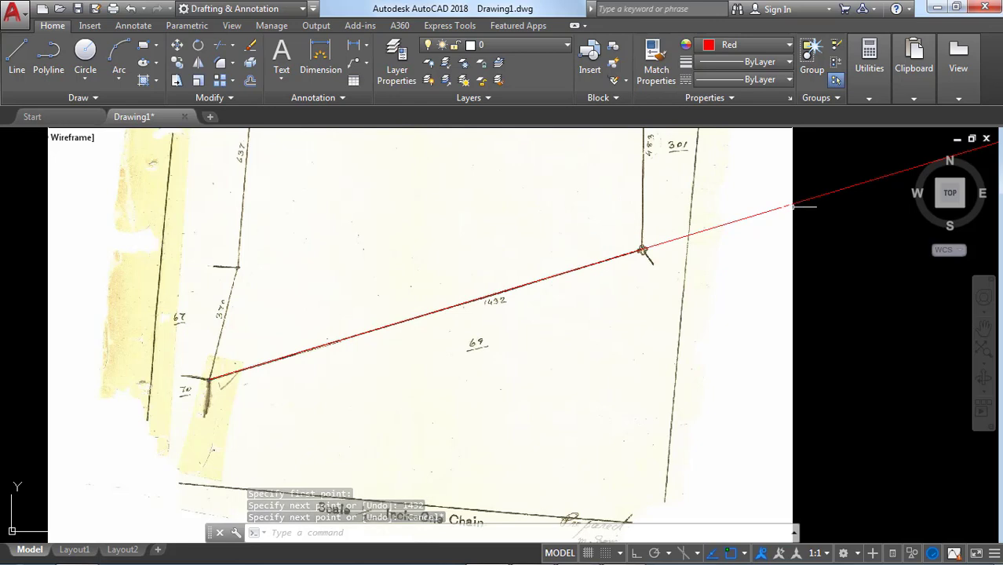
scroll(471, 301, up, 4)
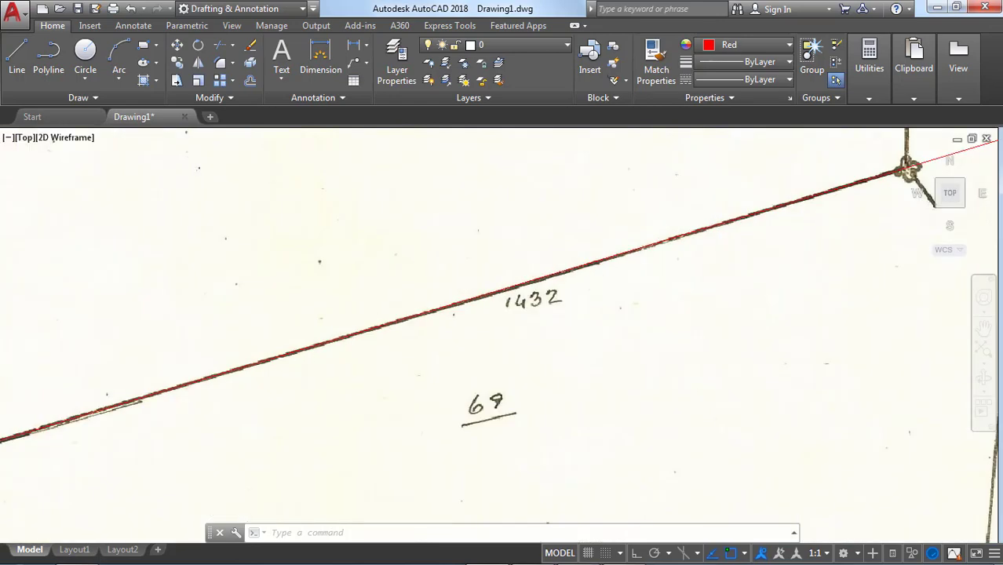
scroll(518, 337, down, 10)
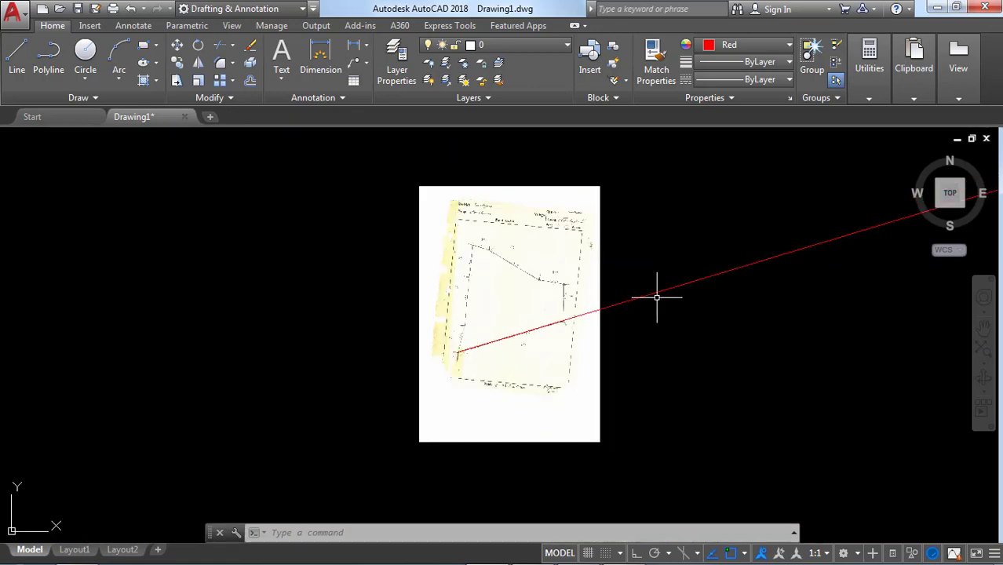
scroll(656, 292, up, 4)
scroll(604, 255, down, 6)
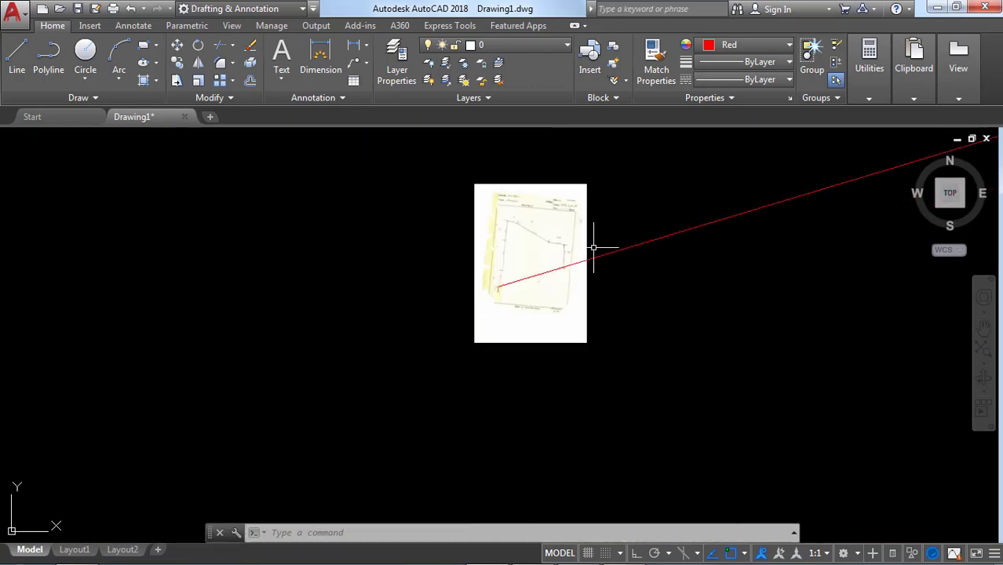
scroll(593, 247, up, 2)
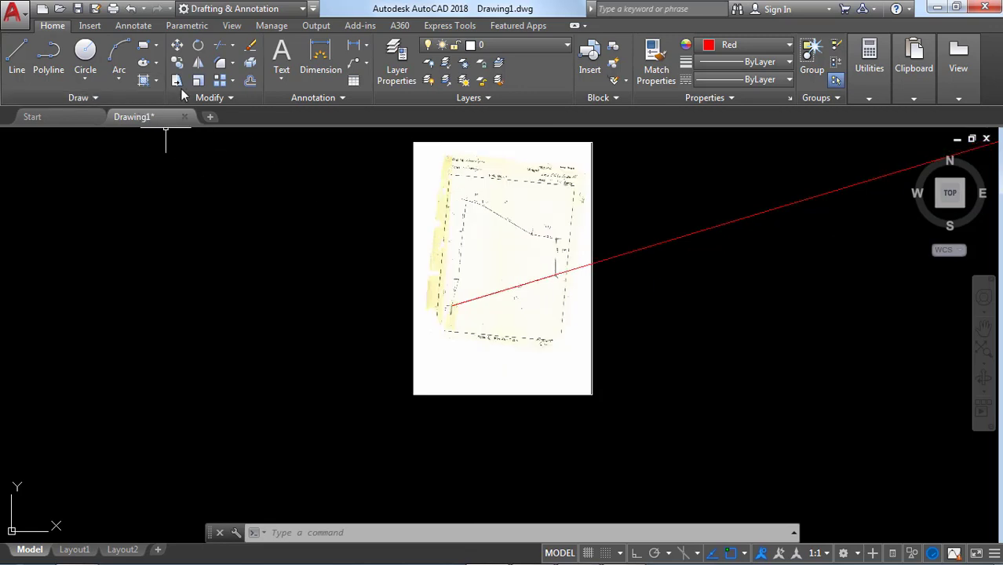
text(s)
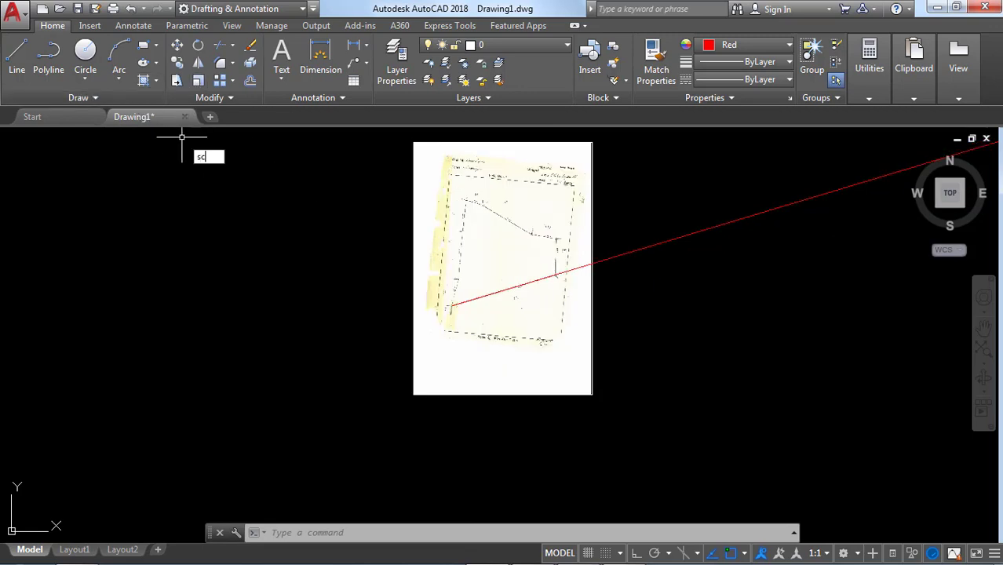
text(c)
key(Return)
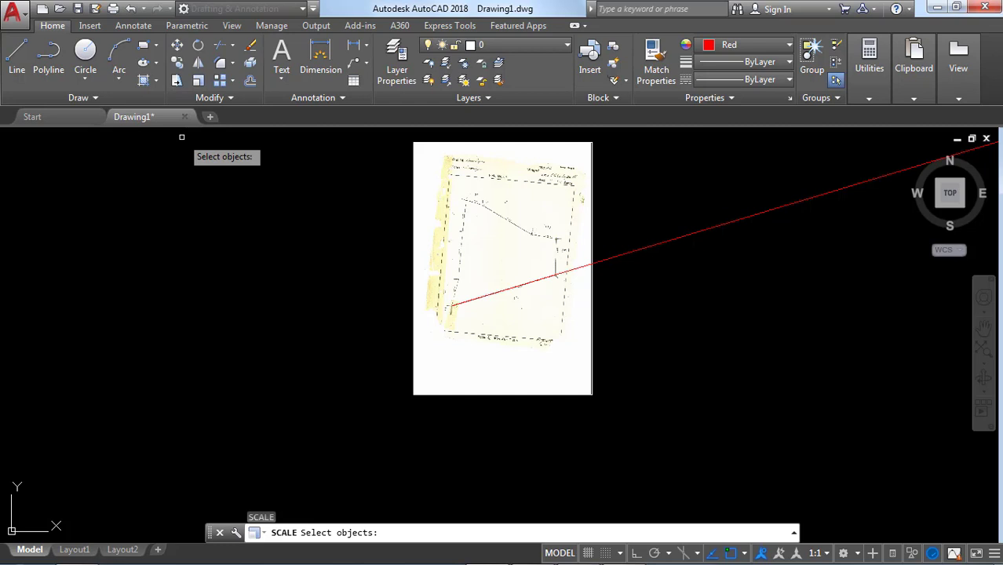
scroll(496, 146, up, 4)
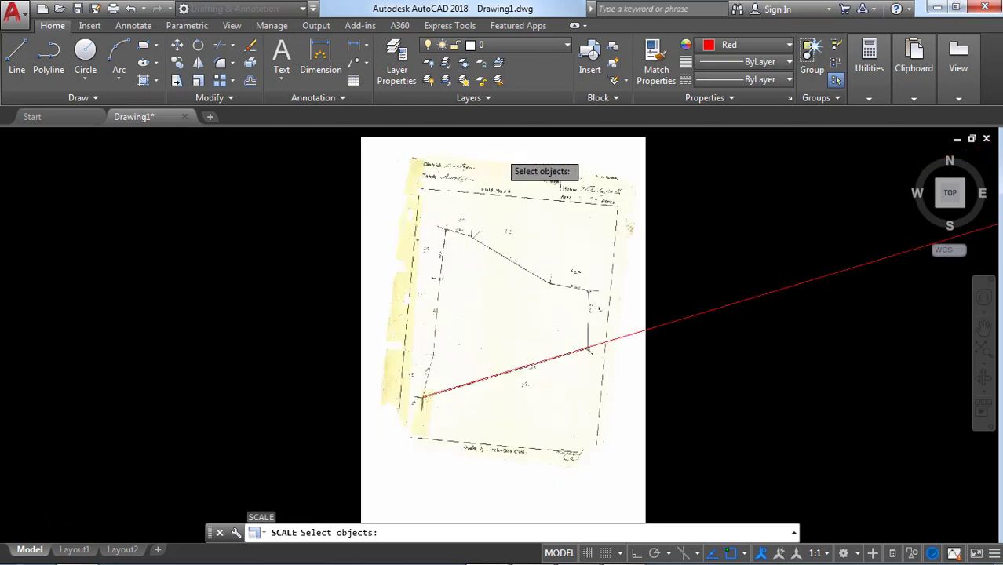
scroll(463, 157, down, 3)
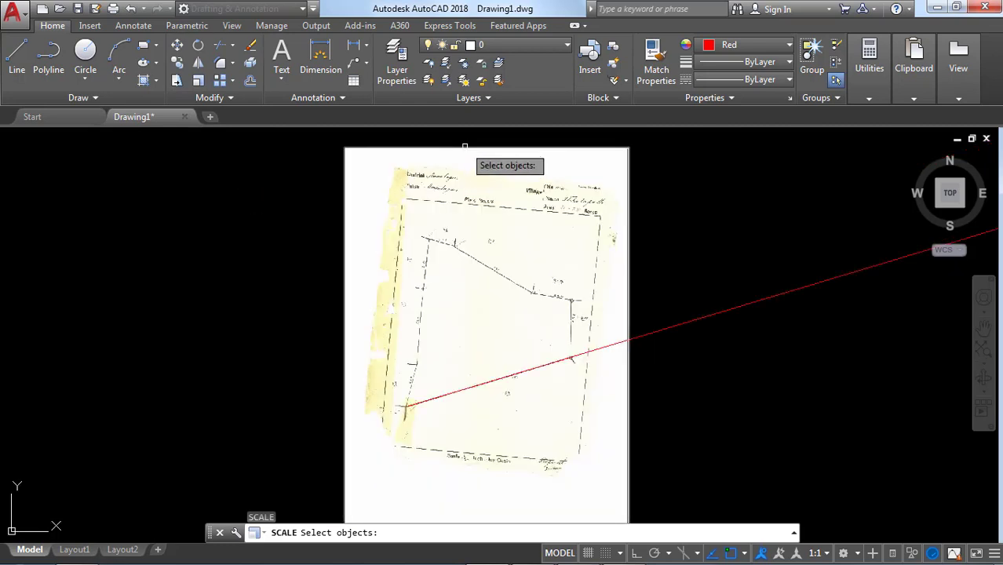
click(465, 147)
click(465, 148)
key(Return)
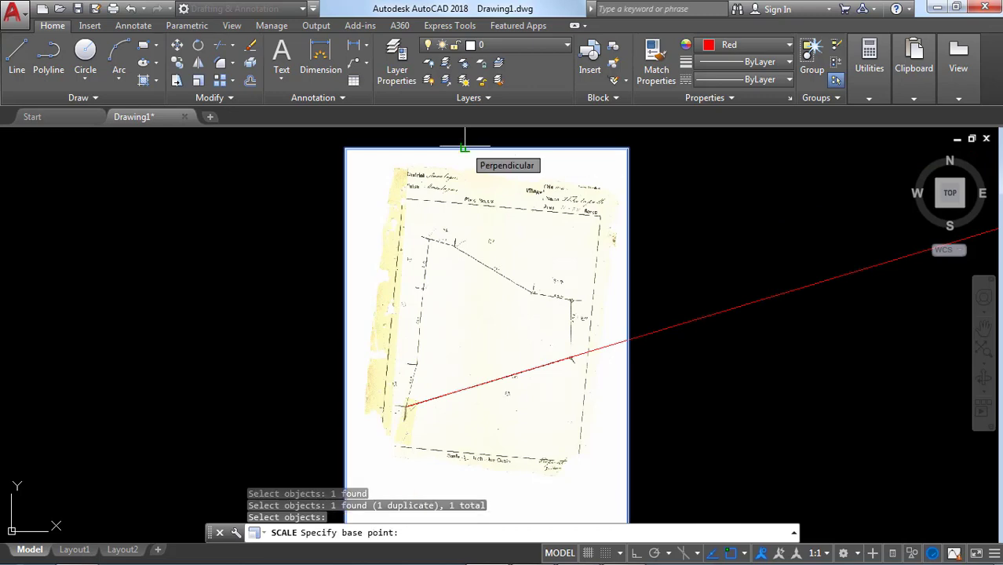
- Set the scale base point at the red line's start on the plot's lower-left corner
scroll(404, 411, up, 5)
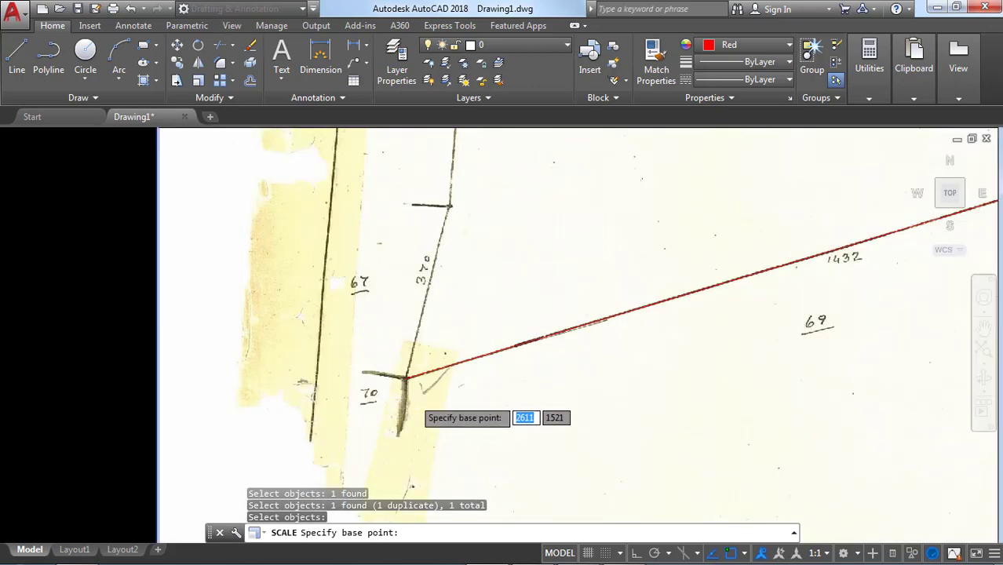
scroll(414, 392, up, 8)
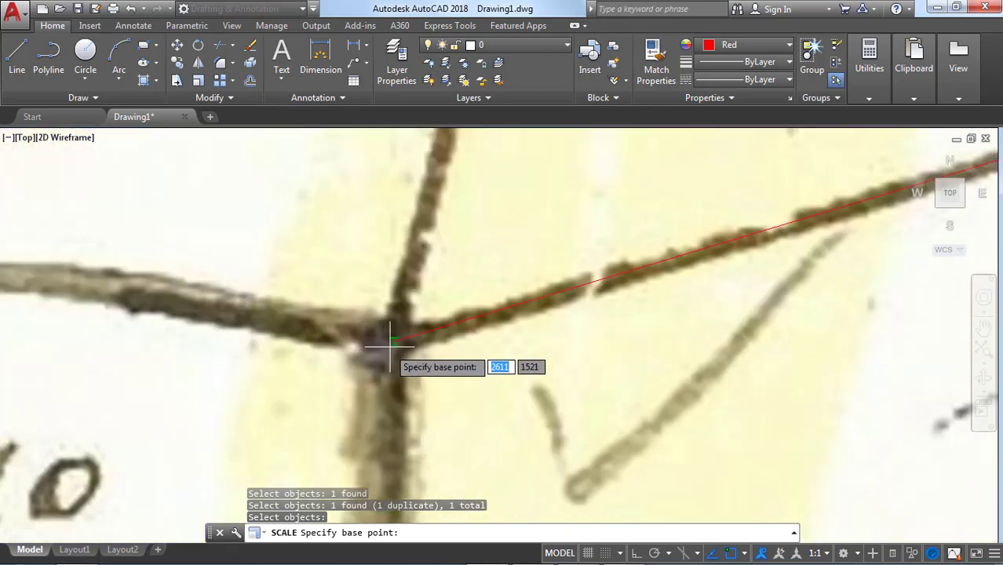
click(394, 341)
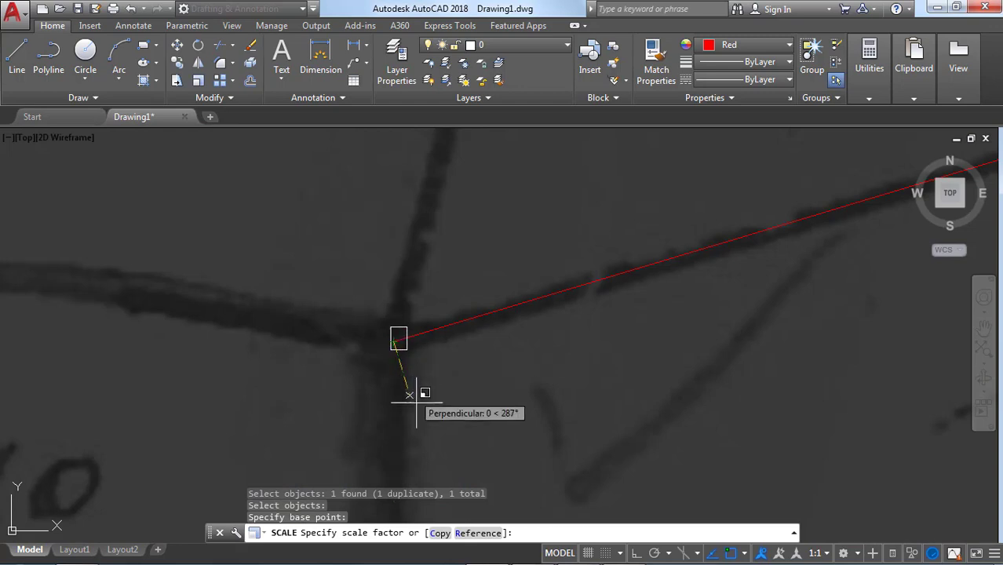
- Choose the Reference option and define the reference length from the plot's lower-left corner to its lower-right corner mark
click(468, 533)
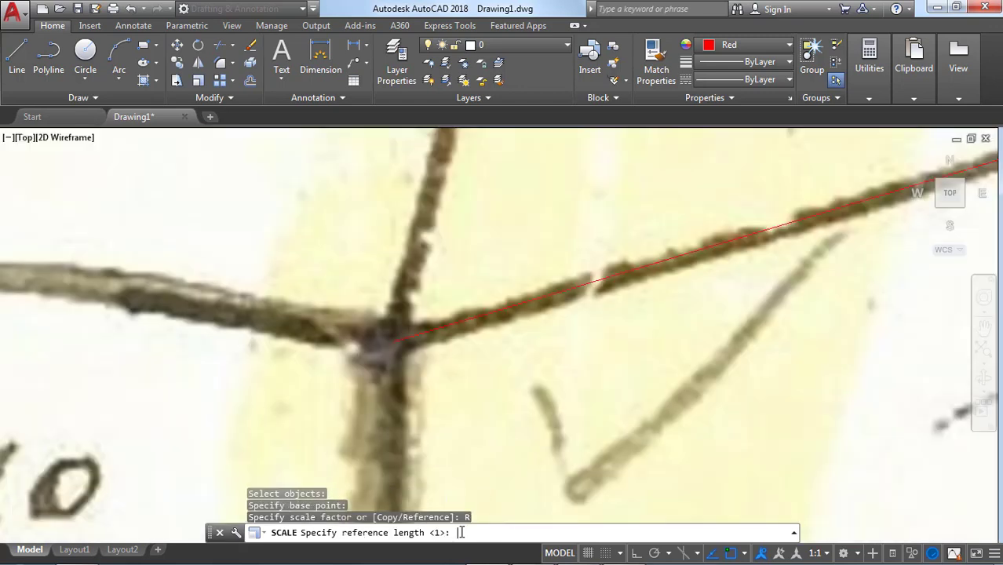
click(394, 340)
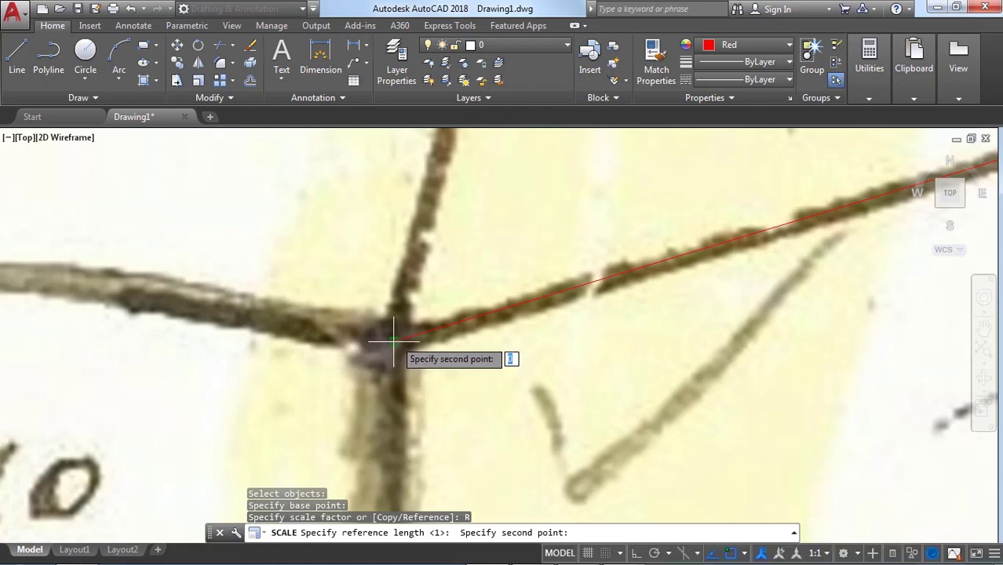
scroll(394, 340, down, 6)
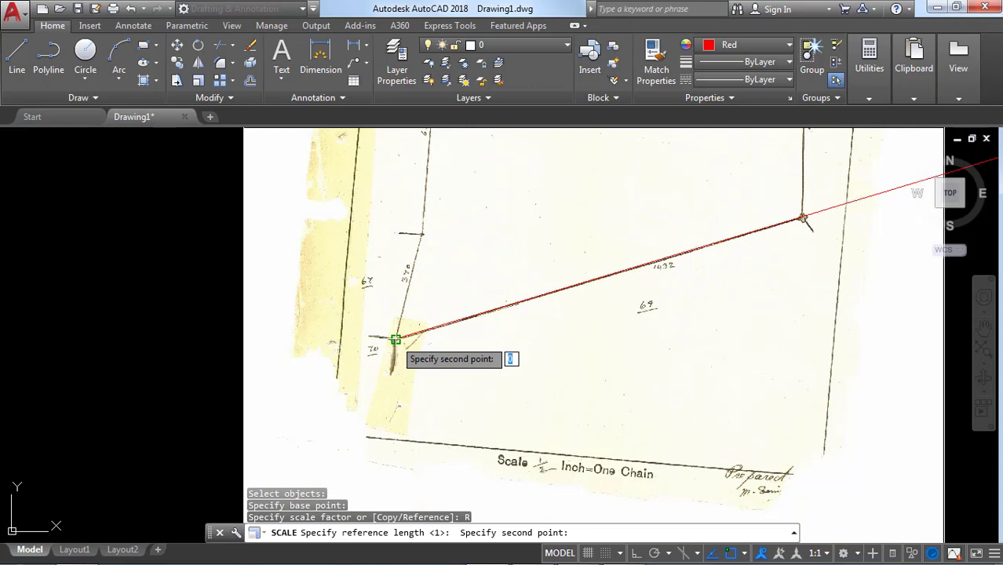
scroll(805, 219, up, 6)
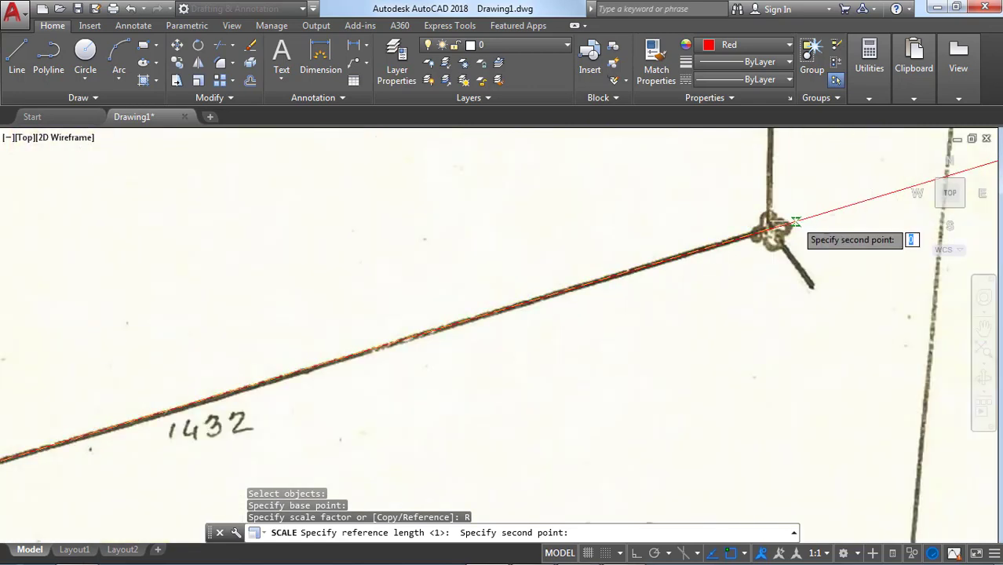
scroll(795, 223, up, 3)
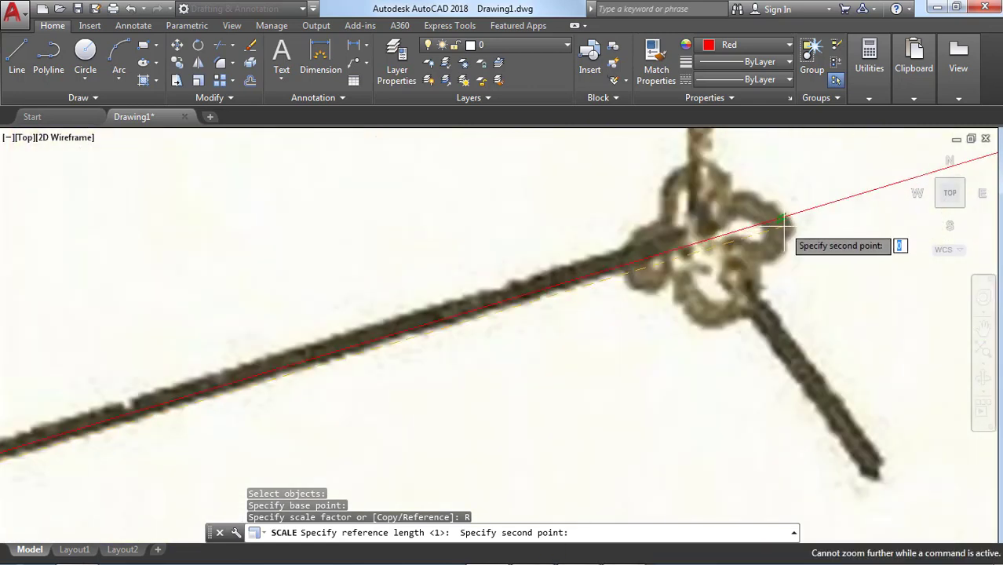
click(700, 241)
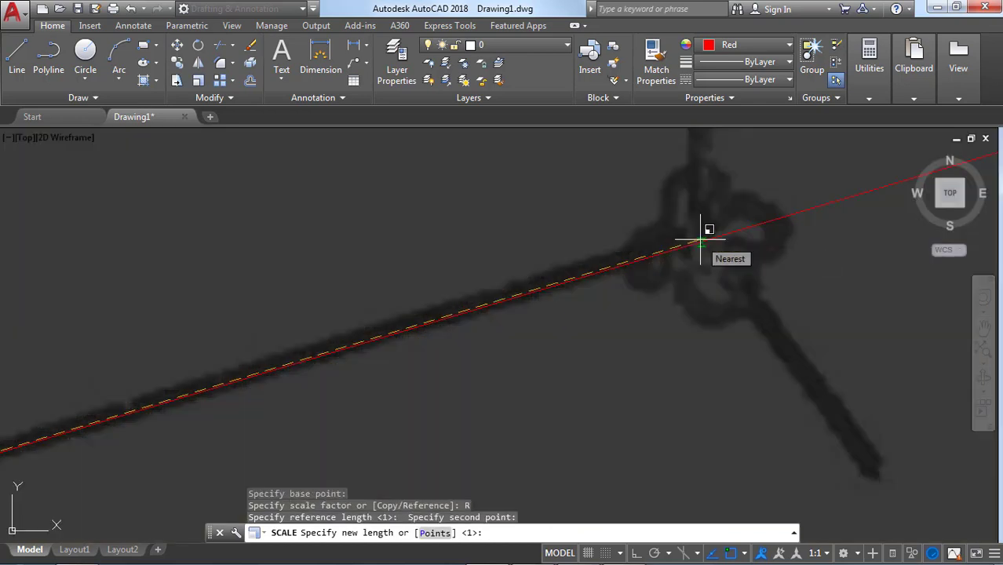
- Scale the image by picking the far endpoint of the 1432 red line as the new length
scroll(700, 242, down, 5)
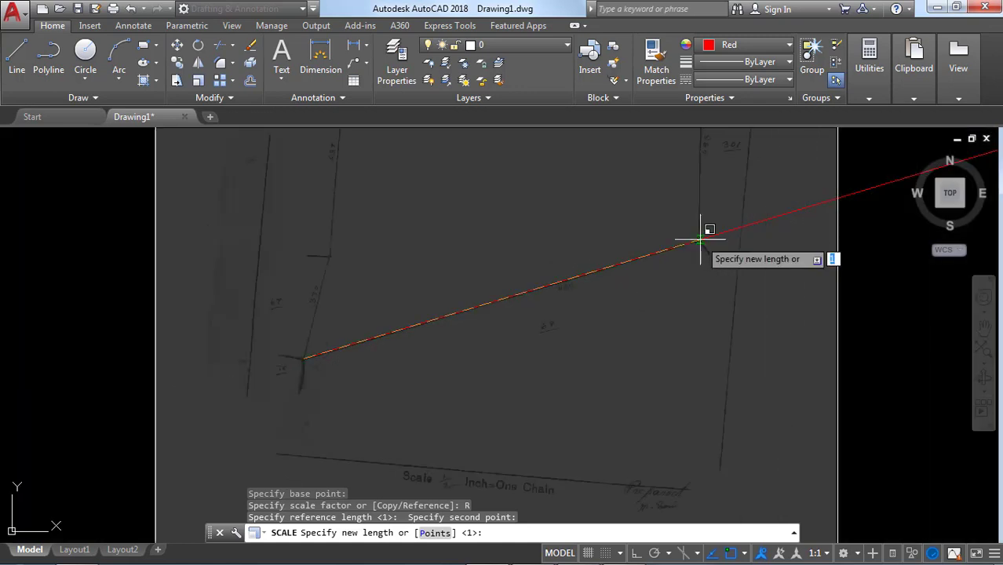
scroll(700, 239, down, 12)
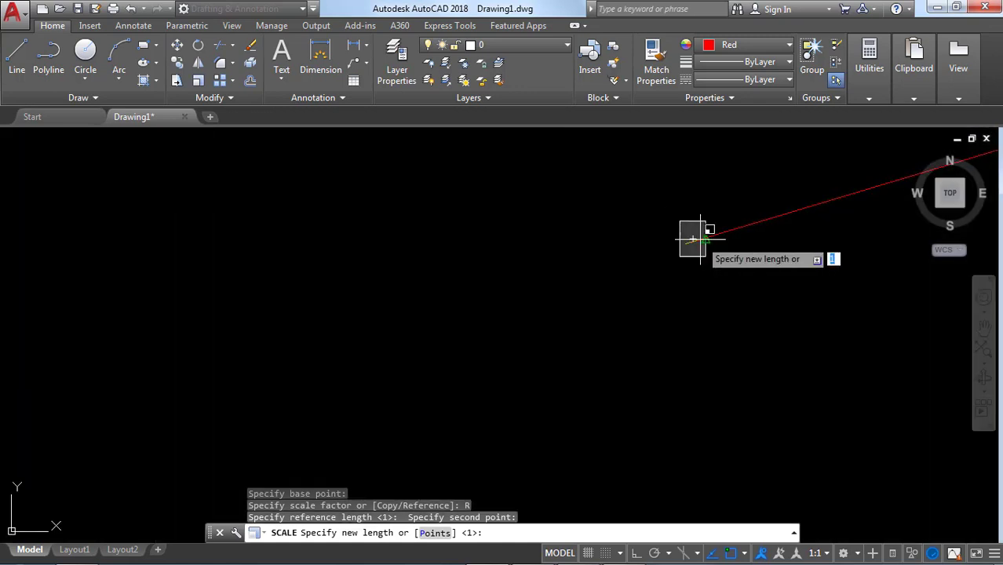
middle_drag(701, 239, 464, 339)
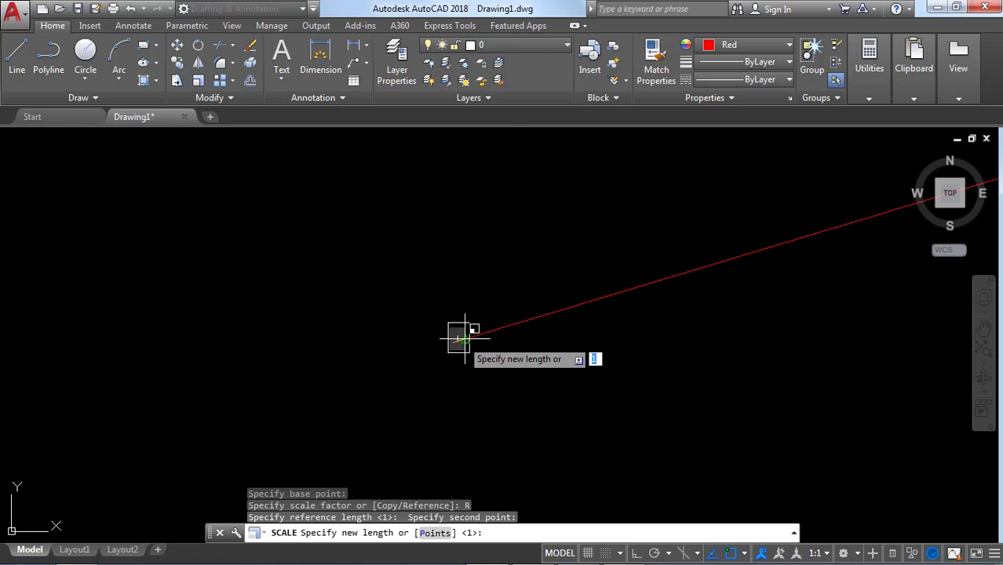
scroll(465, 339, down, 2)
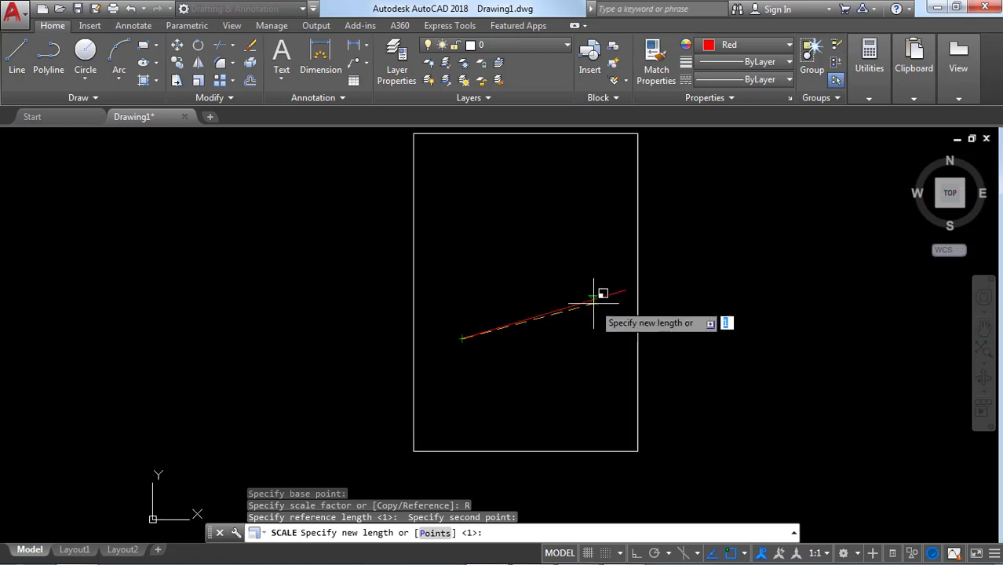
scroll(637, 288, up, 5)
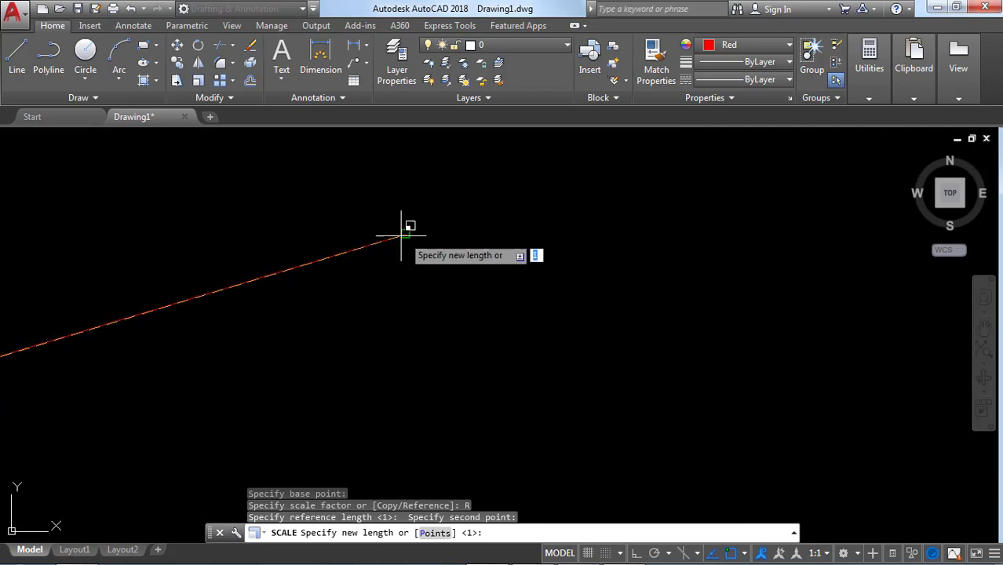
click(404, 234)
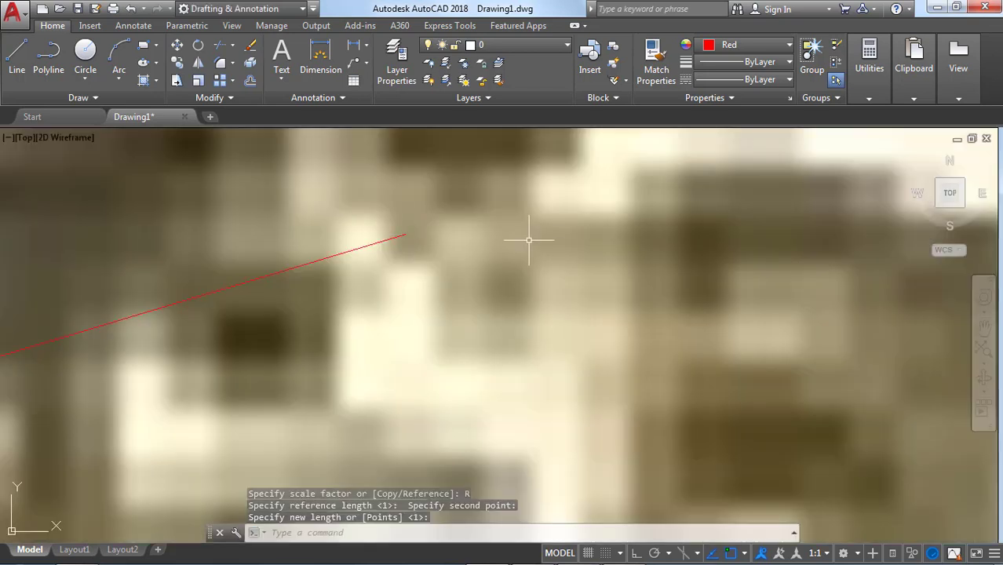
- Check the fit of the scaled map's lower boundary against the red 1432 line
scroll(540, 234, down, 6)
scroll(594, 283, down, 10)
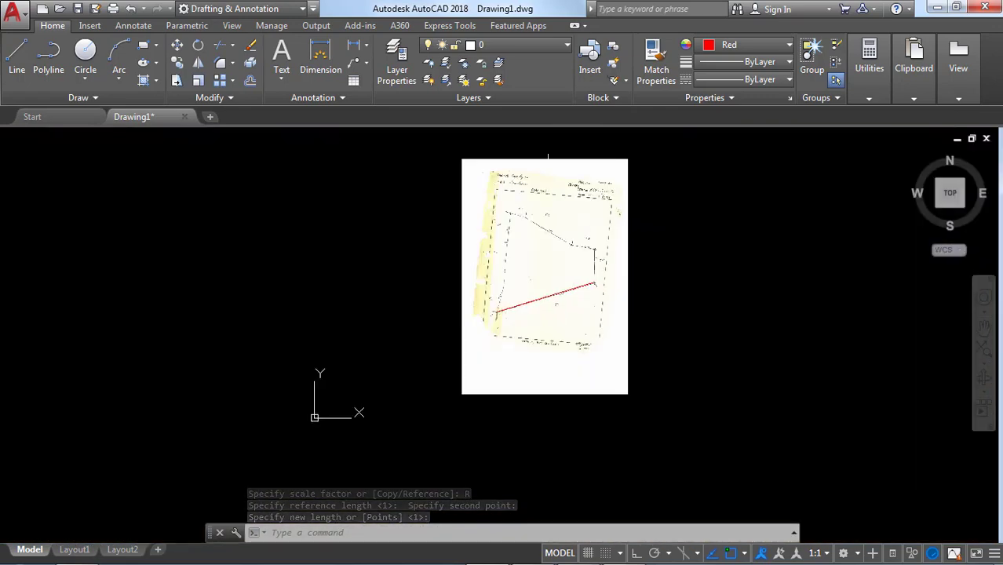
scroll(622, 343, up, 2)
scroll(457, 279, up, 6)
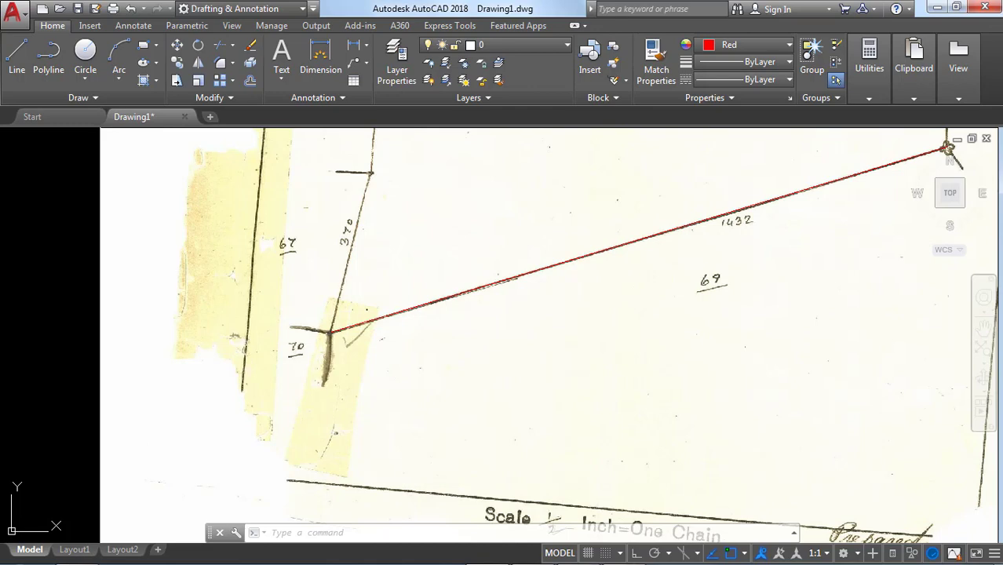
scroll(386, 303, down, 6)
middle_drag(421, 249, 413, 269)
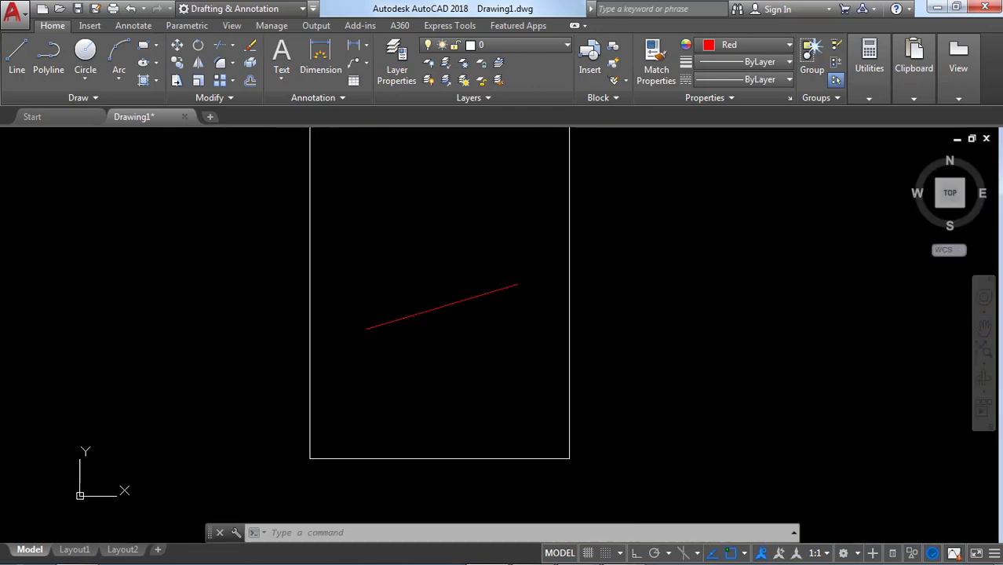
- Draw a 370-unit line from the plot's lower-left corner along the left boundary to the first boundary mark
click(17, 57)
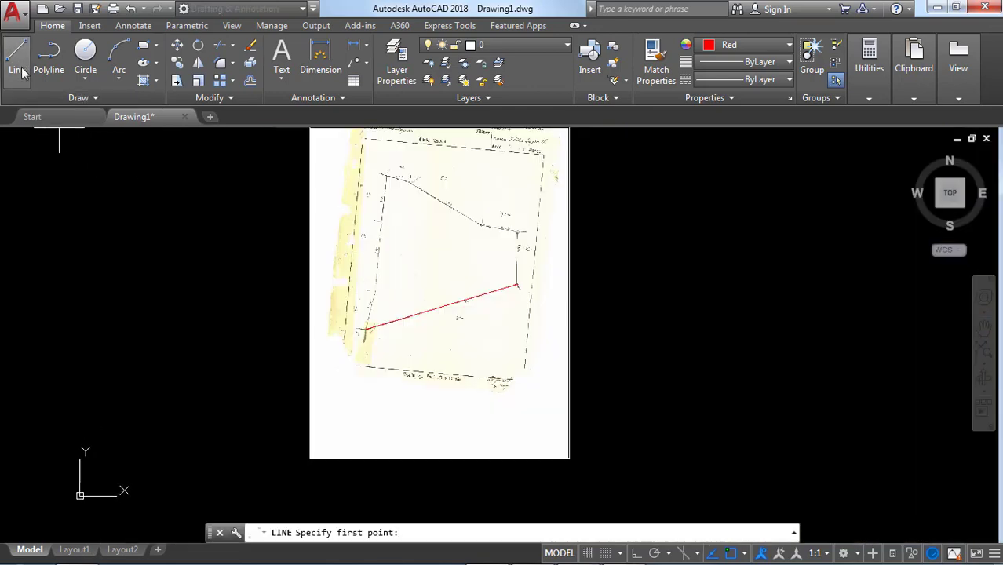
scroll(359, 332, up, 4)
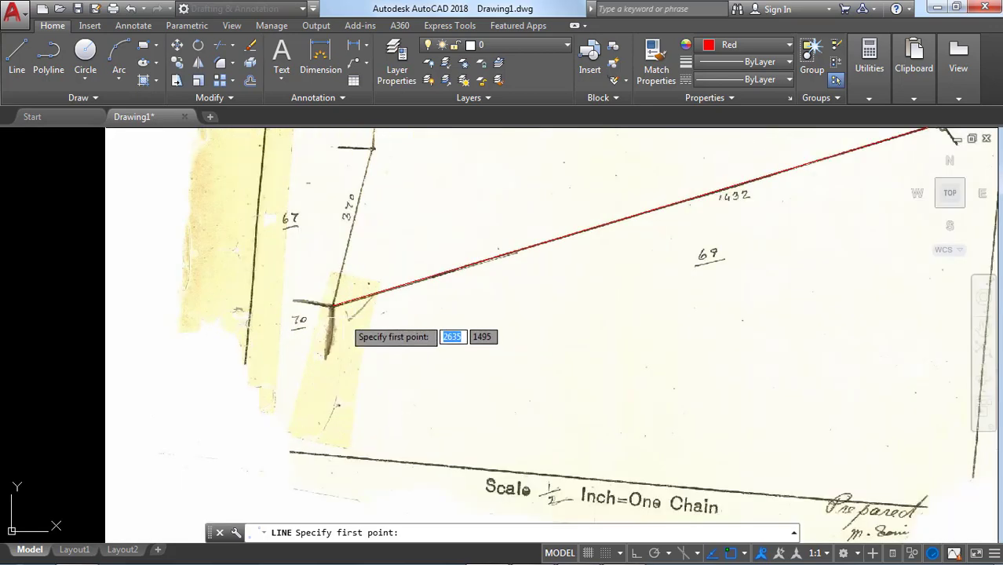
scroll(314, 286, up, 3)
scroll(312, 293, up, 2)
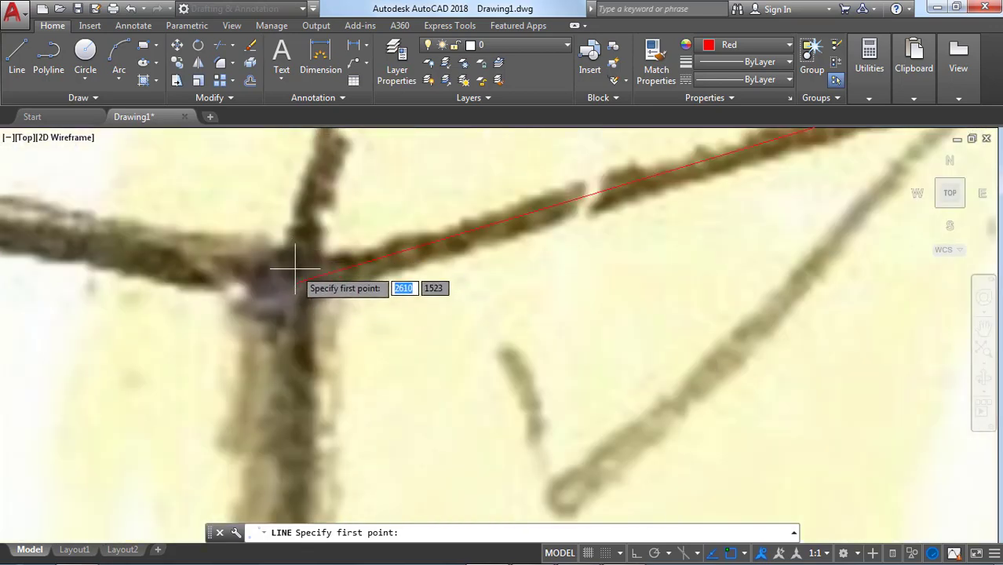
click(297, 282)
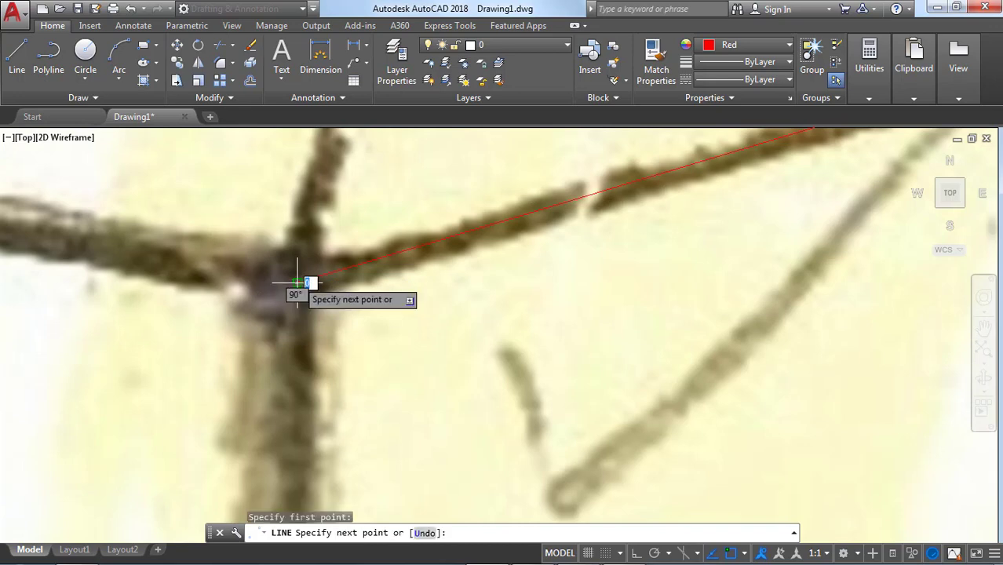
scroll(354, 385, down, 5)
scroll(372, 388, down, 2)
scroll(370, 387, down, 2)
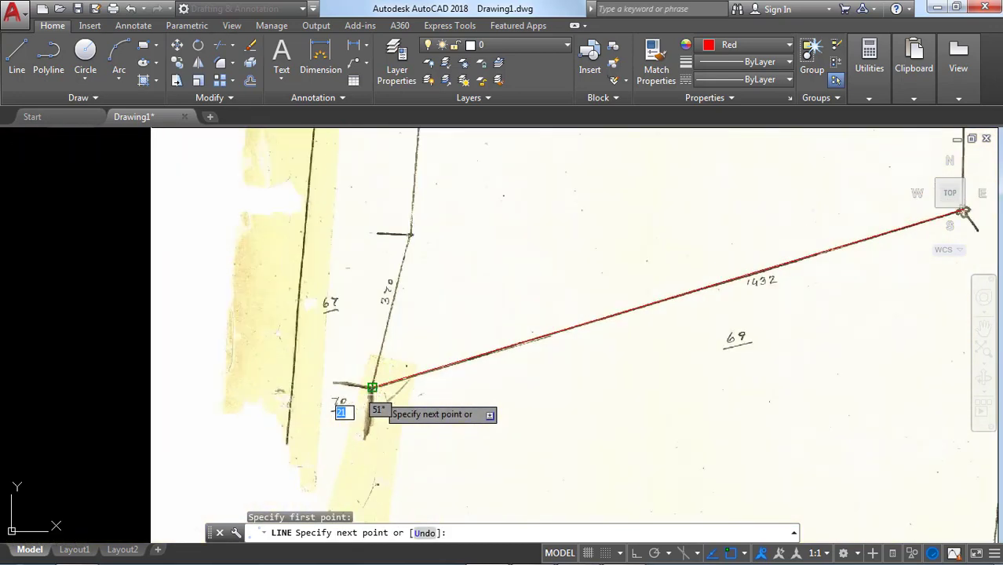
scroll(409, 189, up, 6)
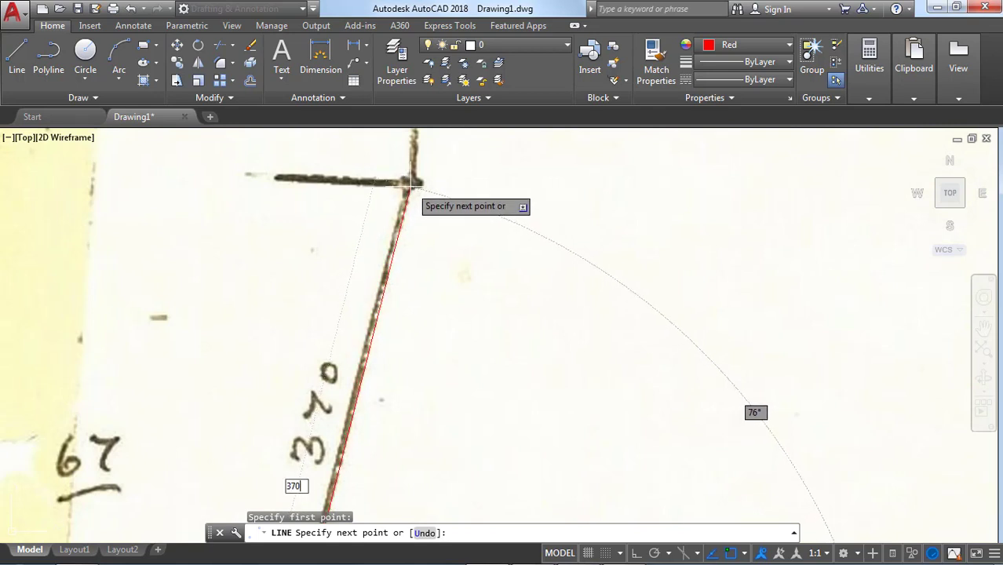
key(Return)
- Continue the line 637 units up the left boundary to the next boundary mark
scroll(430, 262, down, 6)
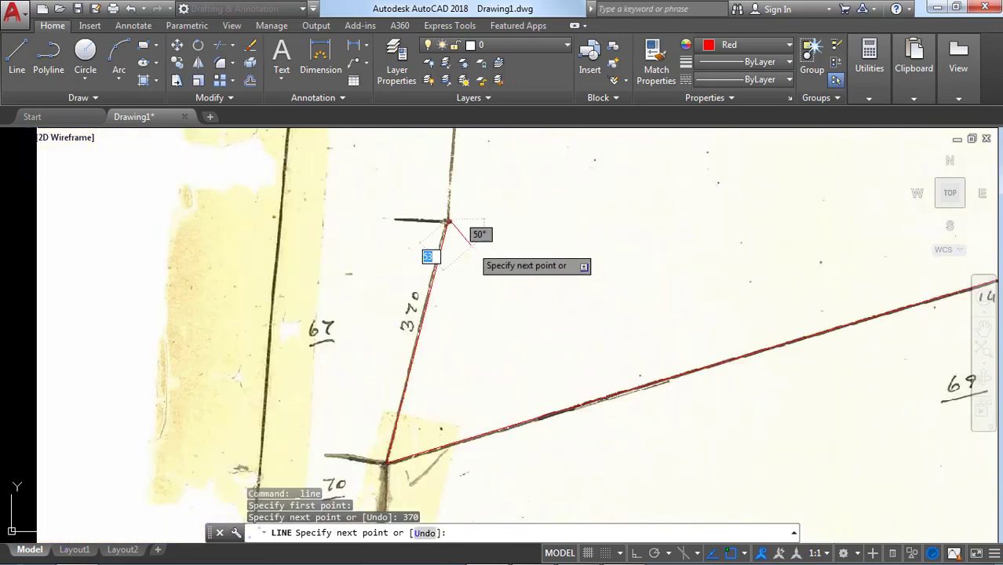
scroll(459, 231, down, 8)
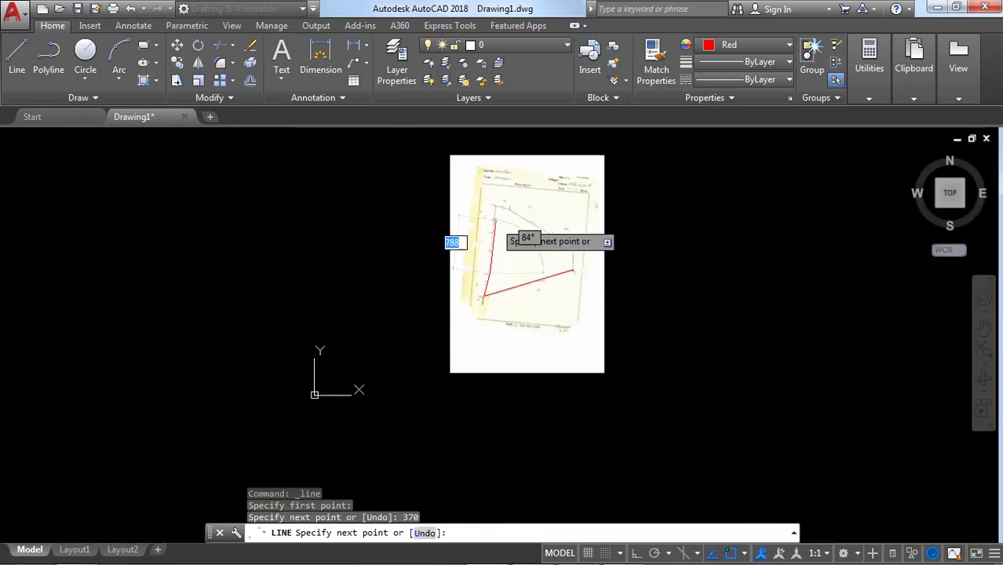
scroll(478, 259, up, 6)
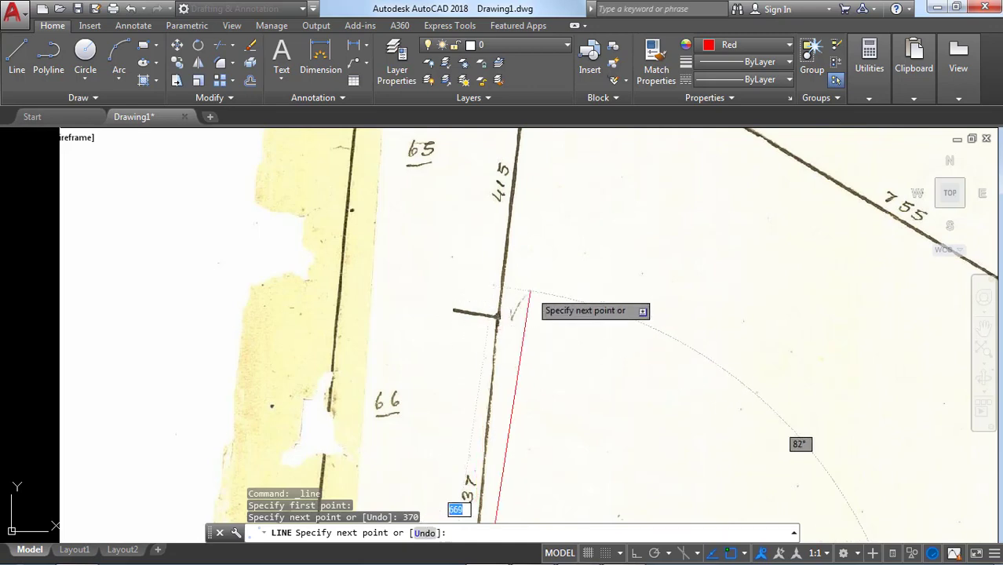
scroll(526, 302, down, 3)
scroll(512, 345, up, 5)
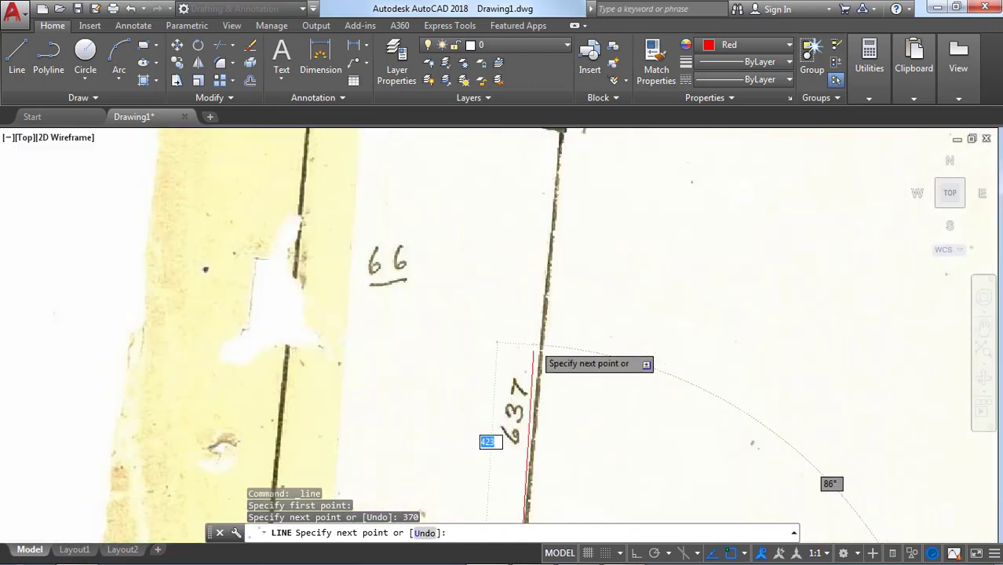
scroll(535, 370, down, 2)
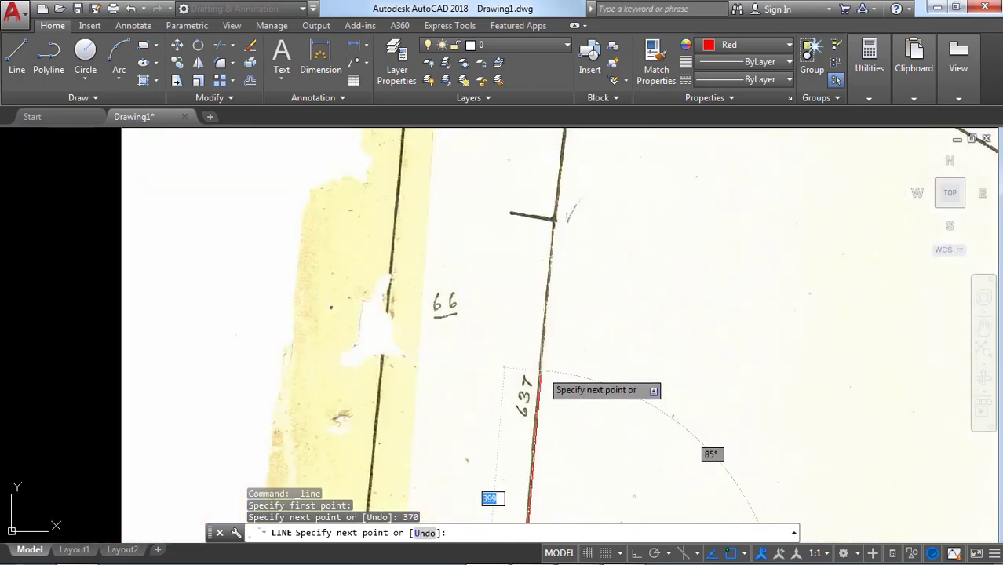
scroll(555, 219, up, 2)
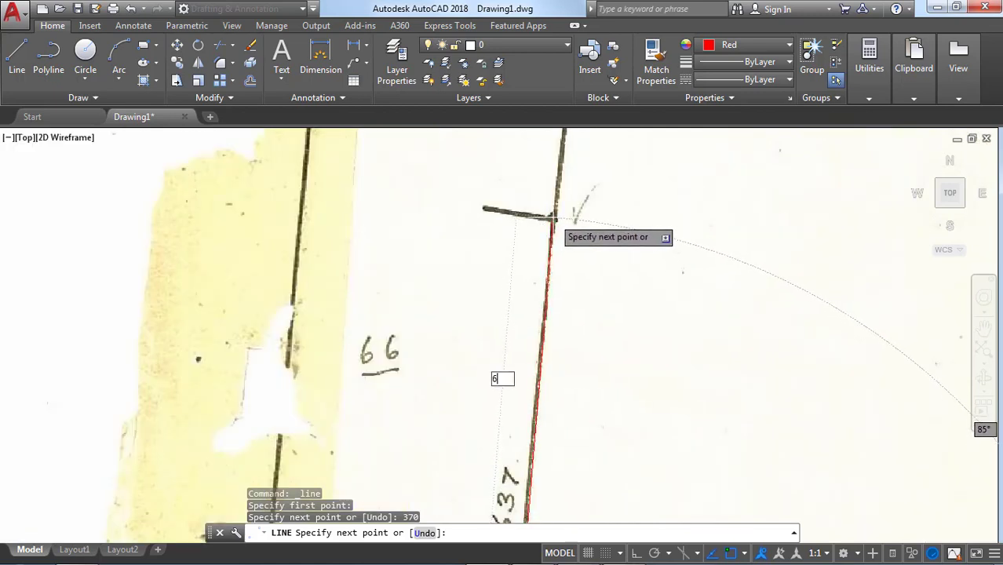
click(554, 217)
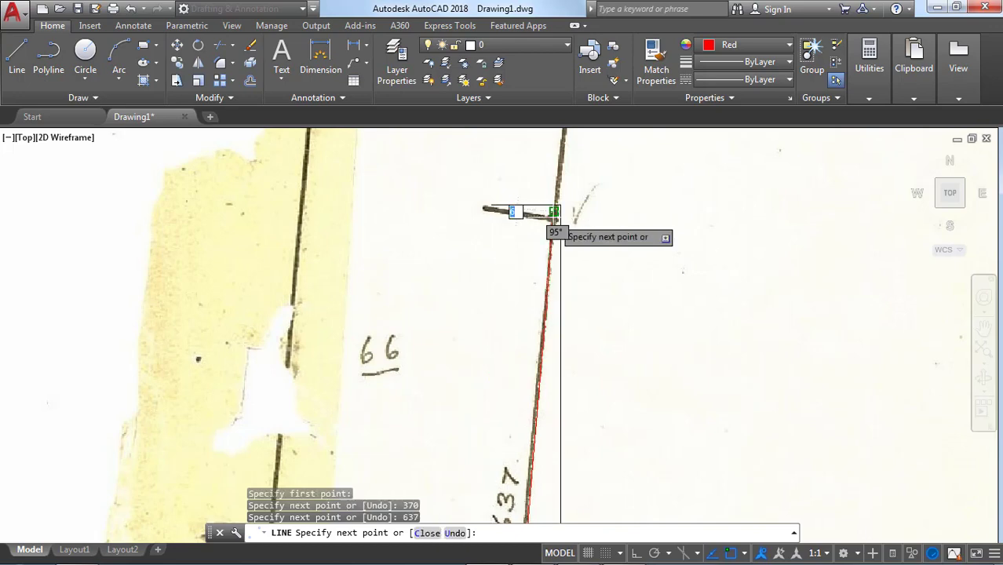
- Add a 415-unit line segment along the left boundary to the plot's upper-left corner
scroll(566, 296, down, 4)
scroll(640, 290, down, 5)
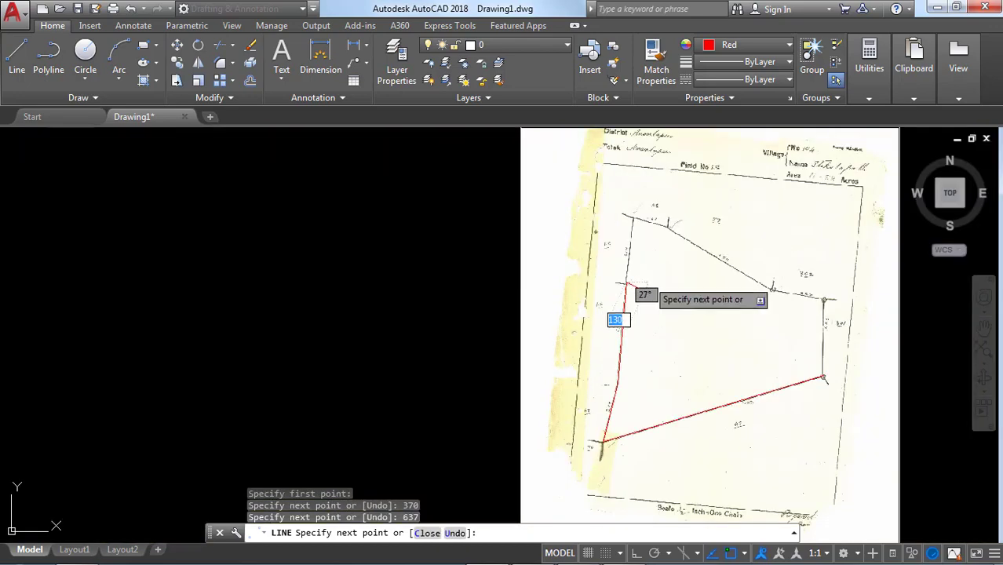
scroll(614, 226, up, 7)
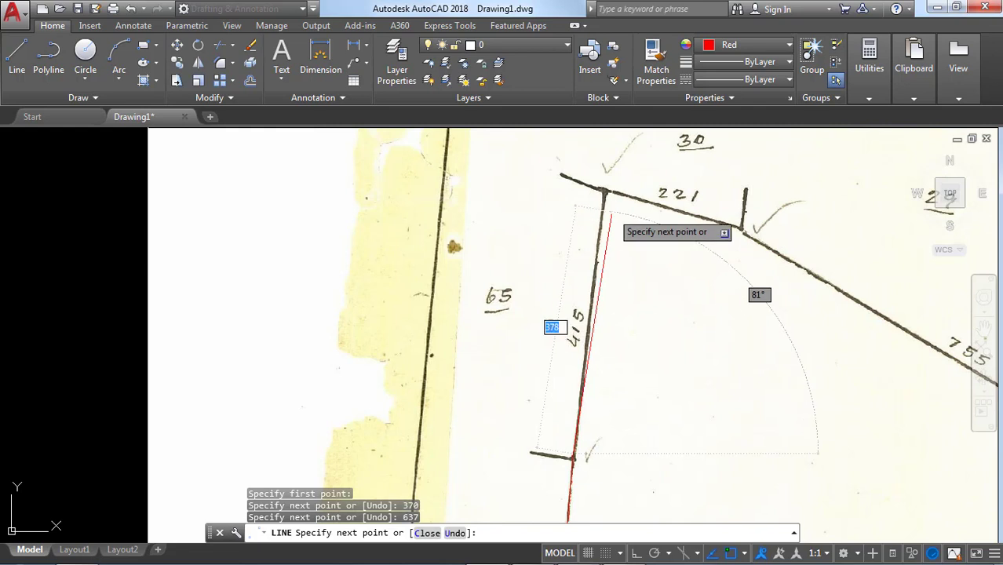
scroll(615, 202, up, 3)
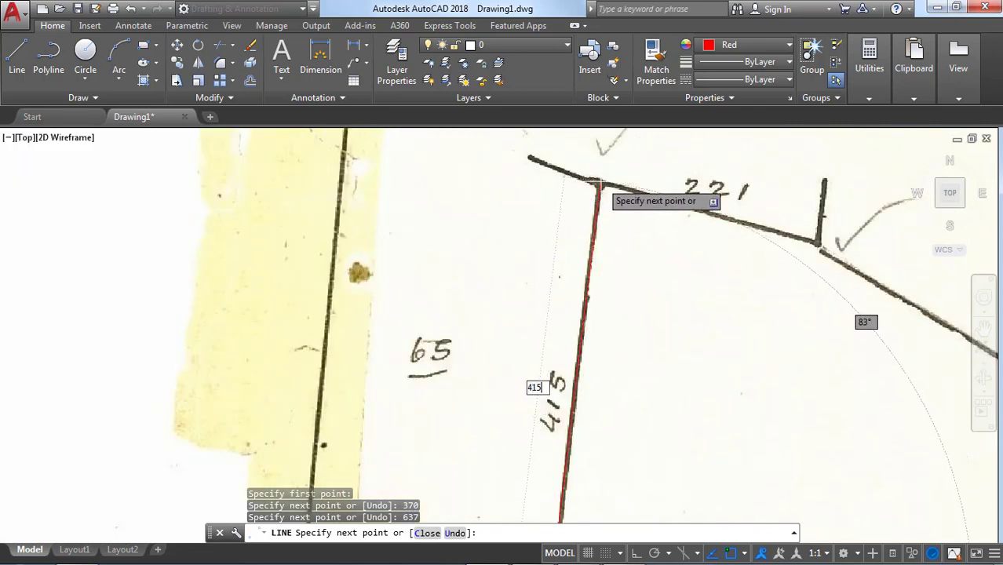
key(Return)
- Add a 221-unit line segment from the upper-left corner along the short top edge to the next boundary mark
scroll(776, 294, down, 2)
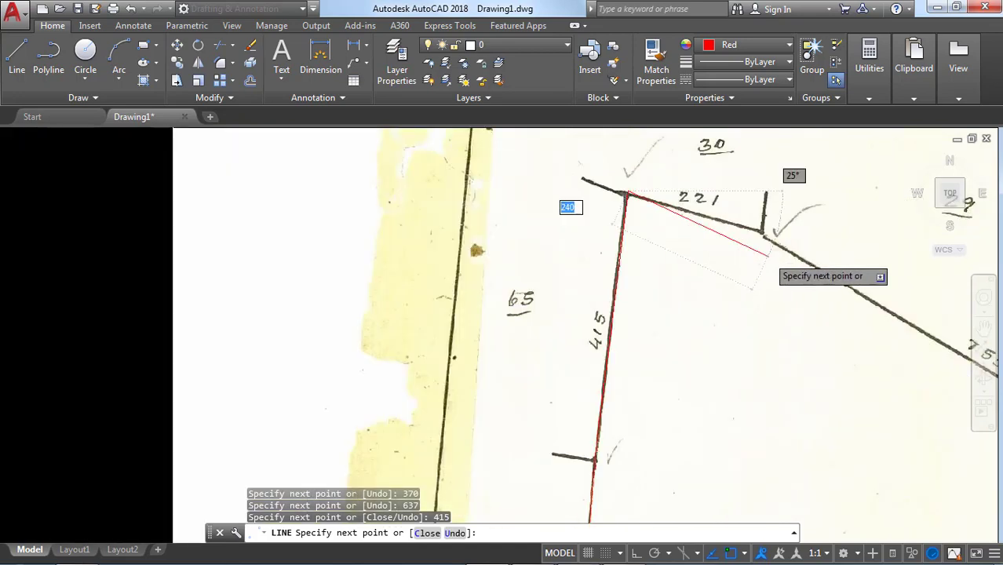
scroll(781, 300, up, 2)
scroll(759, 235, up, 2)
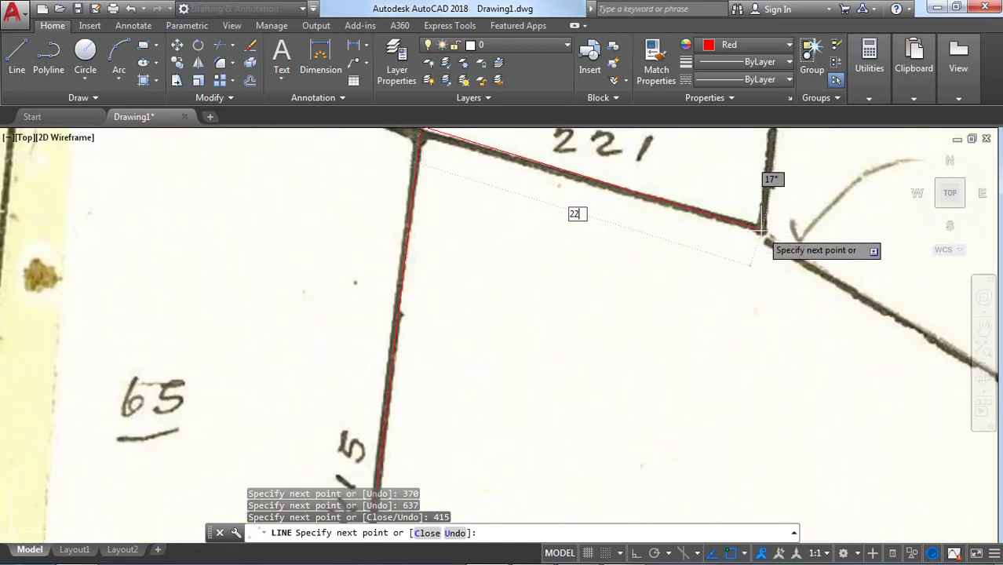
text(221)
key(Return)
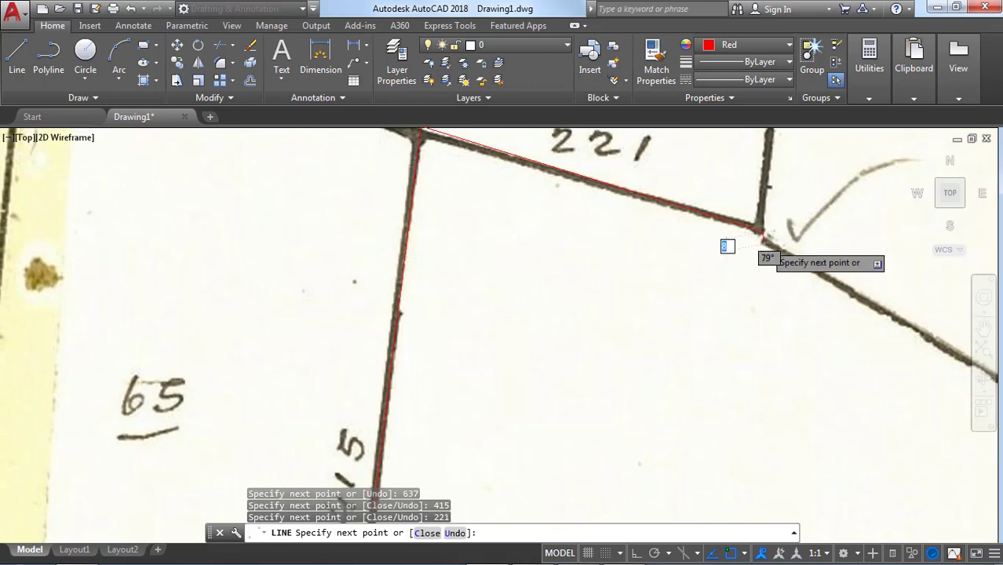
- Add a 755-unit line segment down the sloping upper boundary to the circled boundary mark
scroll(765, 243, down, 6)
scroll(847, 284, up, 4)
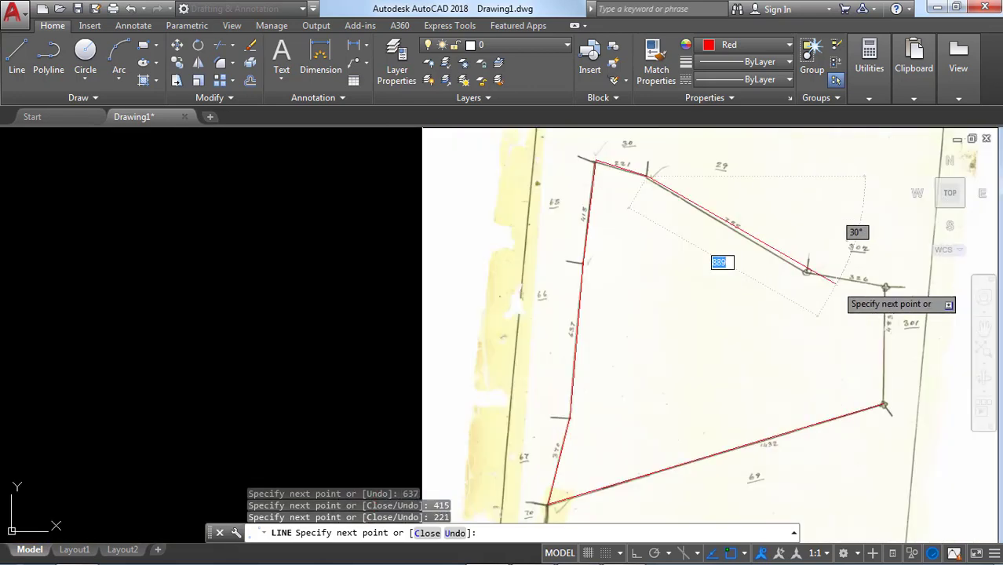
scroll(836, 279, up, 3)
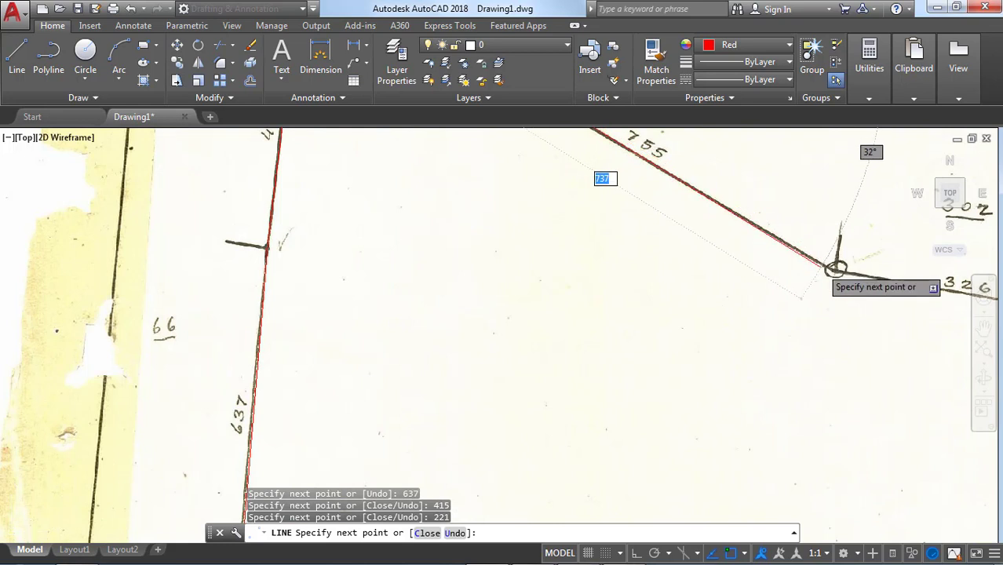
scroll(836, 269, up, 4)
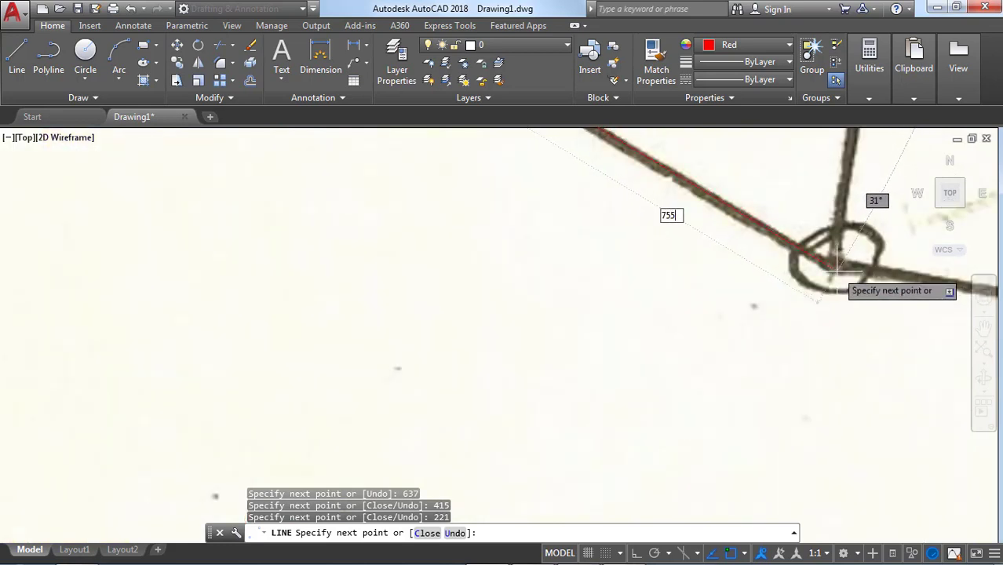
key(Return)
- Add a 326-unit line segment from the circled mark to the plot's upper-right corner
scroll(753, 267, down, 6)
scroll(750, 325, up, 6)
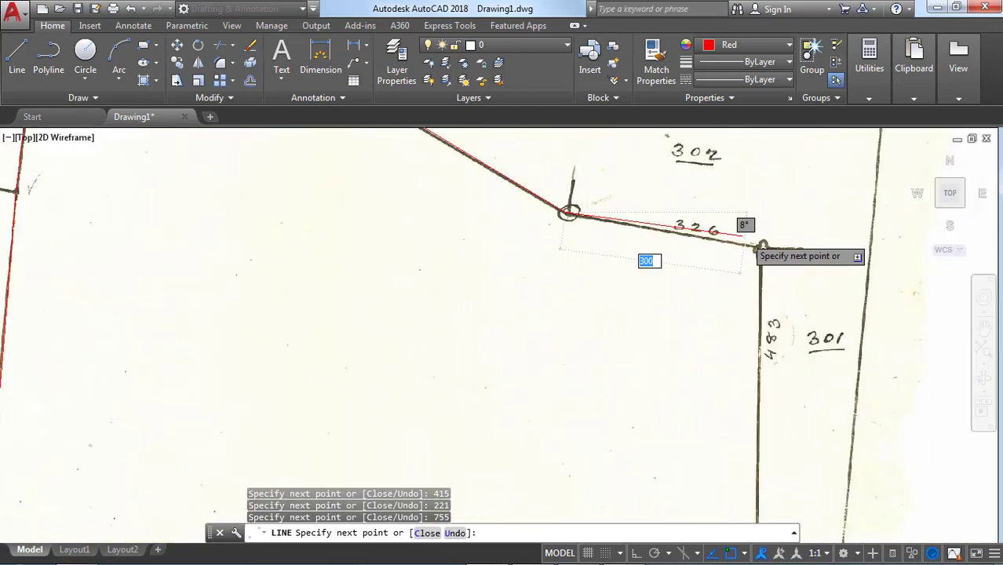
scroll(762, 248, up, 3)
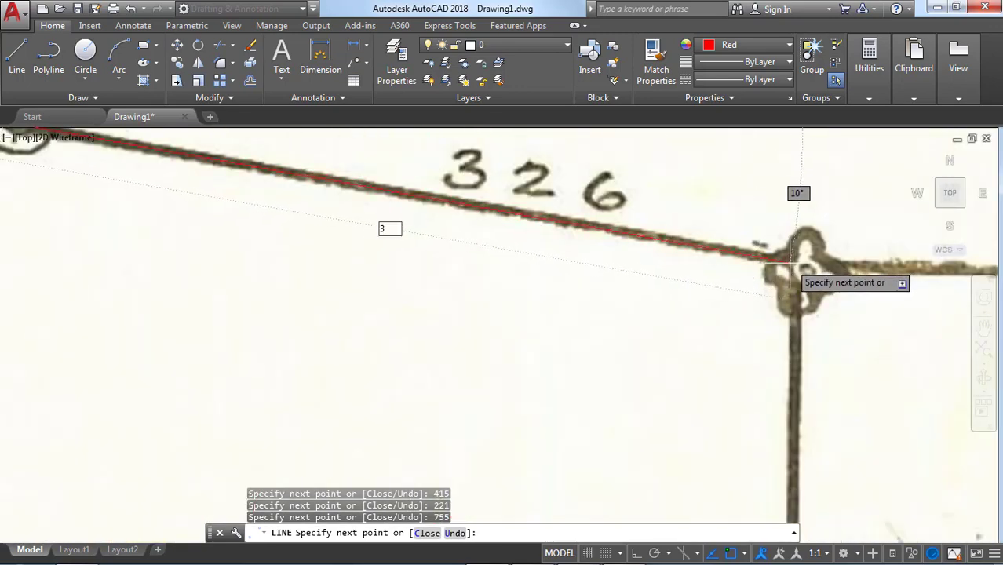
text(326)
key(Return)
- Close the outline along the right edge by ending the line at the 1432 line's right endpoint, and finish the Line command
scroll(793, 265, down, 6)
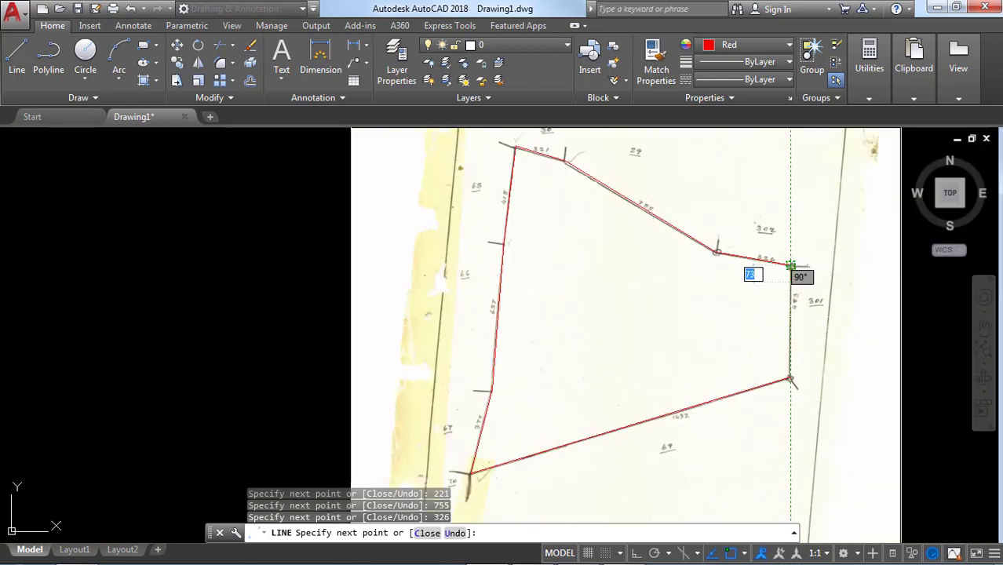
scroll(778, 359, up, 6)
scroll(778, 360, up, 3)
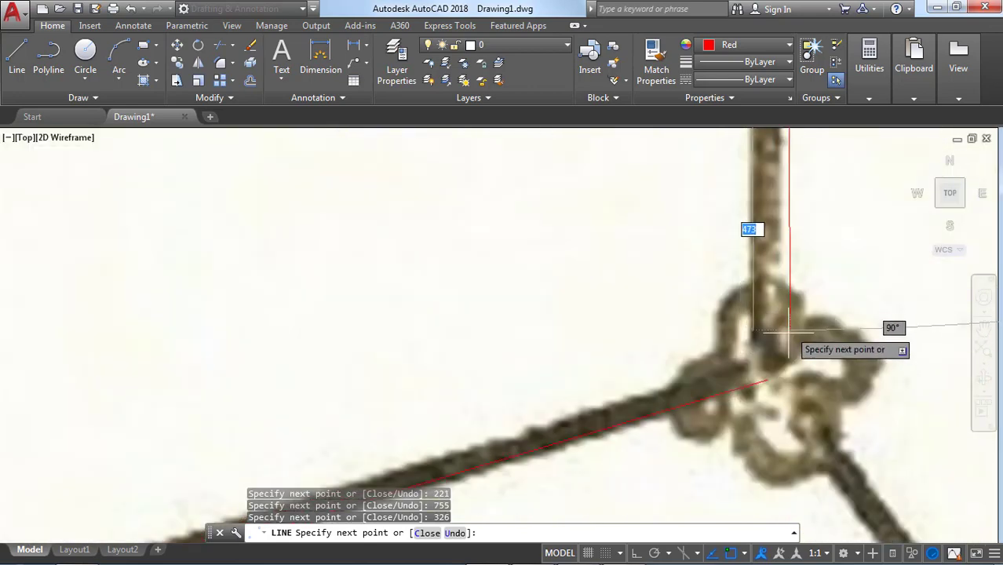
click(767, 381)
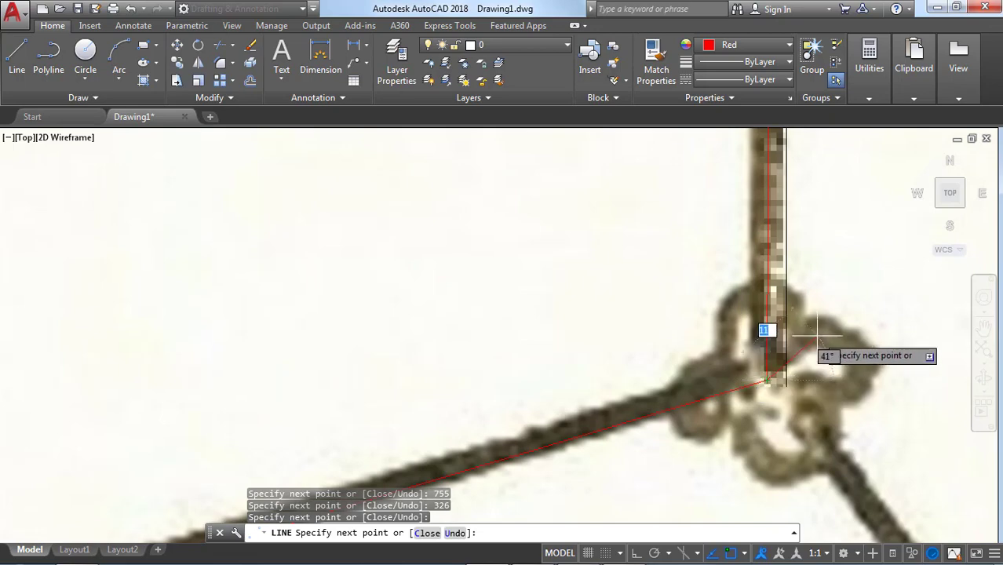
key(Escape)
- Move the complete red outline off the scanned map into the empty drawing space to the left of the map
scroll(814, 350, down, 8)
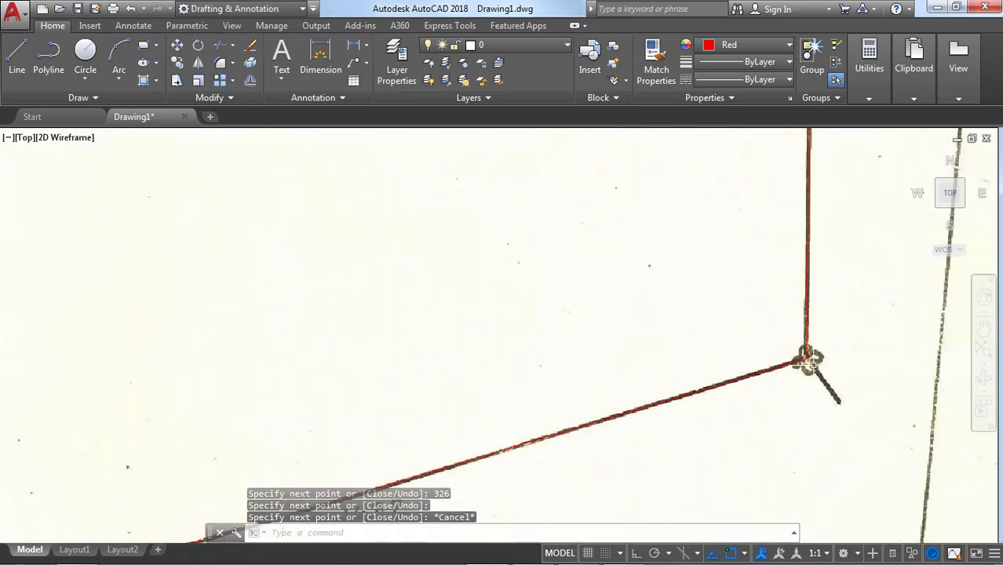
scroll(812, 366, down, 2)
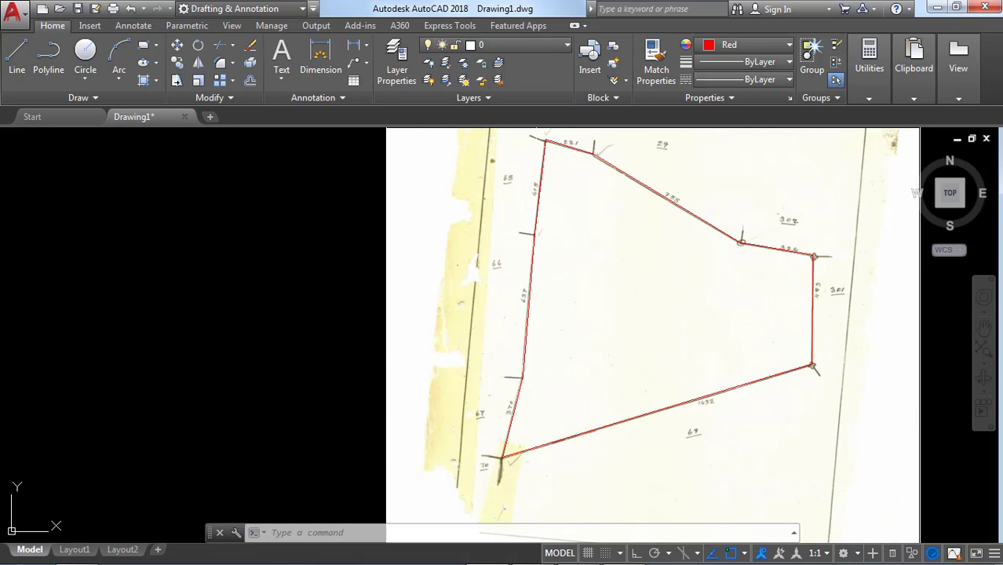
scroll(561, 315, down, 2)
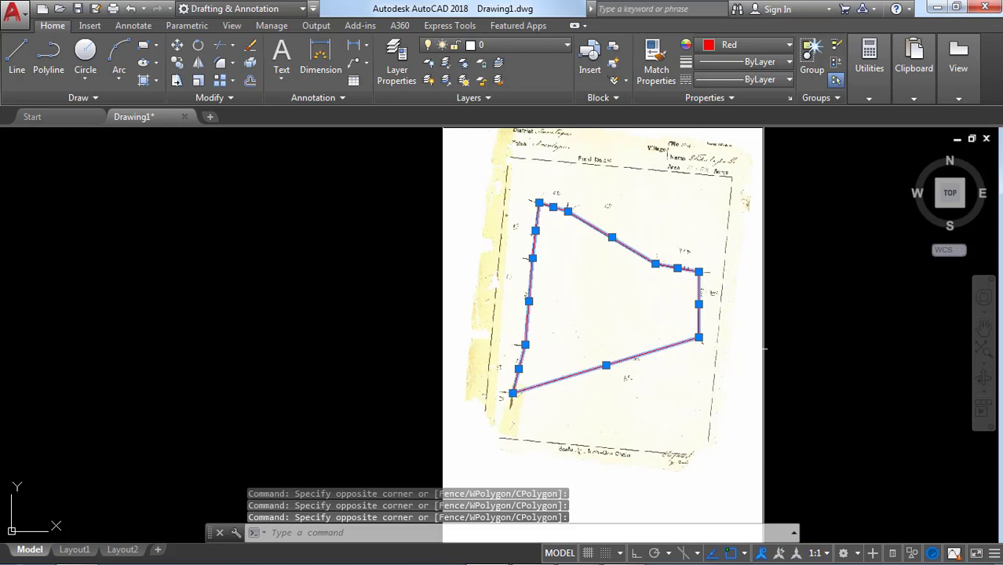
text(move)
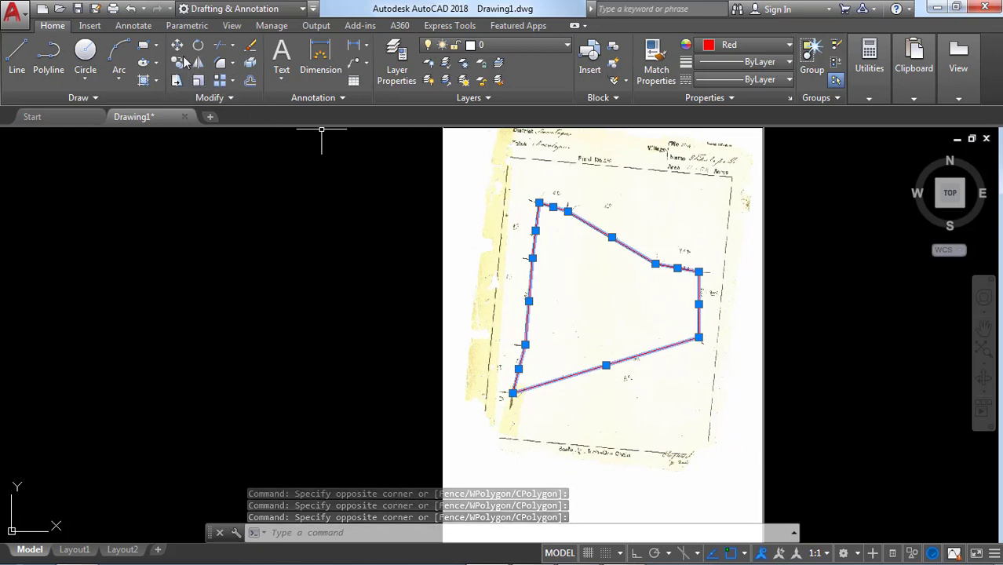
key(Return)
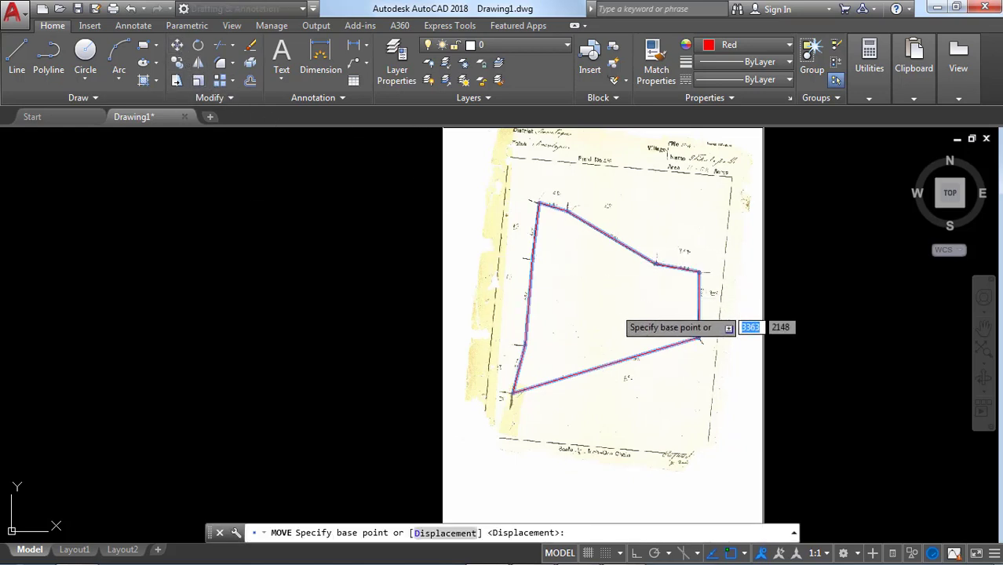
click(615, 310)
click(299, 293)
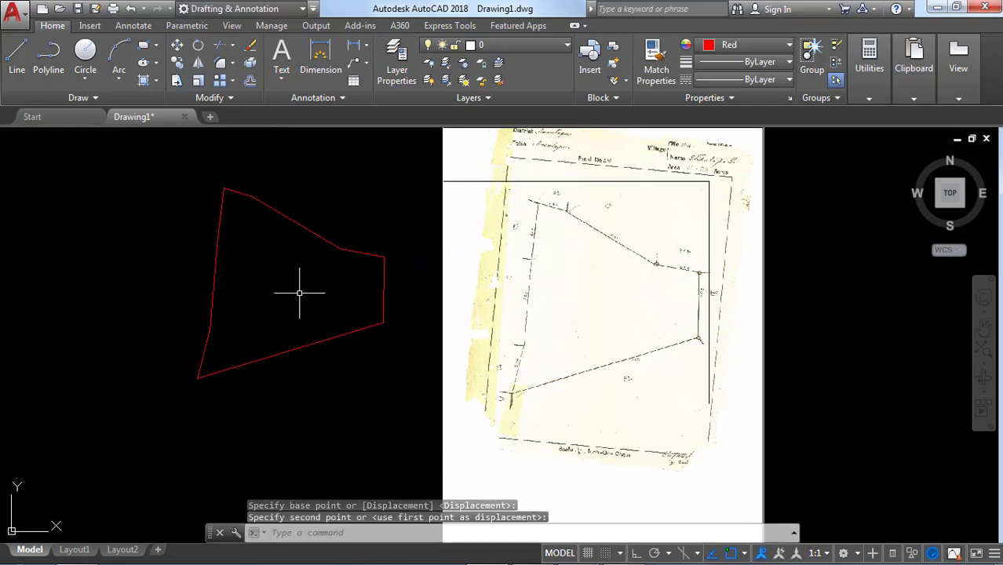
key(Escape)
- Compare the moved outline with the scanned map and examine the area in acres written in the map's header
scroll(620, 294, down, 3)
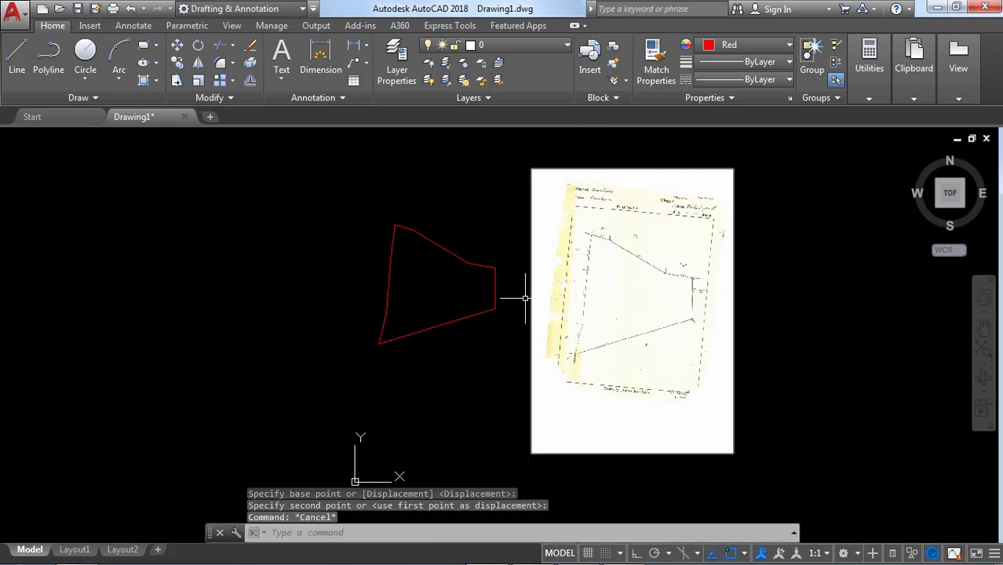
scroll(463, 259, up, 5)
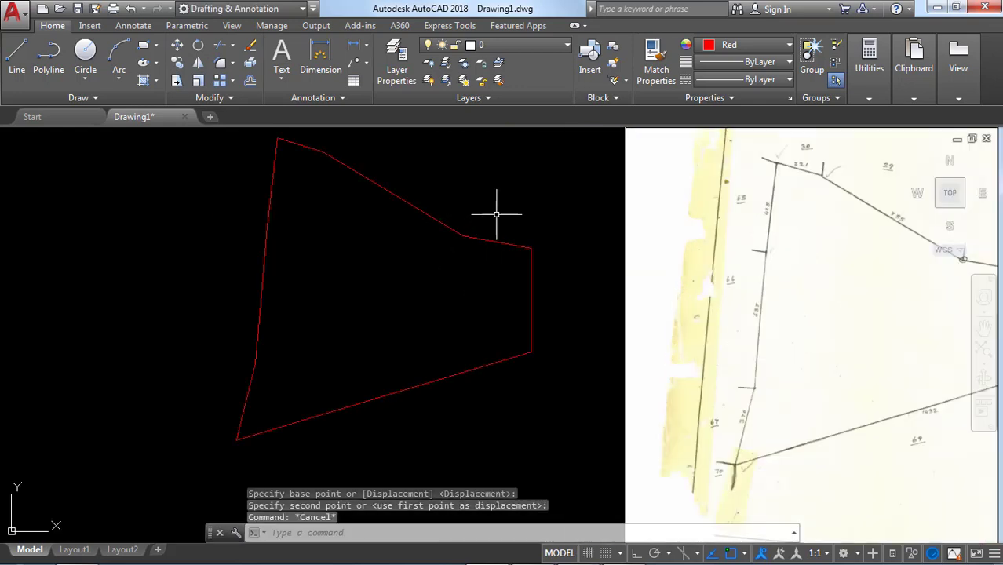
scroll(496, 213, down, 2)
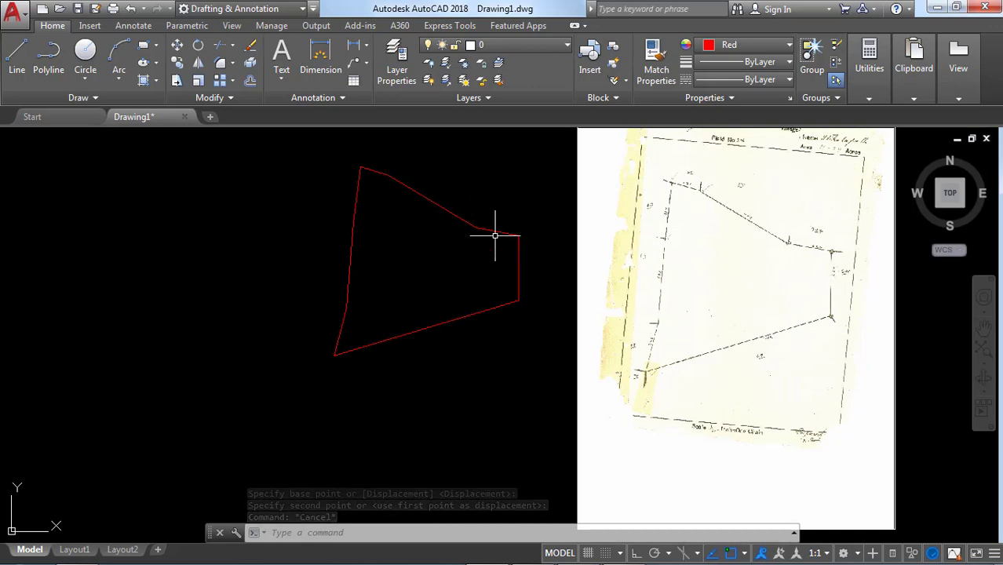
scroll(494, 235, down, 2)
scroll(706, 165, up, 6)
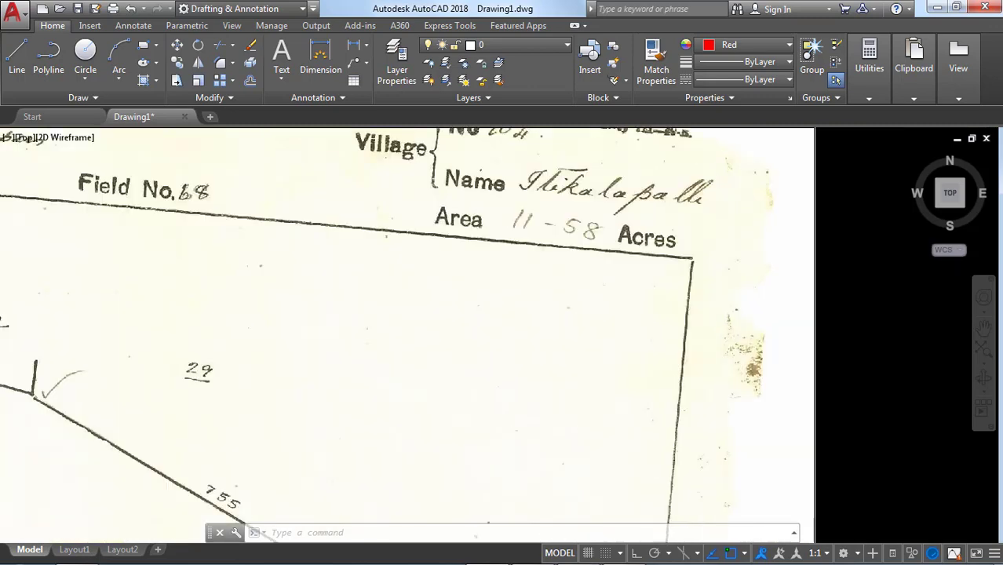
scroll(711, 202, up, 2)
click(656, 228)
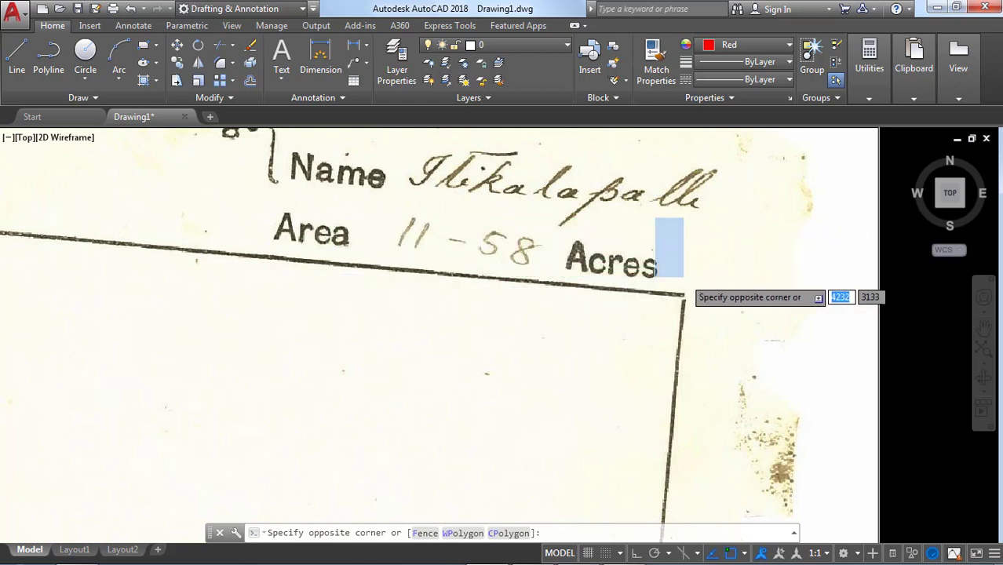
click(683, 277)
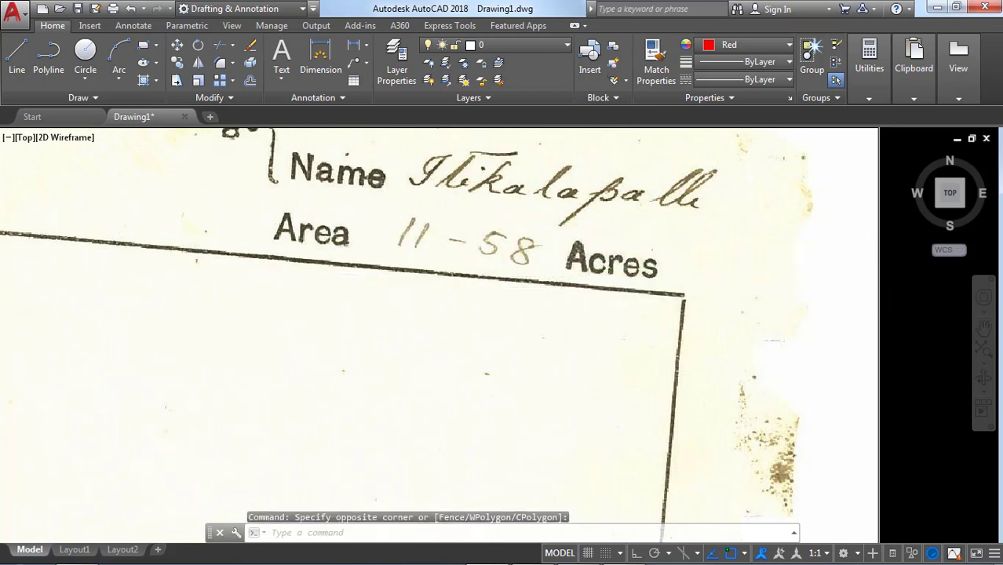
scroll(794, 276, down, 6)
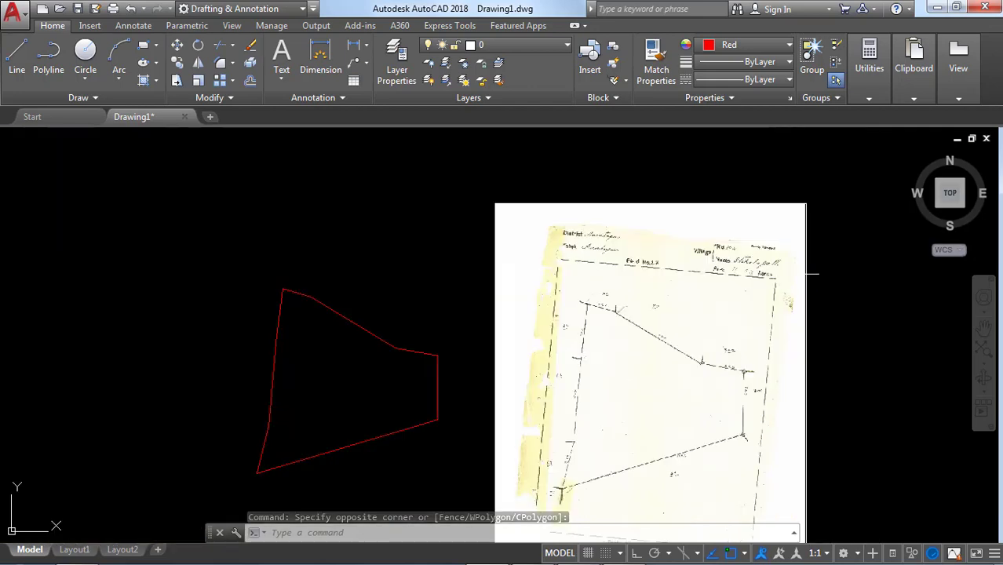
- Create a closed polyline boundary with island detection from an internal point inside the moved red outline
scroll(620, 344, up, 4)
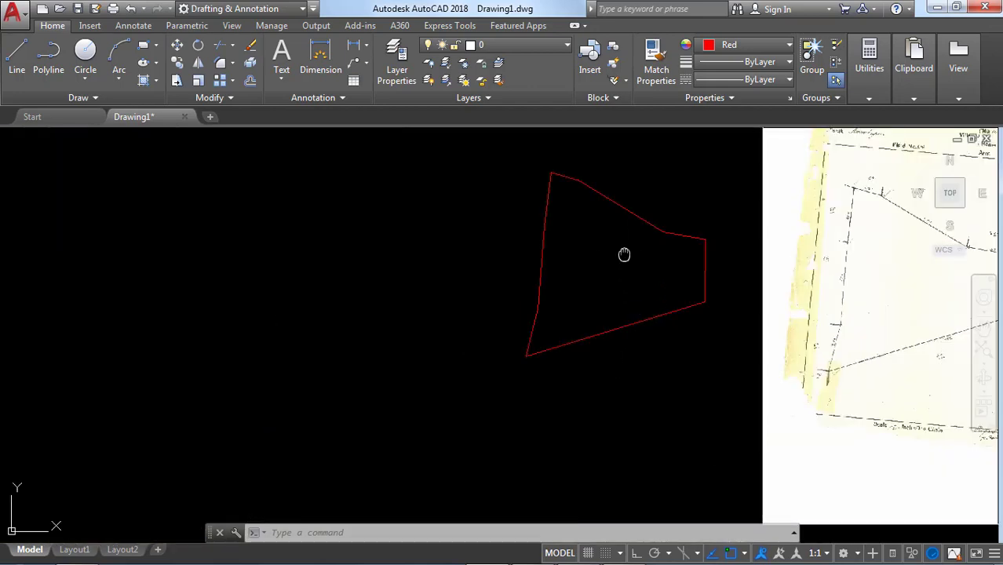
middle_drag(624, 255, 587, 241)
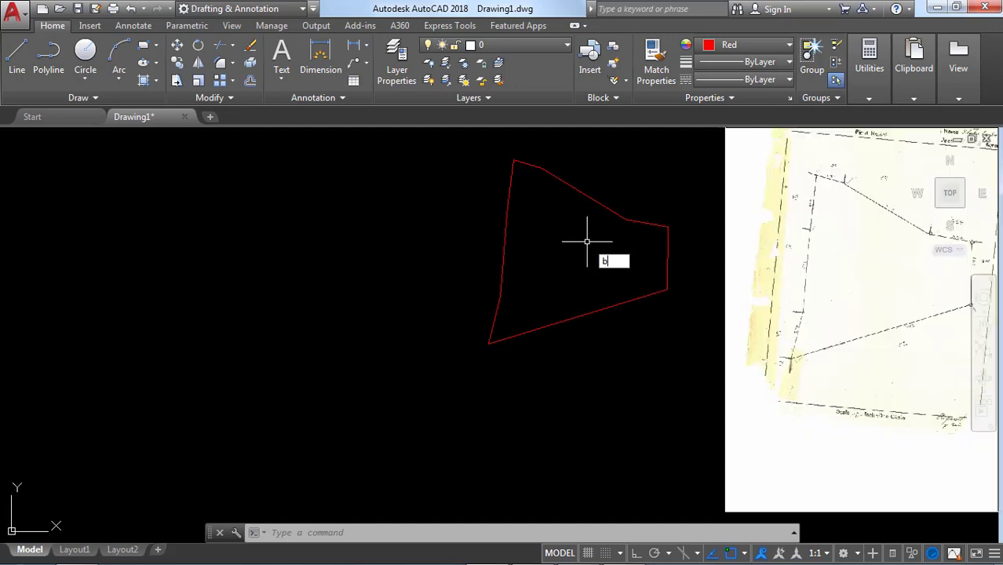
text(o)
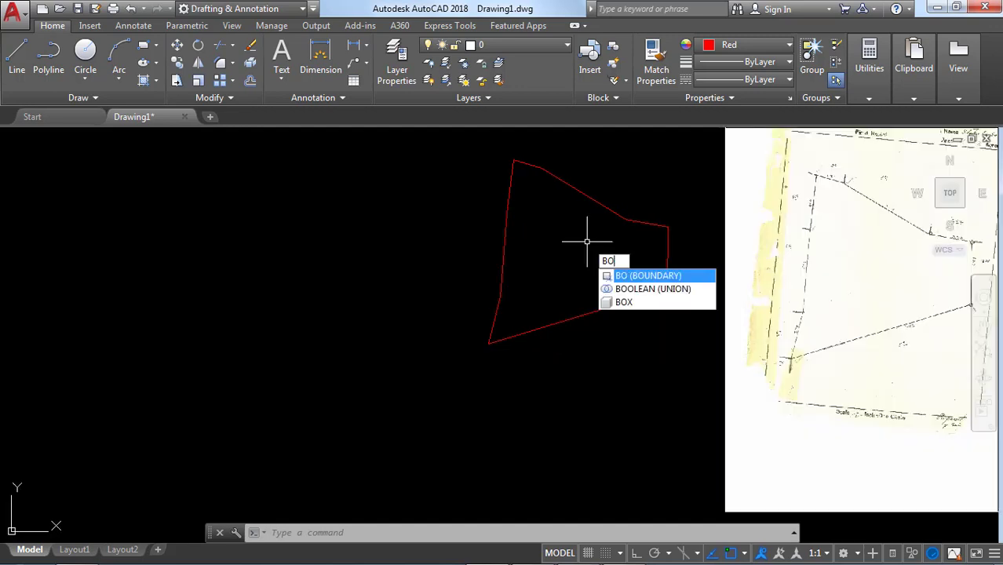
key(Return)
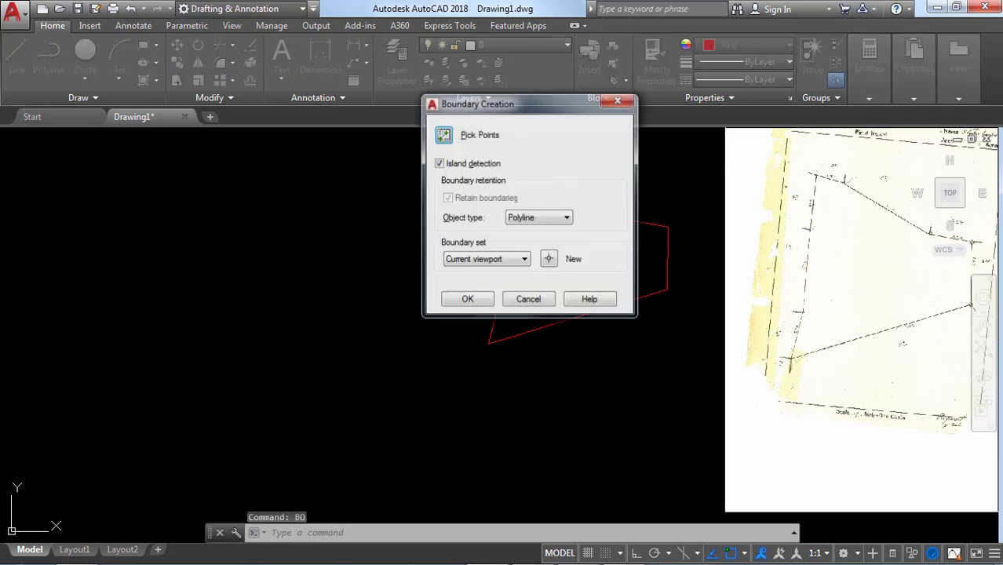
click(443, 136)
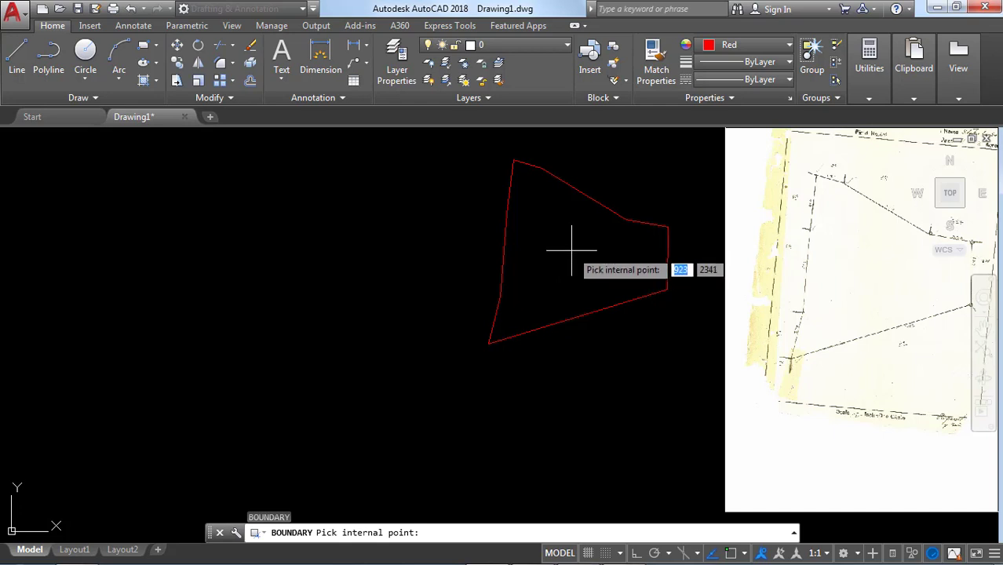
click(575, 253)
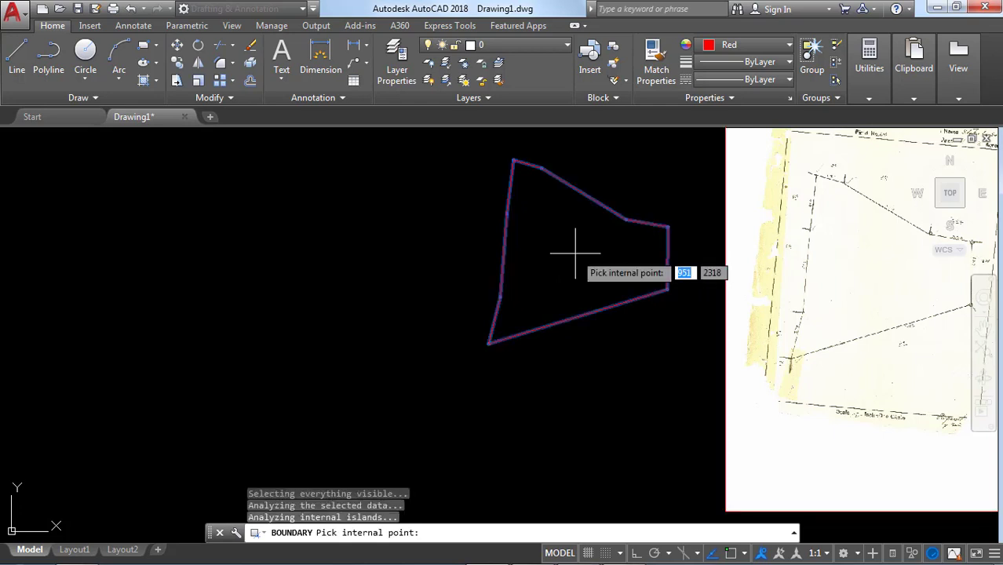
key(Return)
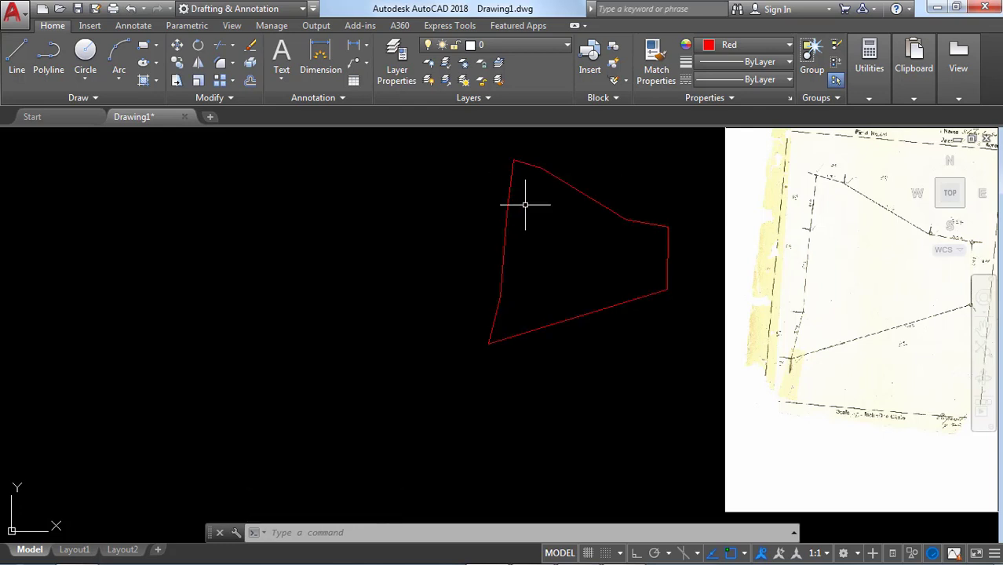
- List the properties of the closed boundary polyline to read its area and perimeter
text(i)
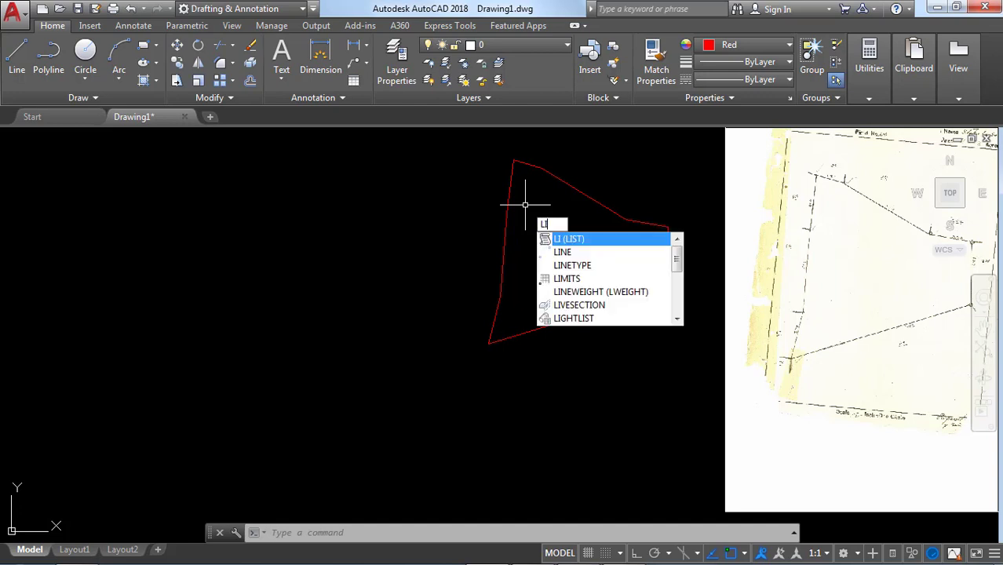
key(Return)
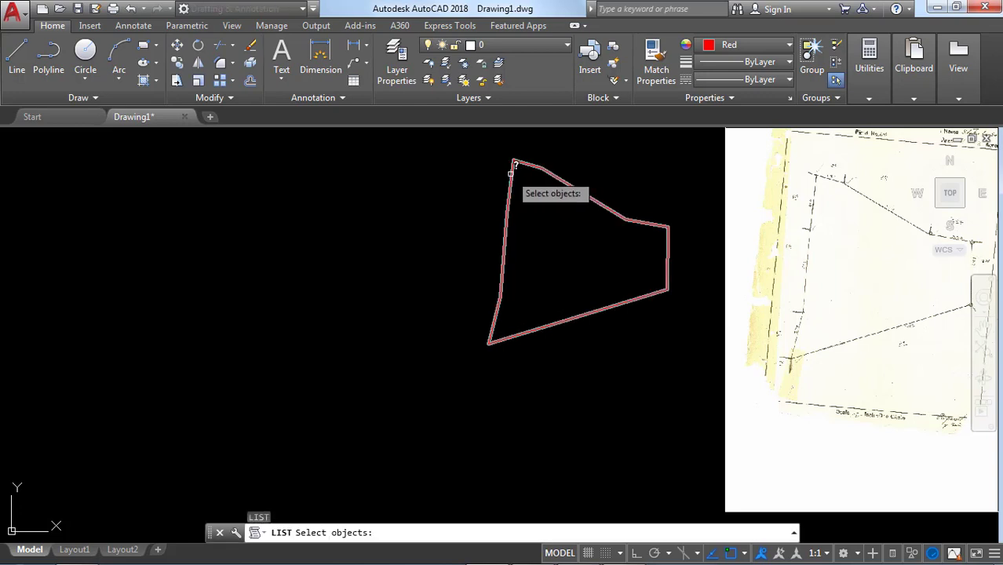
click(511, 173)
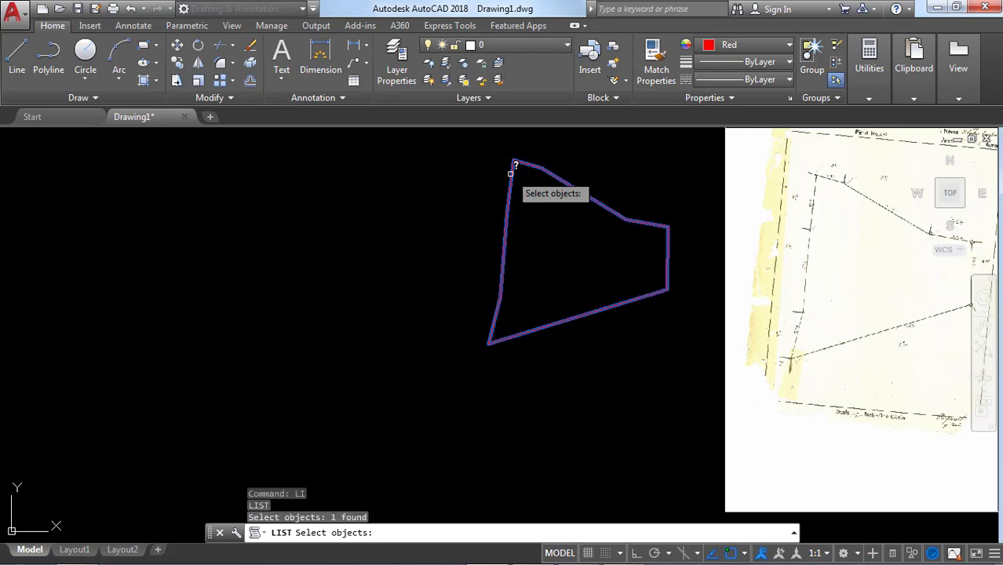
key(Return)
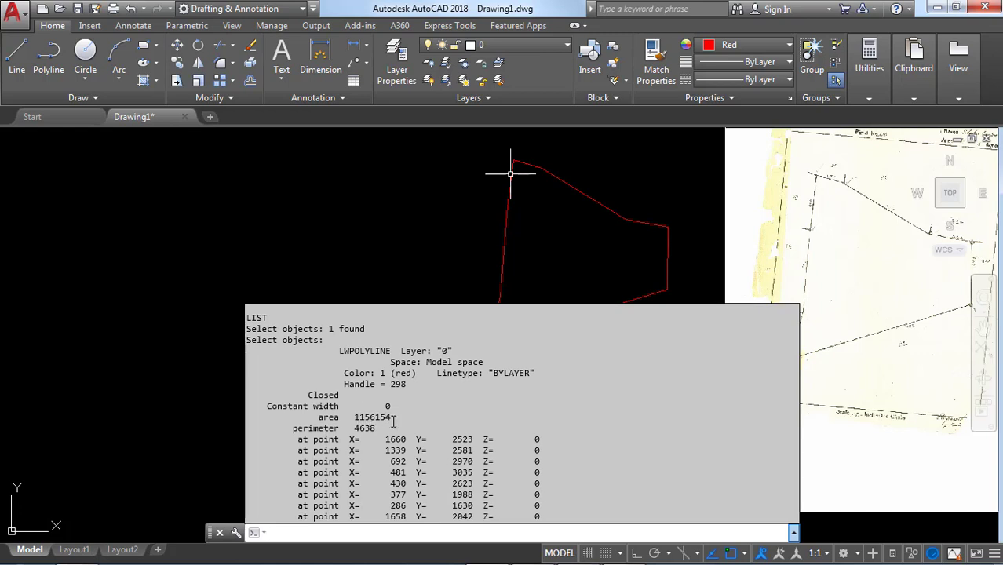
scroll(510, 174, up, 2)
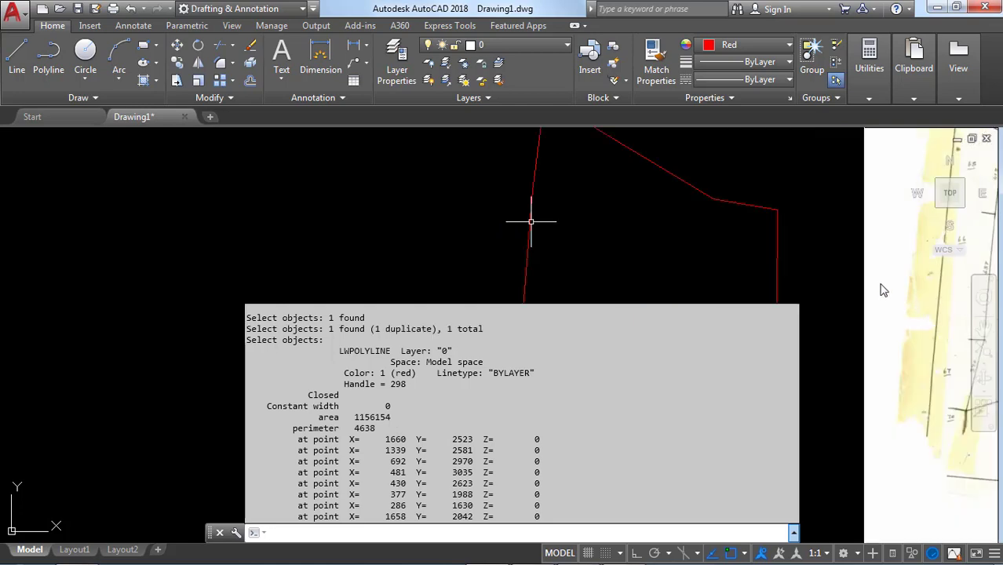
click(817, 274)
- Examine the scale note written below the lower frame line of the scanned map
scroll(739, 290, down, 3)
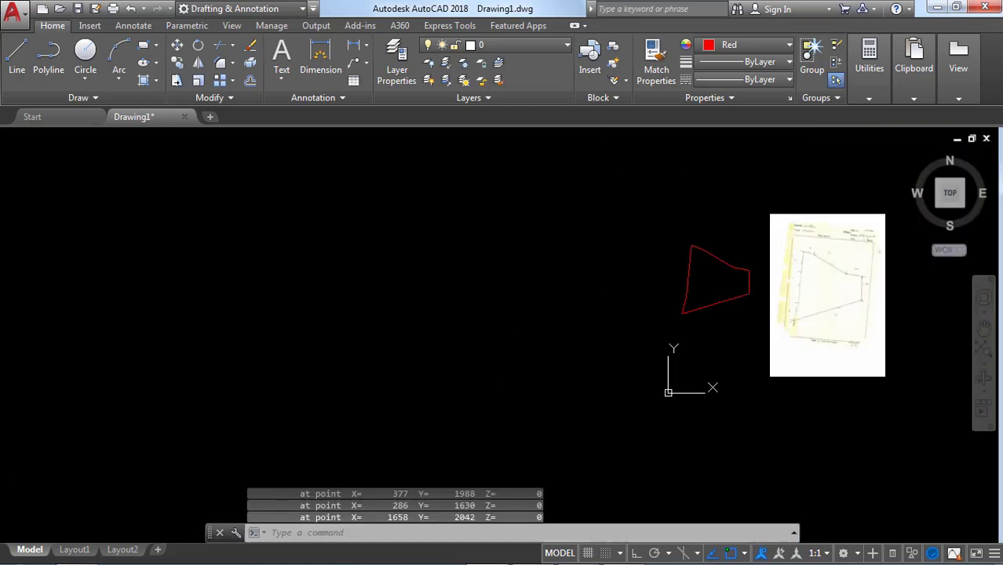
scroll(863, 311, up, 3)
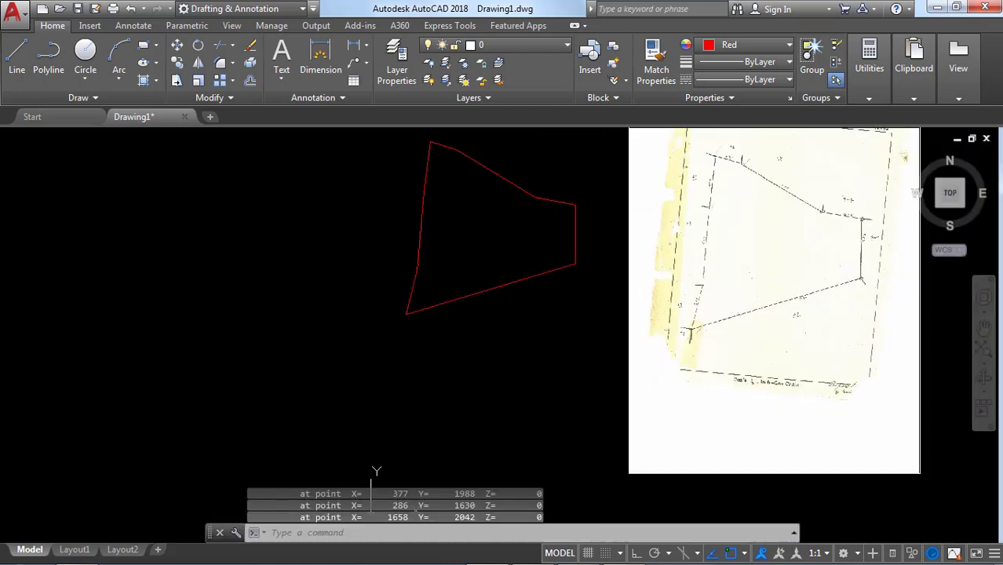
scroll(773, 353, up, 2)
scroll(720, 243, down, 3)
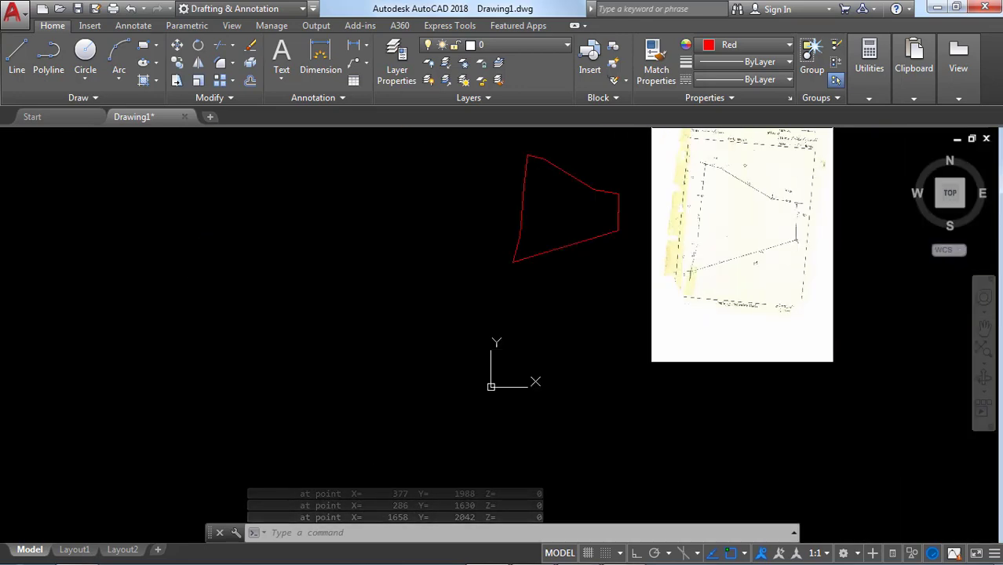
scroll(783, 302, up, 5)
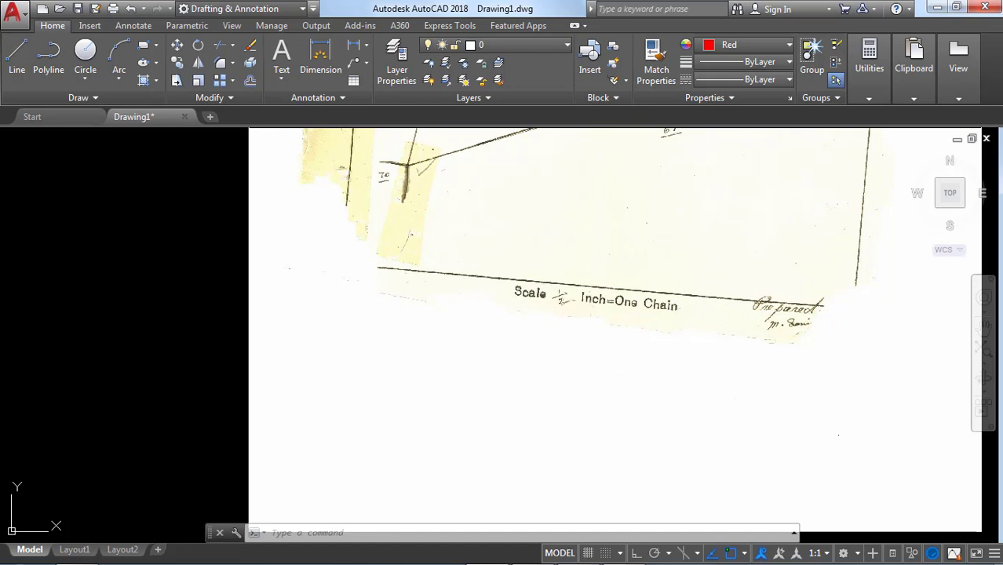
scroll(425, 287, down, 6)
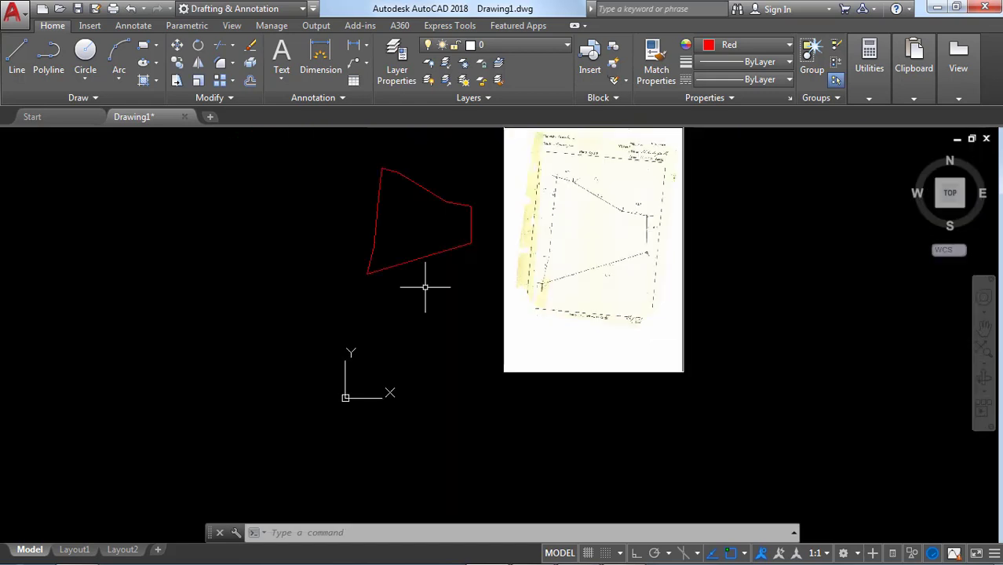
scroll(402, 268, up, 4)
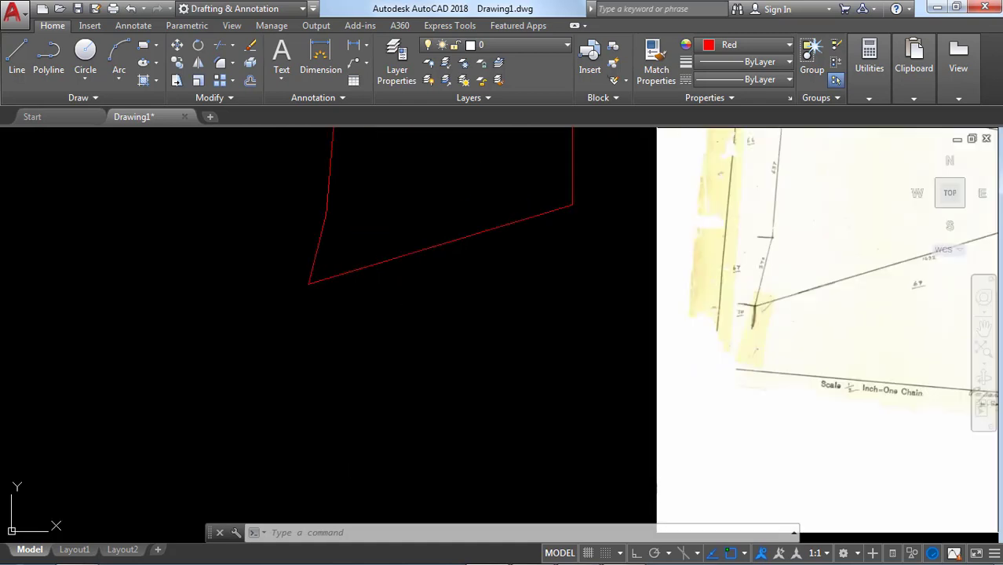
scroll(458, 224, down, 2)
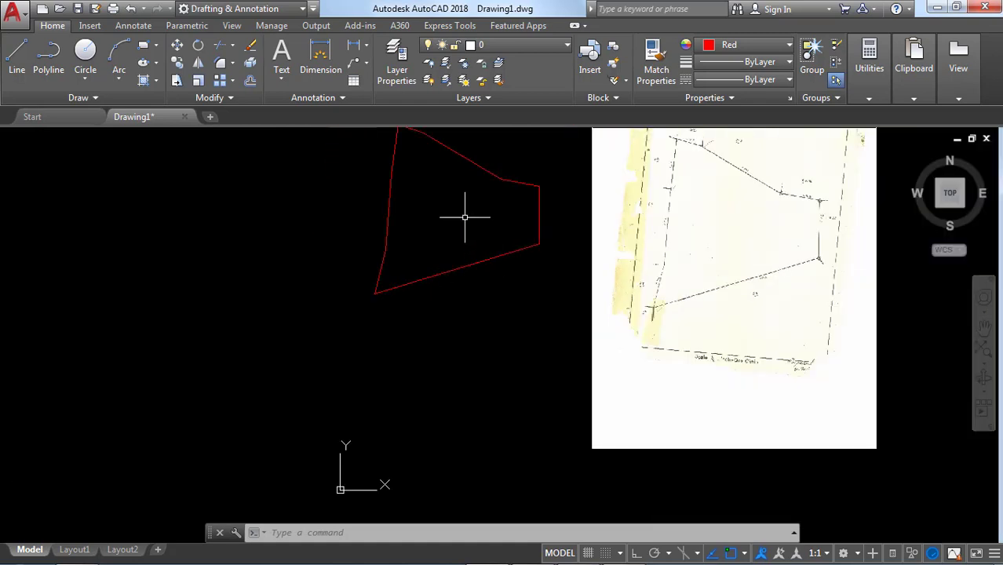
- List the boundary polyline's data again to check its area, and close the listing
text(li)
key(Return)
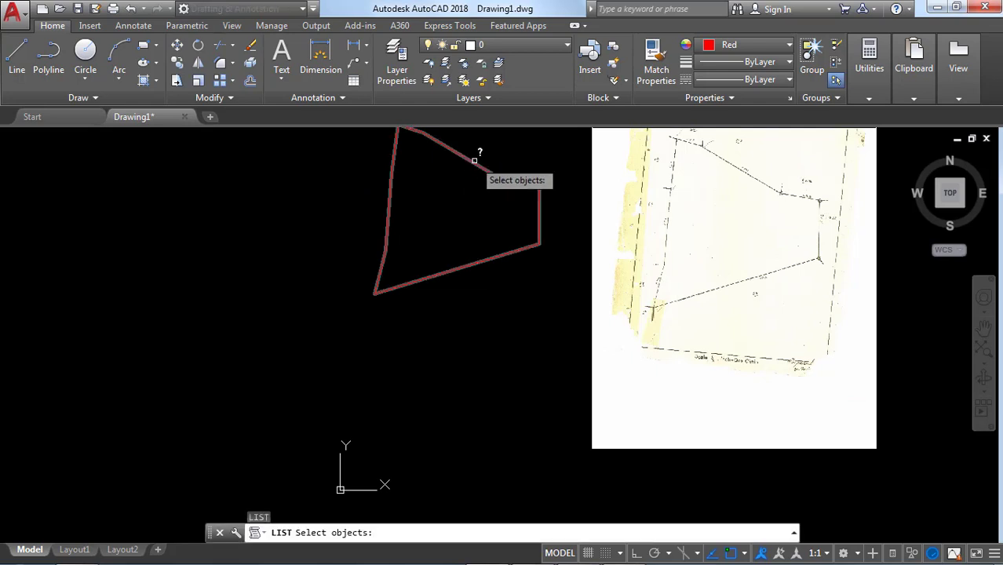
click(474, 162)
key(Return)
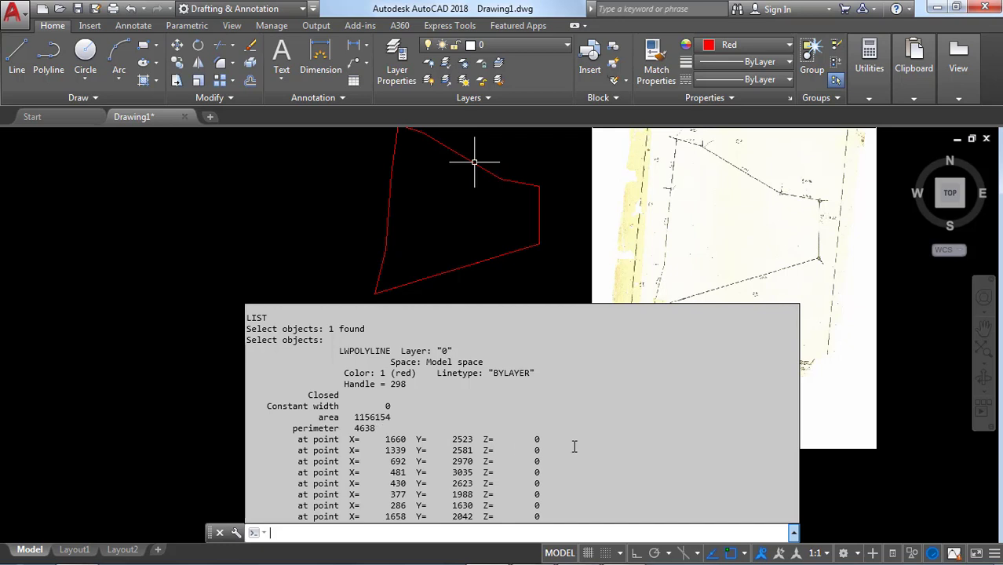
key(Escape)
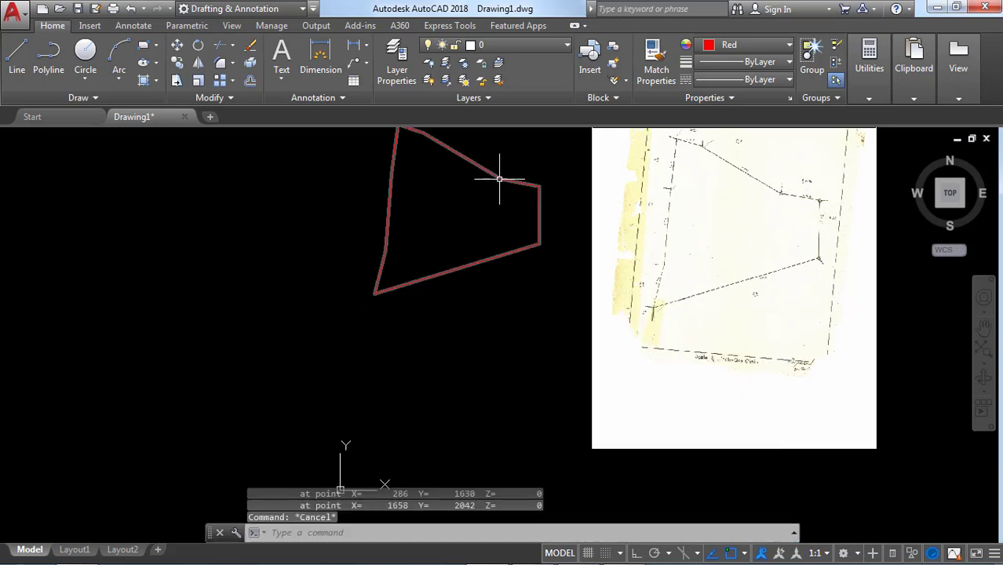
- Examine the acreage written in the header of the scanned field map
mouse_move(494, 172)
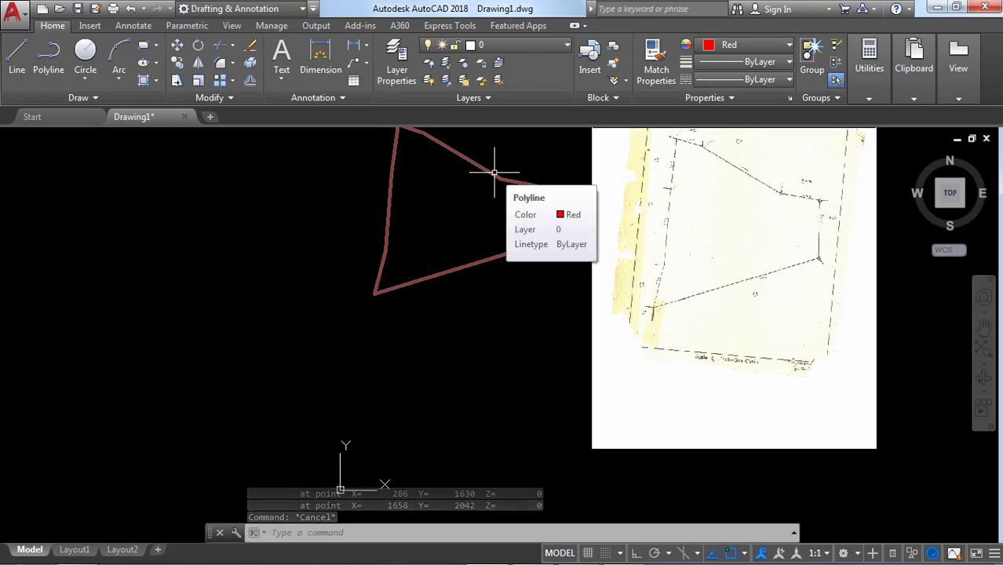
scroll(488, 255, down, 4)
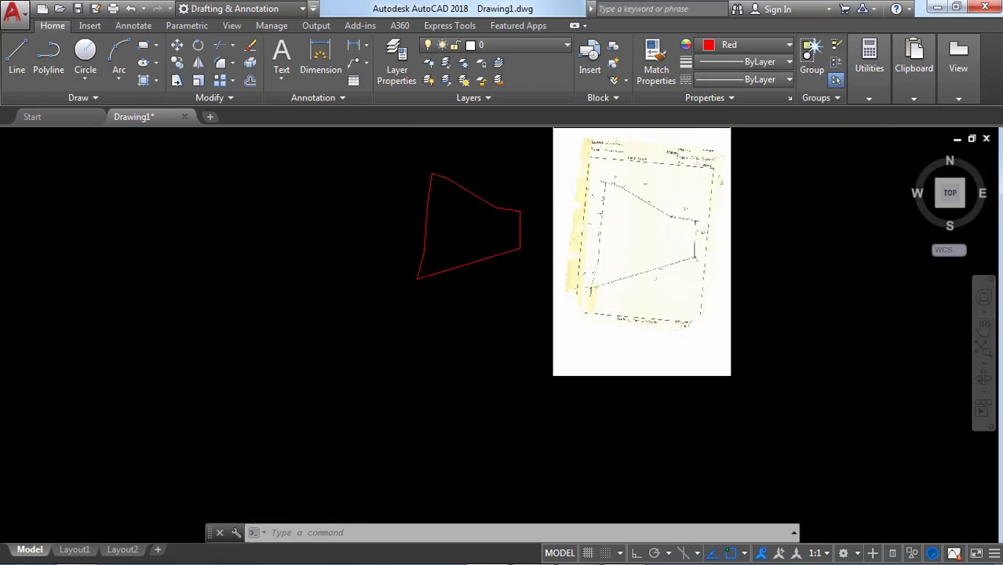
scroll(635, 202, up, 6)
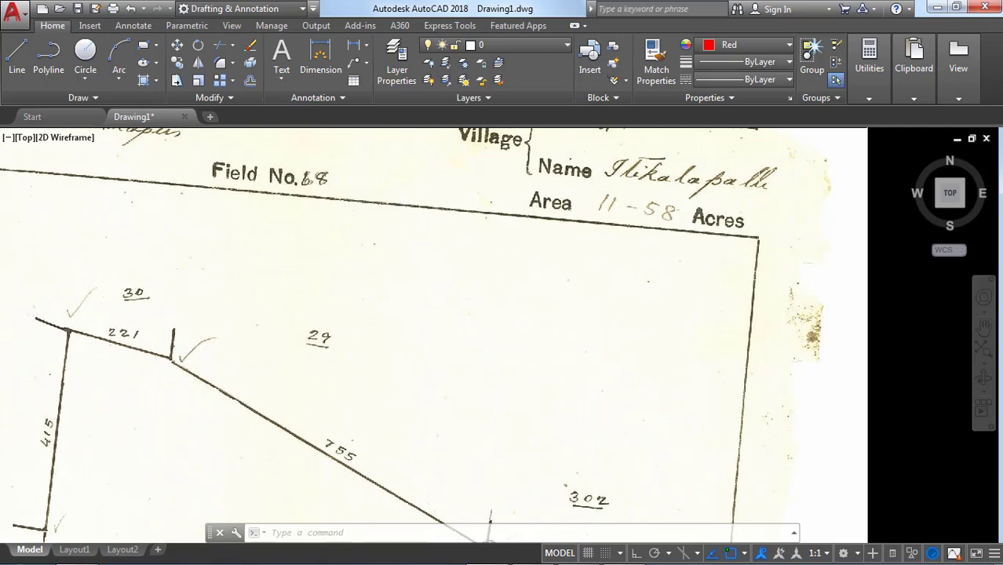
scroll(758, 188, down, 3)
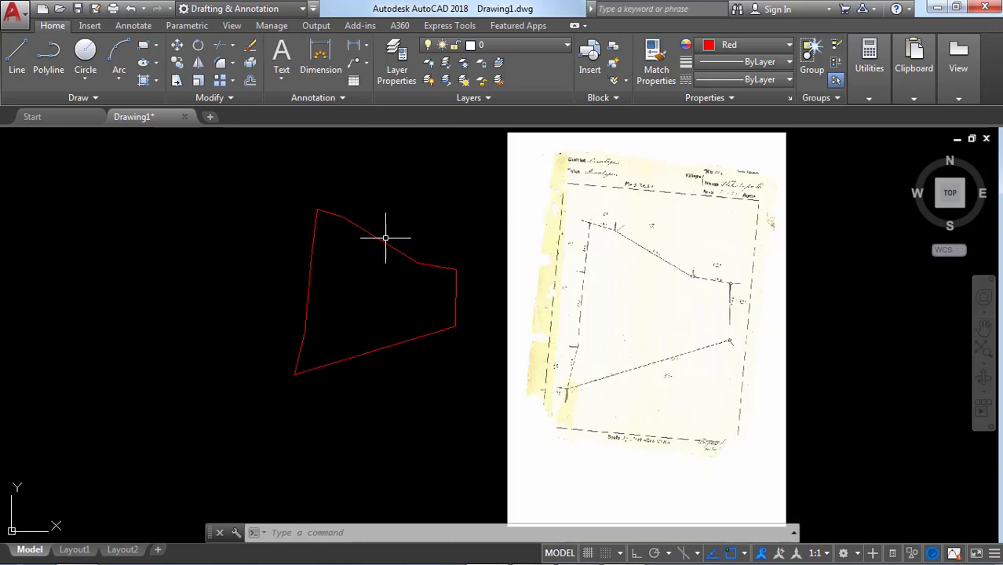
scroll(302, 310, up, 1)
key(Escape)
key(Escape)
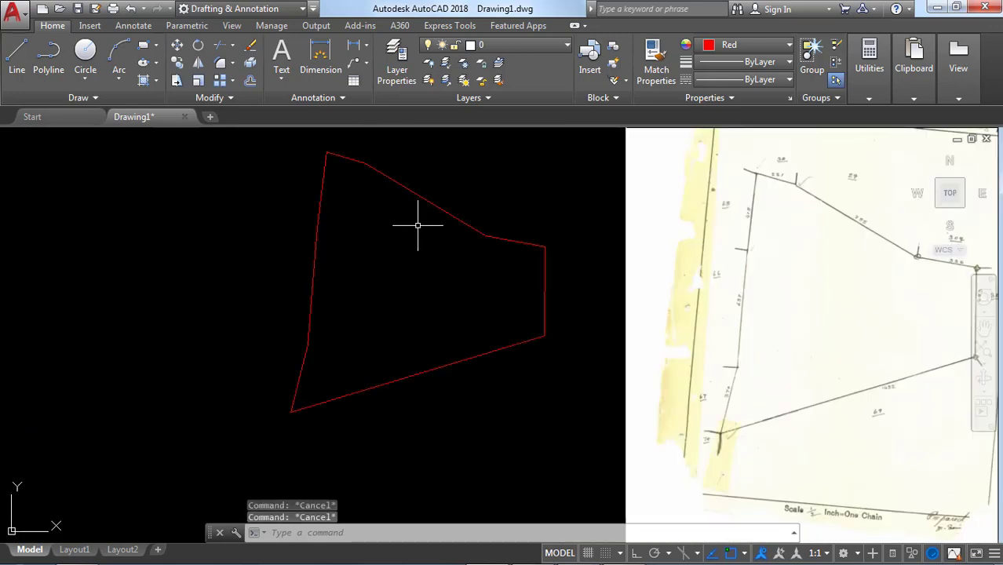
- Delete the scanned map image beside the red boundary outline
scroll(432, 241, down, 2)
scroll(435, 220, up, 2)
scroll(471, 265, down, 2)
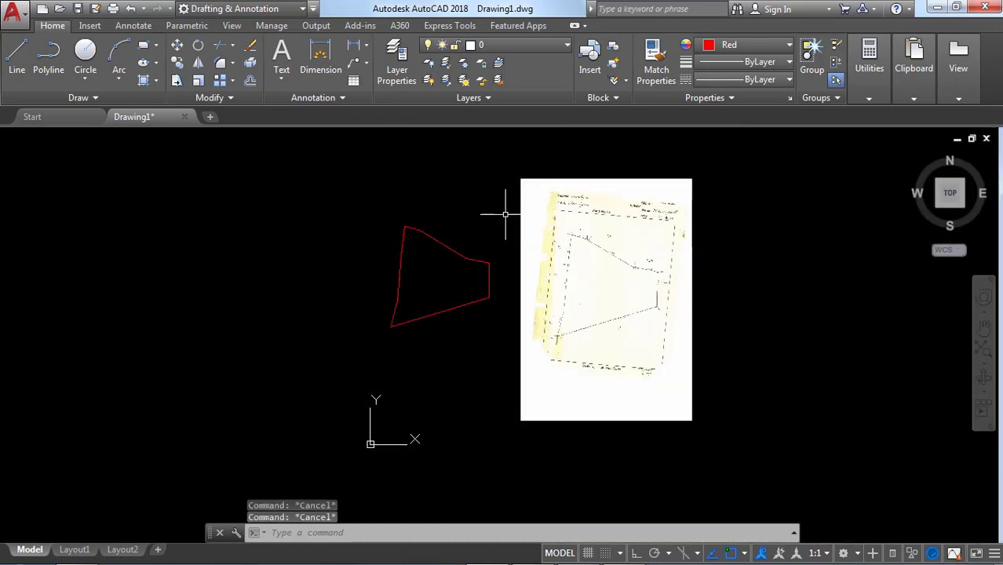
scroll(514, 202, up, 2)
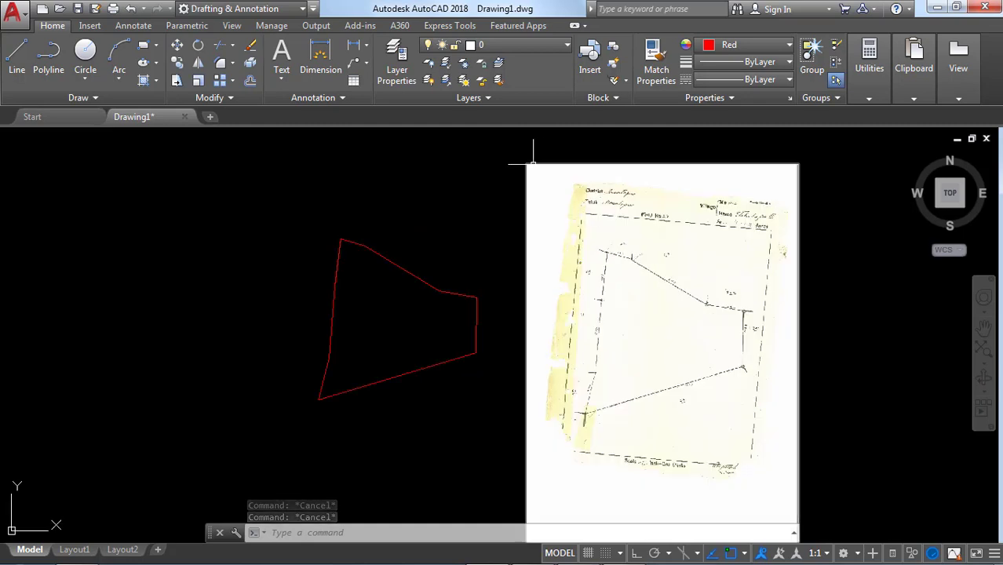
click(533, 163)
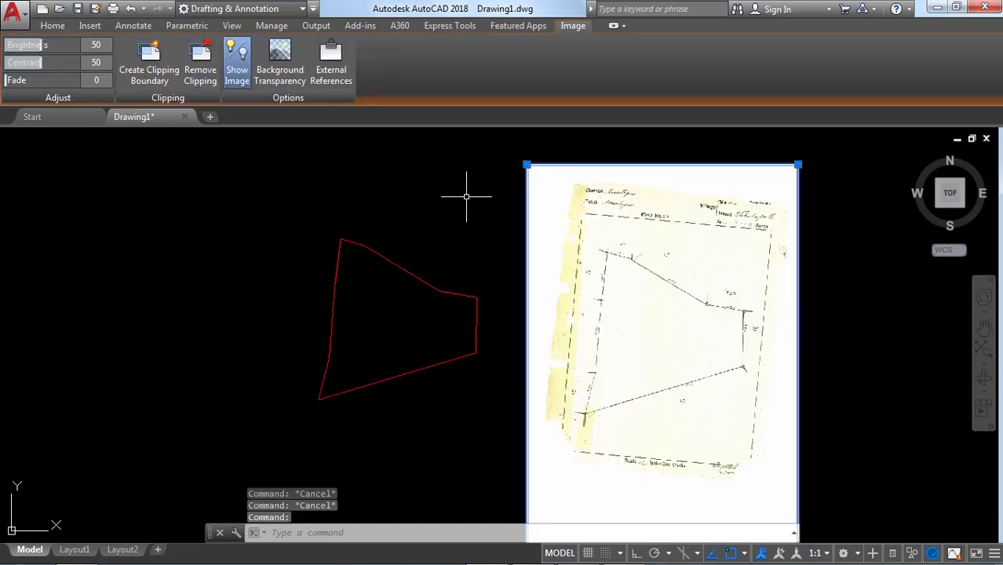
key(Delete)
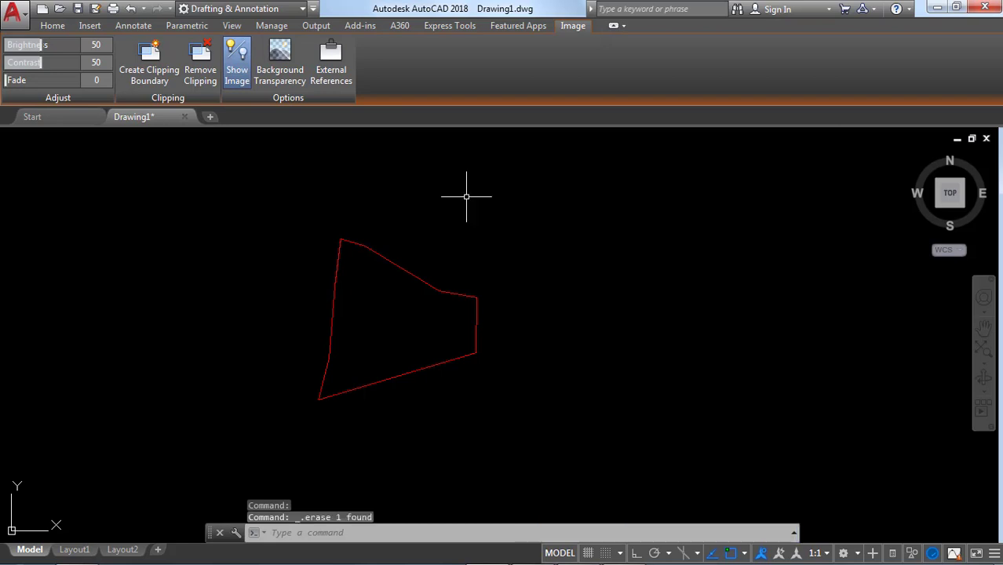
scroll(441, 296, down, 1)
scroll(417, 317, up, 3)
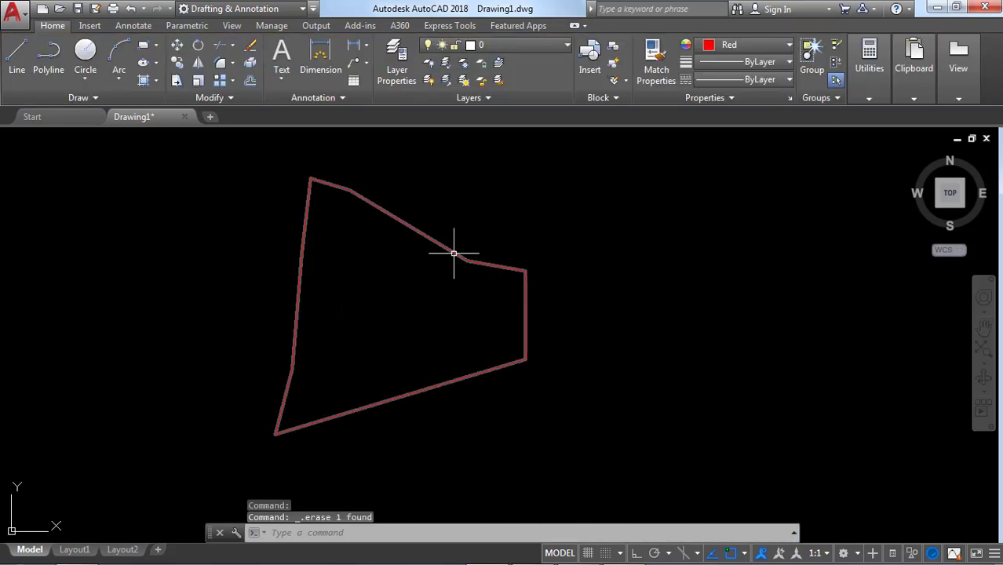
- Modify the ISO-25 dimension style to suppress both dimension lines and both extension lines
scroll(454, 252, down, 2)
text(d)
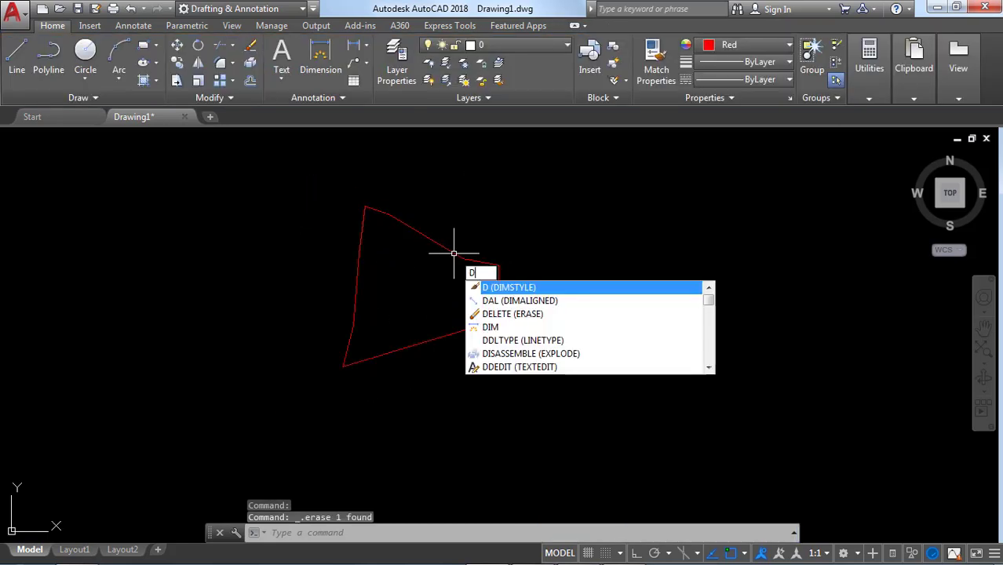
key(Return)
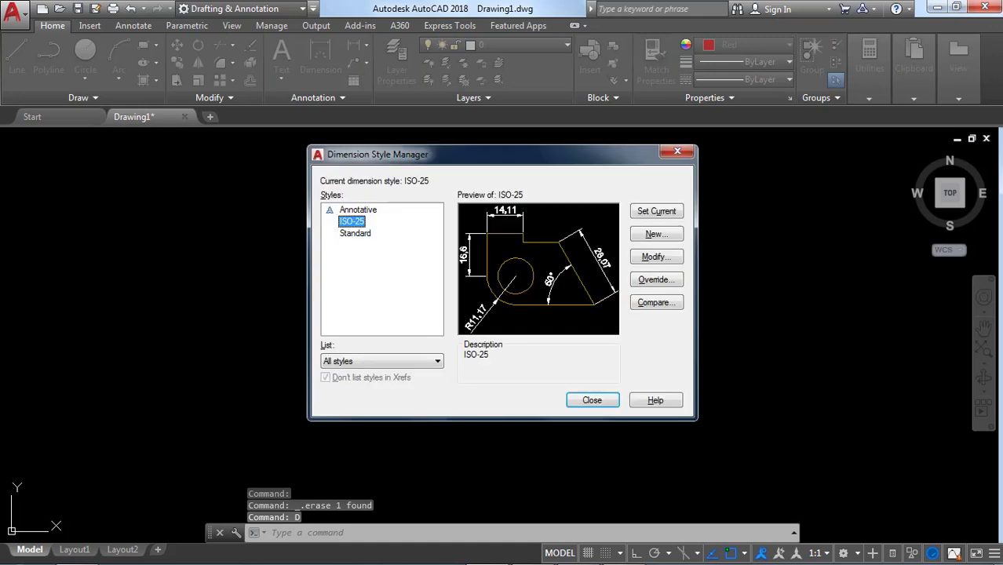
click(657, 258)
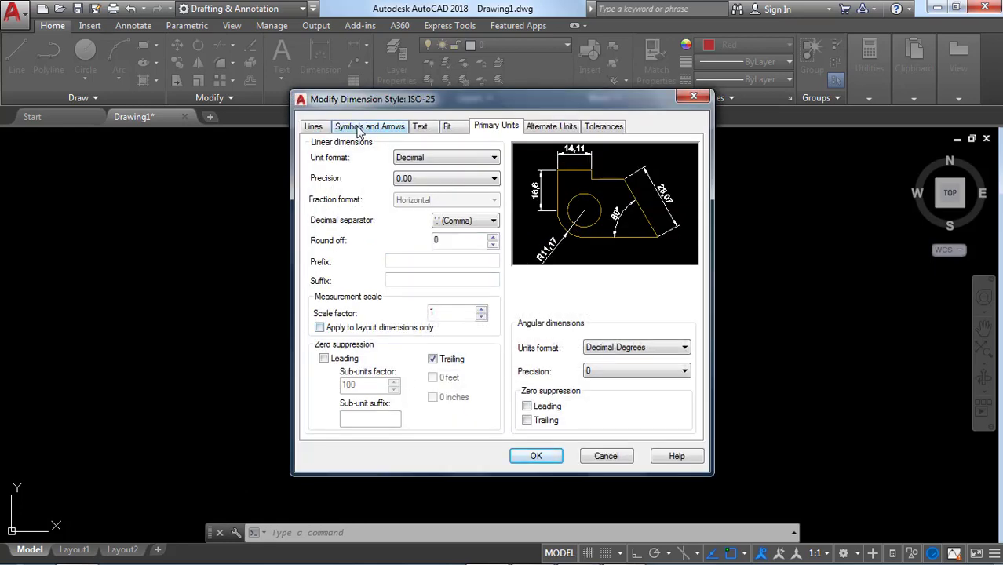
click(322, 127)
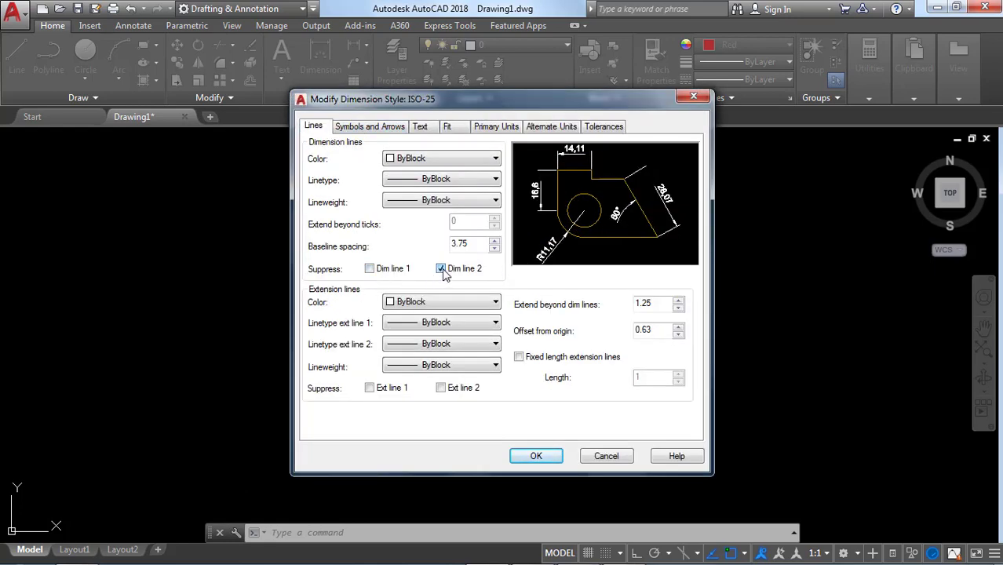
click(369, 268)
click(369, 387)
click(441, 387)
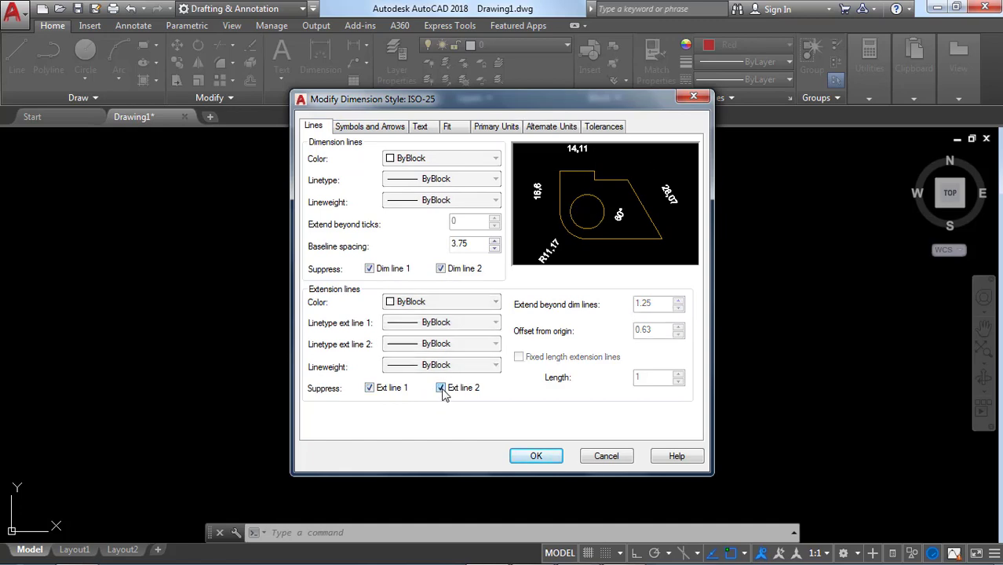
- Set the ISO-25 style's dimension text height to 7 and save the style changes
click(420, 127)
double_click(463, 233)
text(7)
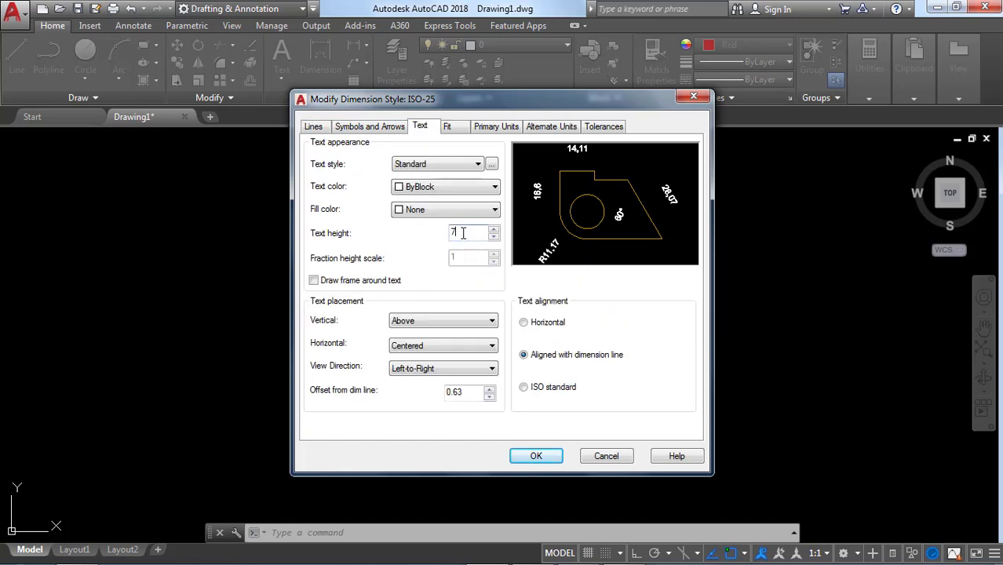
click(536, 456)
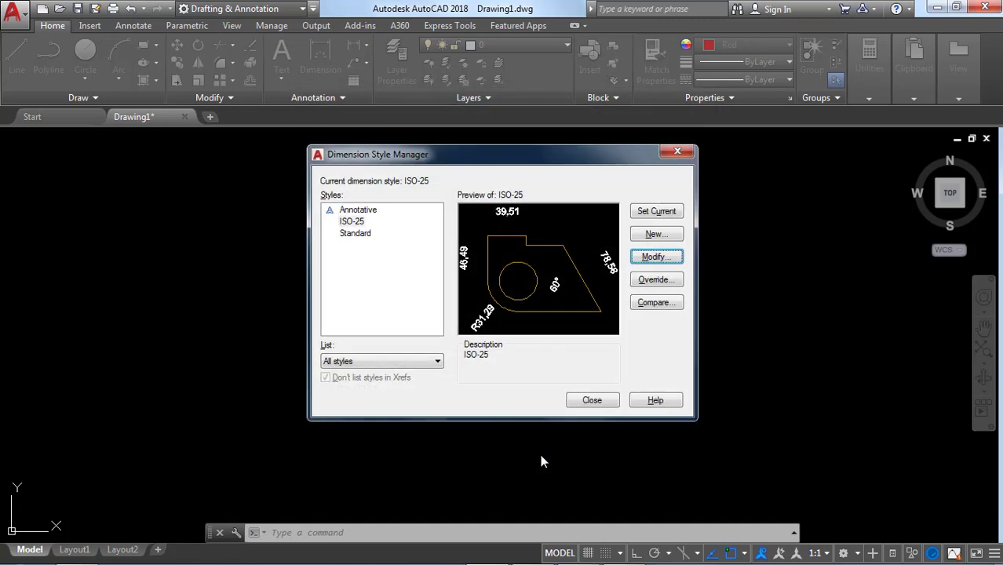
click(593, 398)
- Try an aligned dimension on the outline's short upper-left edge and delete it again
text(DAL)
key(Return)
key(Return)
scroll(399, 224, up, 4)
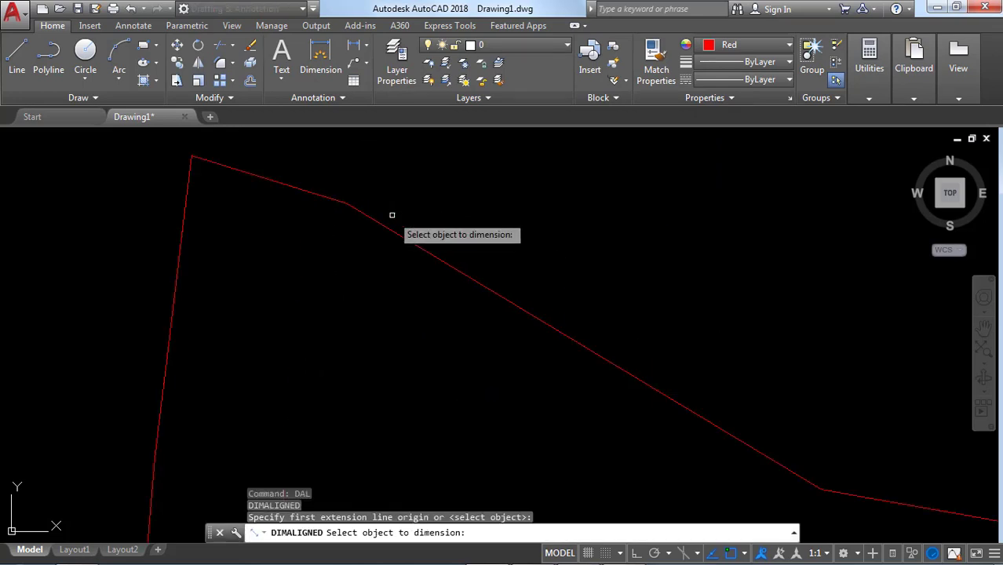
click(399, 225)
click(412, 197)
scroll(352, 212, down, 2)
middle_drag(418, 255, 468, 312)
scroll(319, 194, up, 3)
scroll(399, 236, up, 3)
scroll(490, 271, down, 3)
click(491, 270)
scroll(496, 273, down, 4)
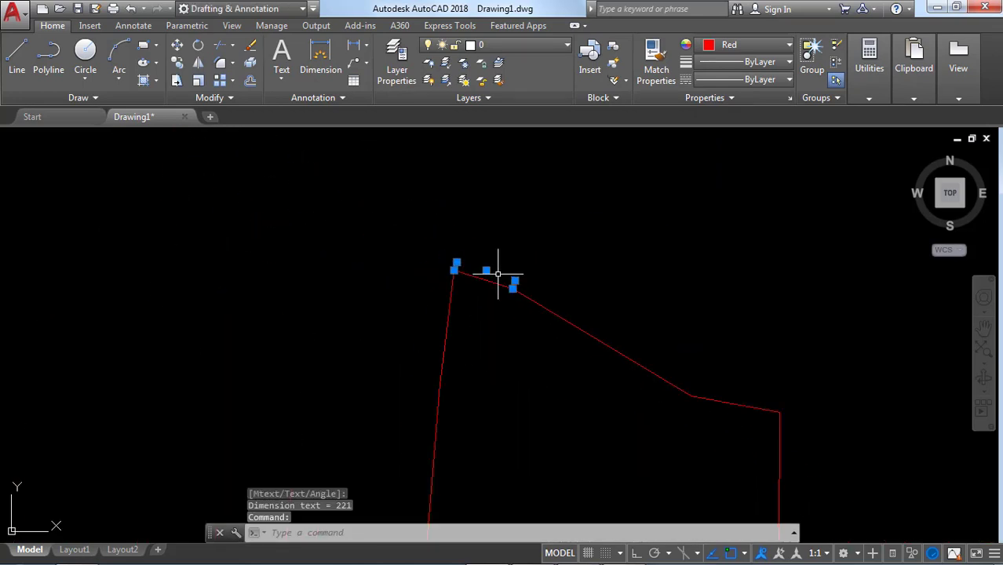
key(Delete)
- Change the ISO-25 dimension style's text height to 30 and save the style
text(d)
key(Return)
click(654, 252)
click(420, 127)
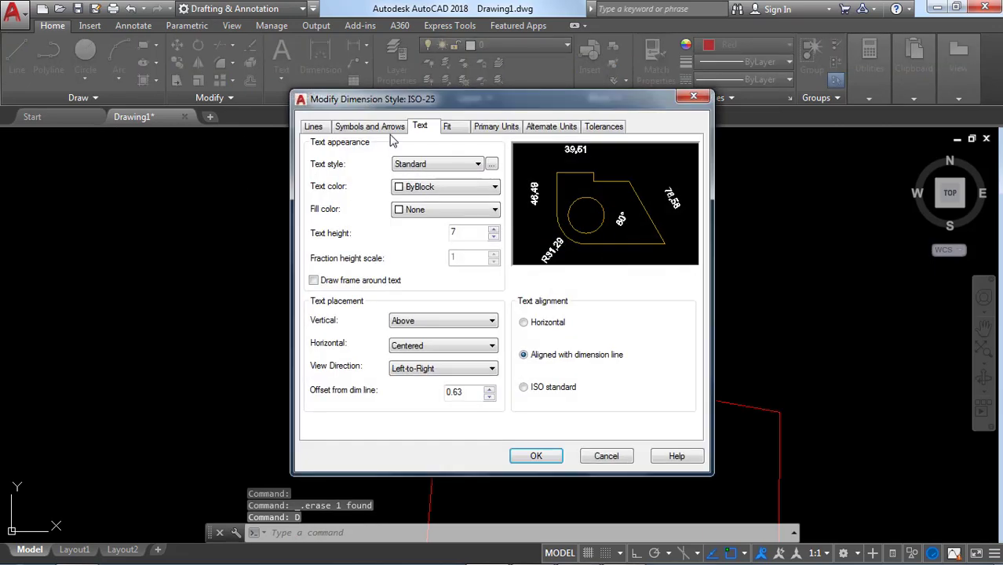
double_click(486, 232)
text(30)
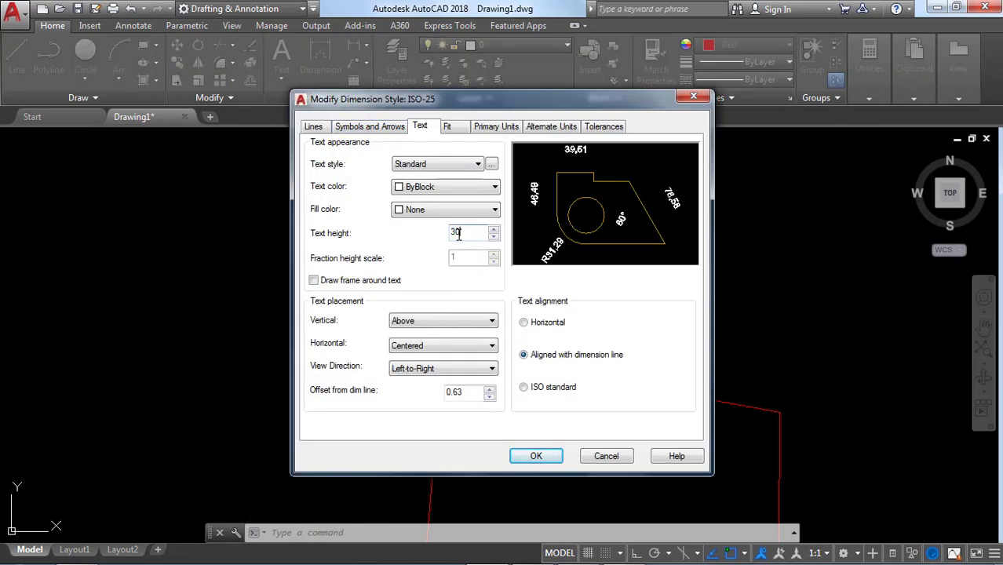
click(536, 457)
click(598, 398)
- Add an aligned dimension above the outline's short upper-left edge
text(dal)
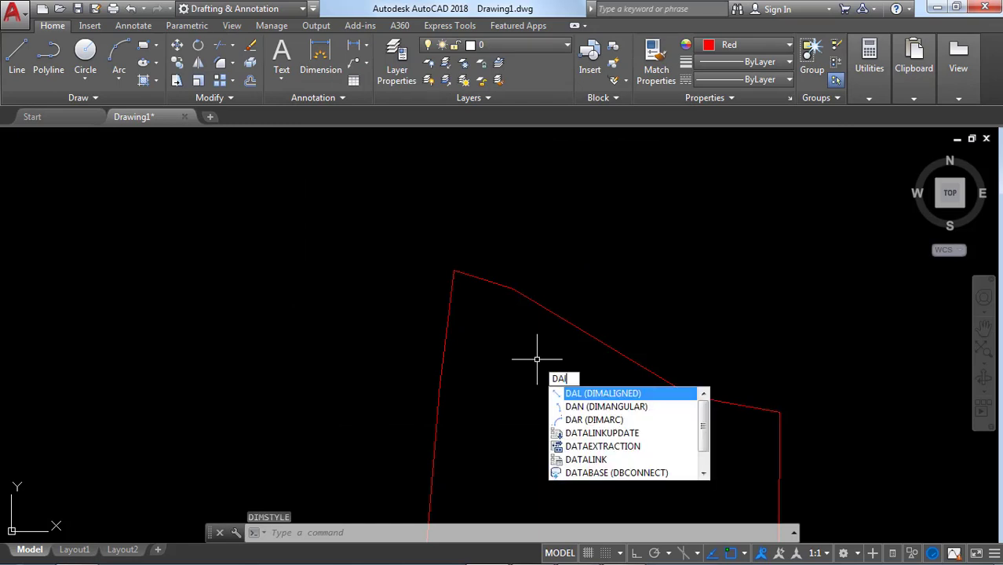
key(Return)
click(470, 270)
click(484, 262)
scroll(440, 237, down, 2)
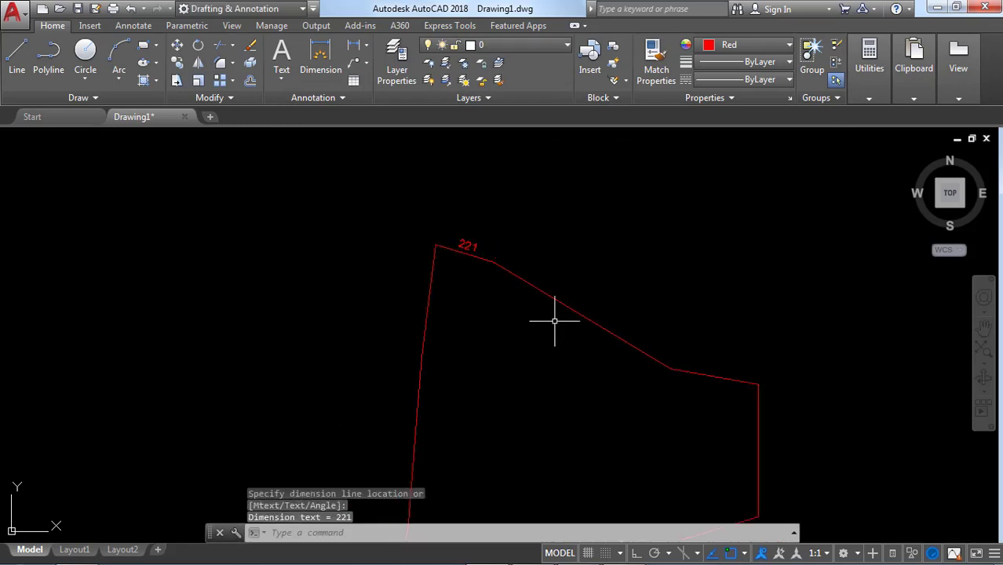
- Add an aligned dimension to the outline's long sloping upper edge by selecting the edge as the object
scroll(555, 320, up, 1)
click(570, 299)
key(Escape)
text(dal)
key(Return)
key(Return)
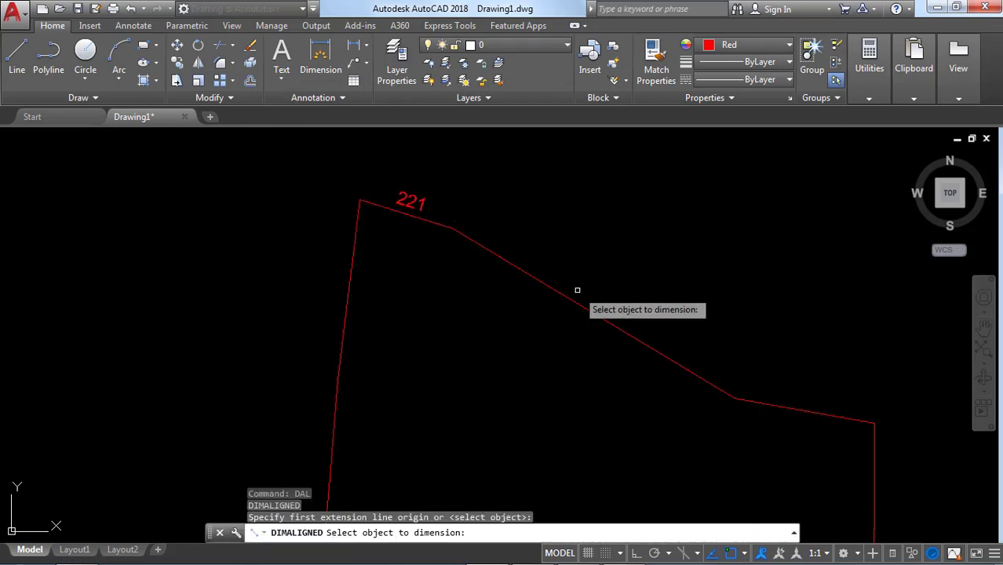
click(580, 302)
click(584, 297)
- Move the long sloping edge's dimension slightly upward so its text clears the boundary line
scroll(585, 304, down, 2)
scroll(601, 343, up, 2)
click(586, 255)
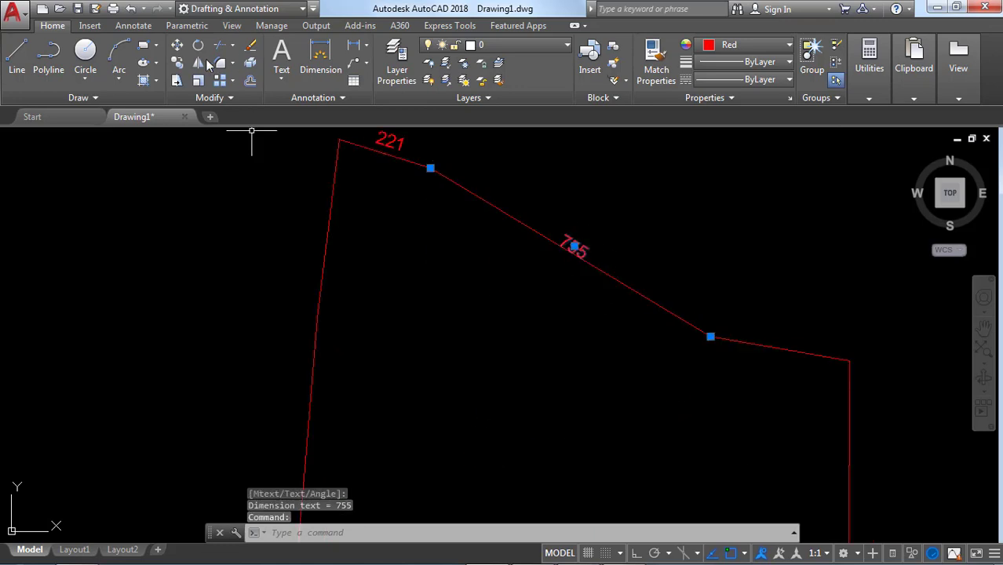
click(177, 44)
click(573, 249)
click(574, 236)
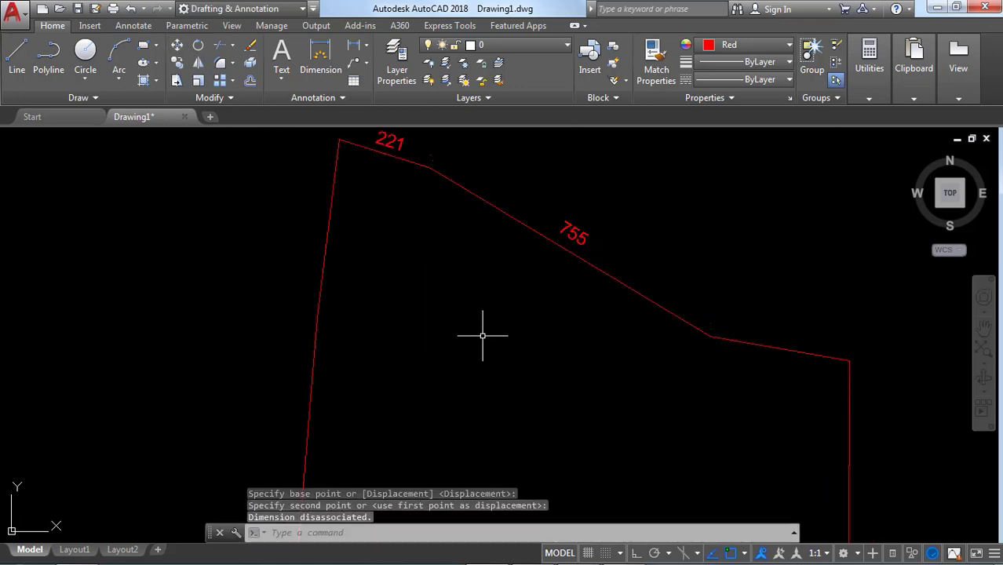
key(Escape)
scroll(598, 312, down, 4)
key(Return)
scroll(598, 312, up, 5)
key(Escape)
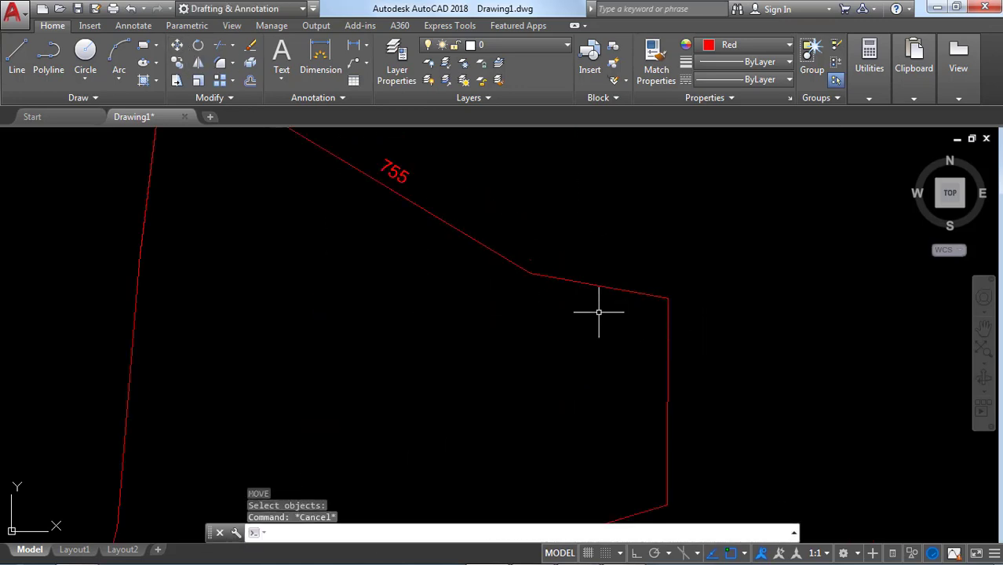
- Add aligned dimensions outside the outline's short upper-right edge and its vertical right edge
text(dal)
key(Return)
key(Return)
click(606, 286)
click(602, 265)
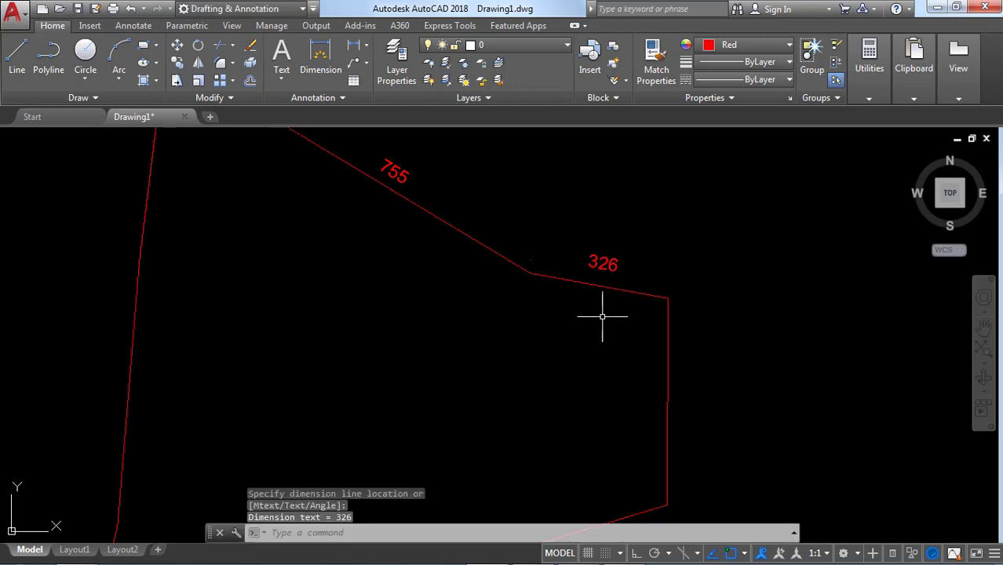
key(Return)
key(Return)
click(671, 378)
click(699, 358)
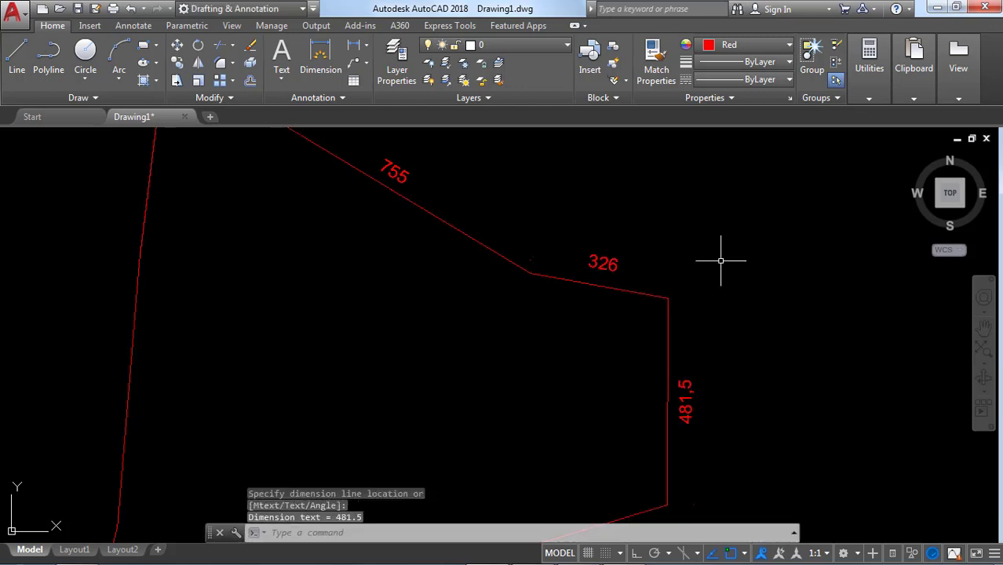
- Add an aligned dimension below the outline's long bottom edge
scroll(710, 290, down, 2)
scroll(706, 305, up, 4)
scroll(738, 264, down, 4)
scroll(665, 347, up, 2)
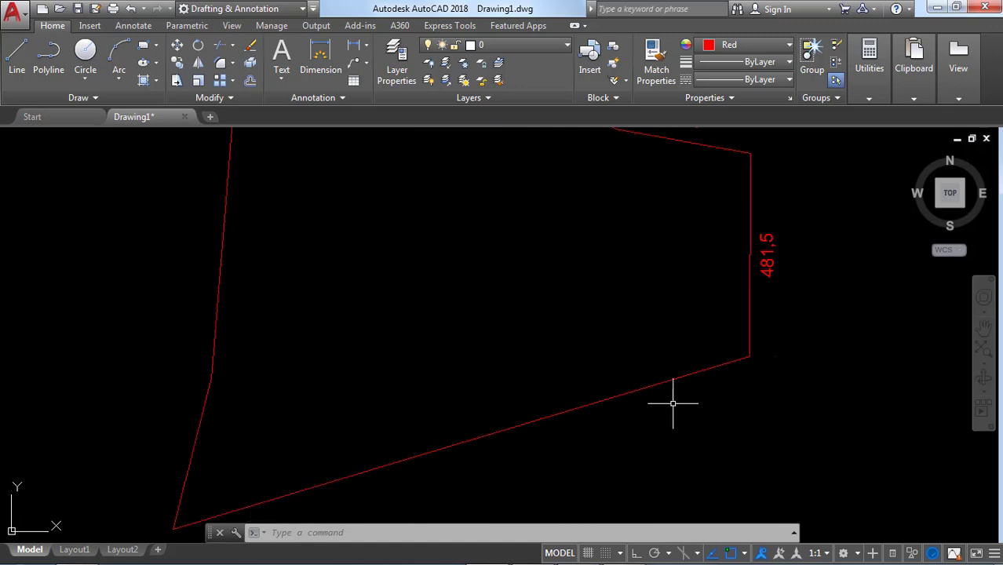
scroll(672, 402, down, 3)
key(Return)
key(Return)
scroll(628, 306, up, 2)
click(604, 321)
click(667, 282)
scroll(573, 370, down, 4)
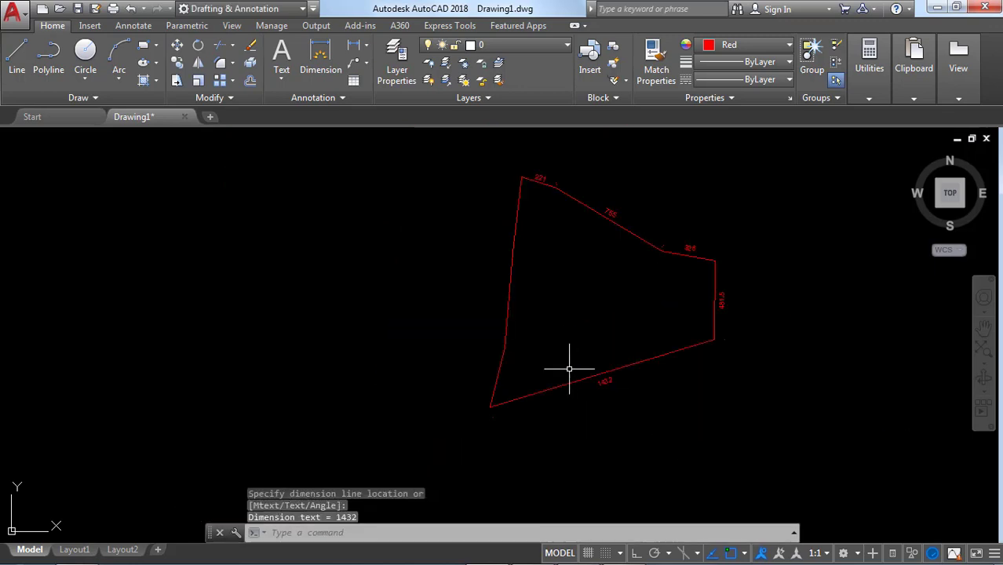
- Add aligned dimensions outside the outline's lower-left edge and the middle edge of its left side
scroll(512, 349, up, 4)
key(Return)
key(Return)
click(496, 360)
click(480, 362)
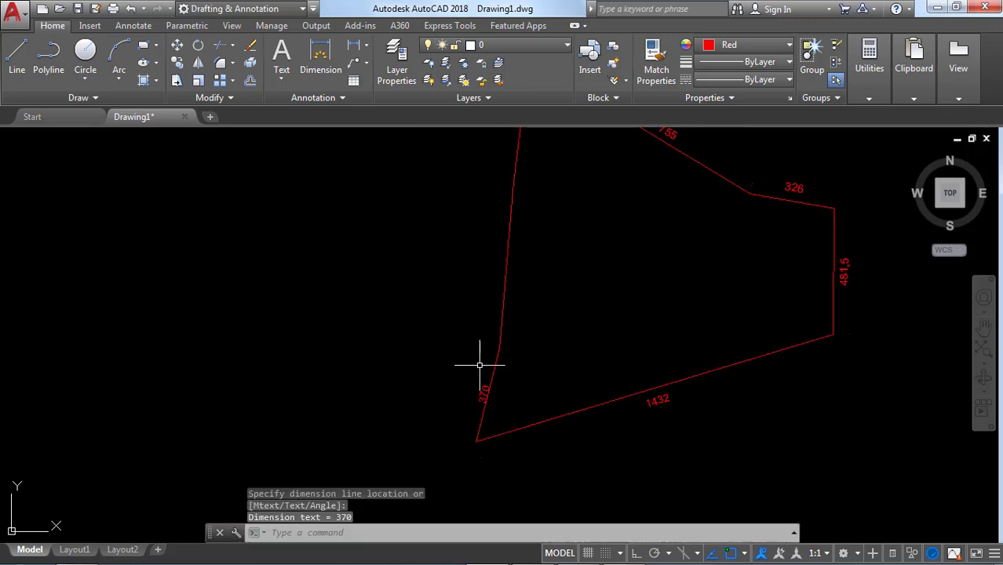
key(Return)
click(510, 283)
click(488, 262)
scroll(555, 291, down, 4)
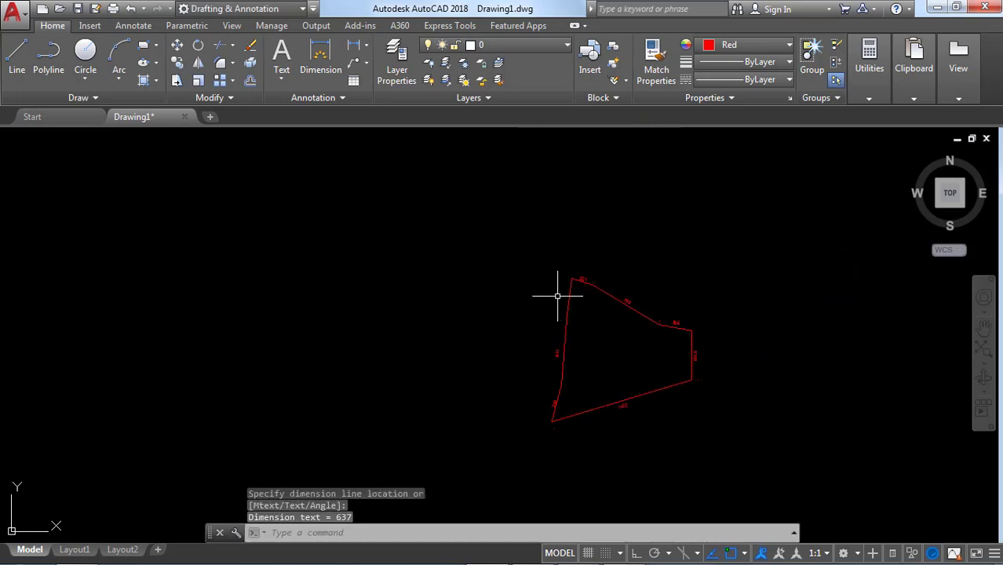
- Add an aligned dimension outside the uppermost edge of the outline's left side
scroll(558, 297, up, 4)
key(Return)
key(Return)
scroll(579, 296, up, 2)
click(593, 287)
click(586, 274)
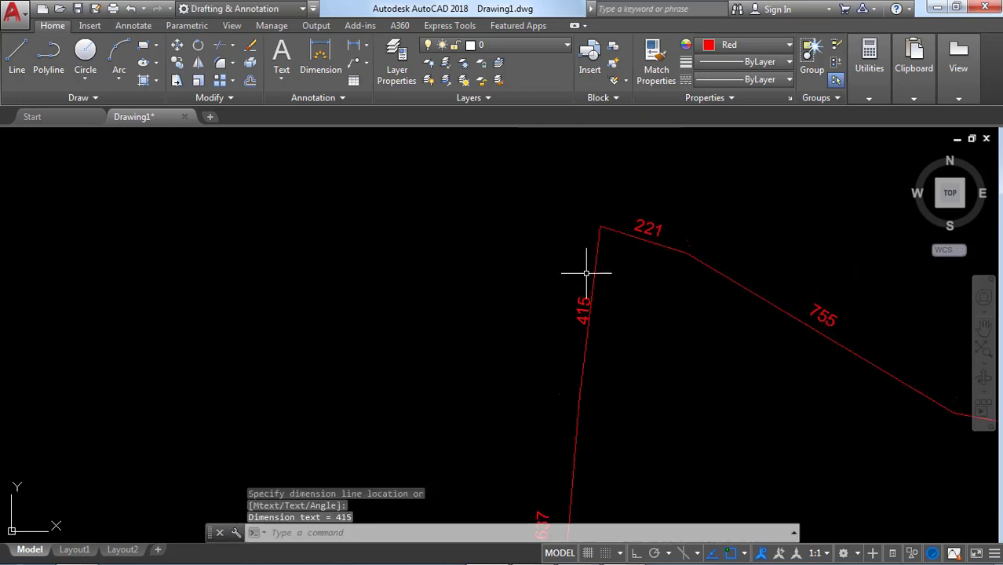
scroll(493, 284, down, 2)
scroll(531, 292, up, 2)
scroll(564, 247, down, 4)
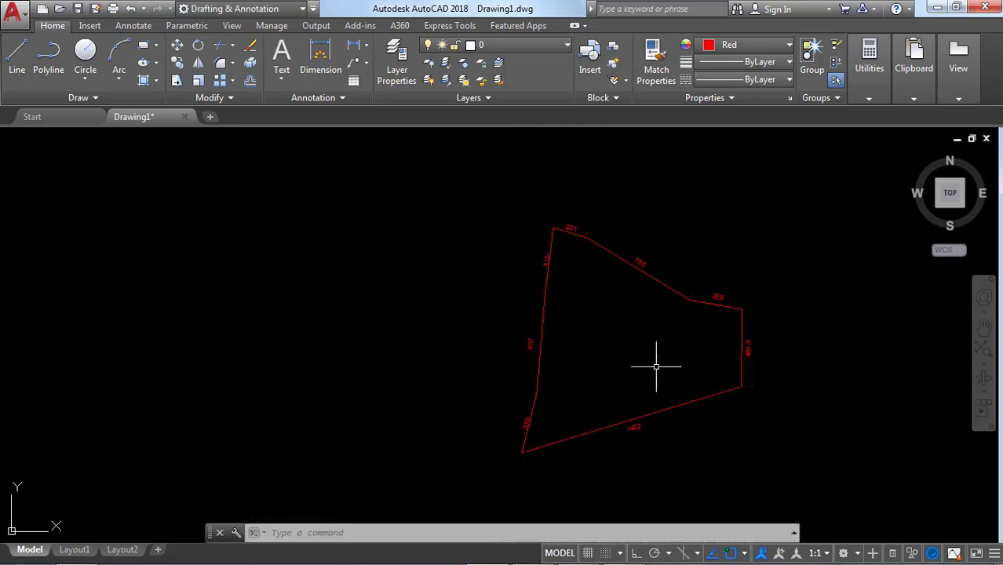
- Draw a rectangular border around the dimensioned plot outline, leaving a wider empty band above the plot
scroll(656, 363, up, 1)
click(143, 44)
scroll(436, 161, down, 2)
click(453, 154)
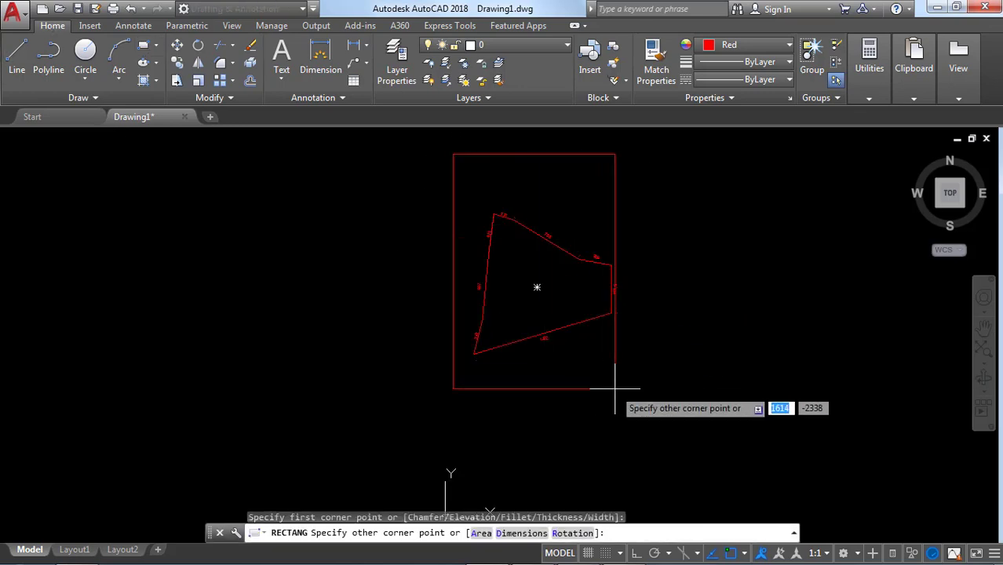
click(626, 362)
- Draw a horizontal line about 1717 units long across the border, from side to side just above the plot, to form a title strip
click(17, 53)
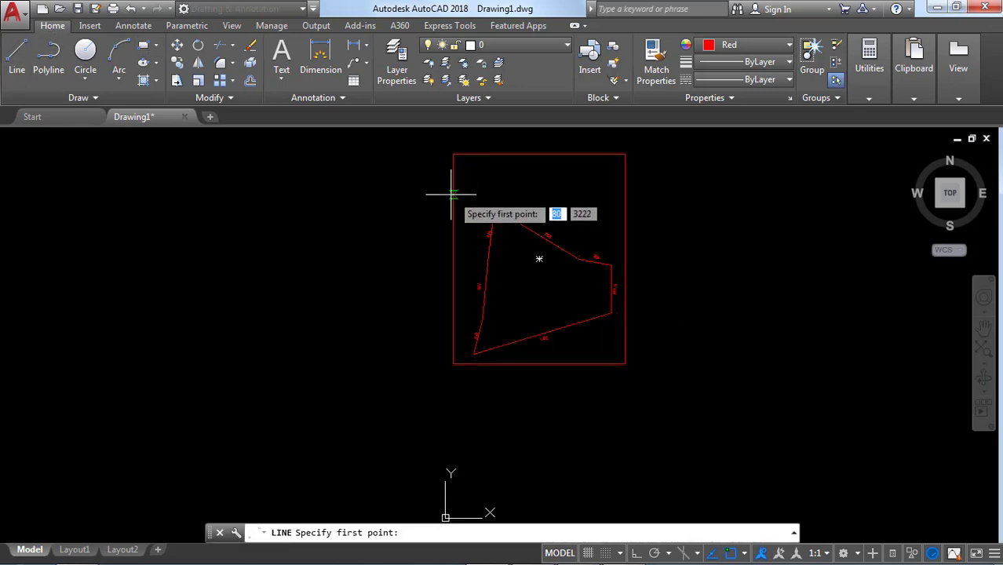
click(453, 192)
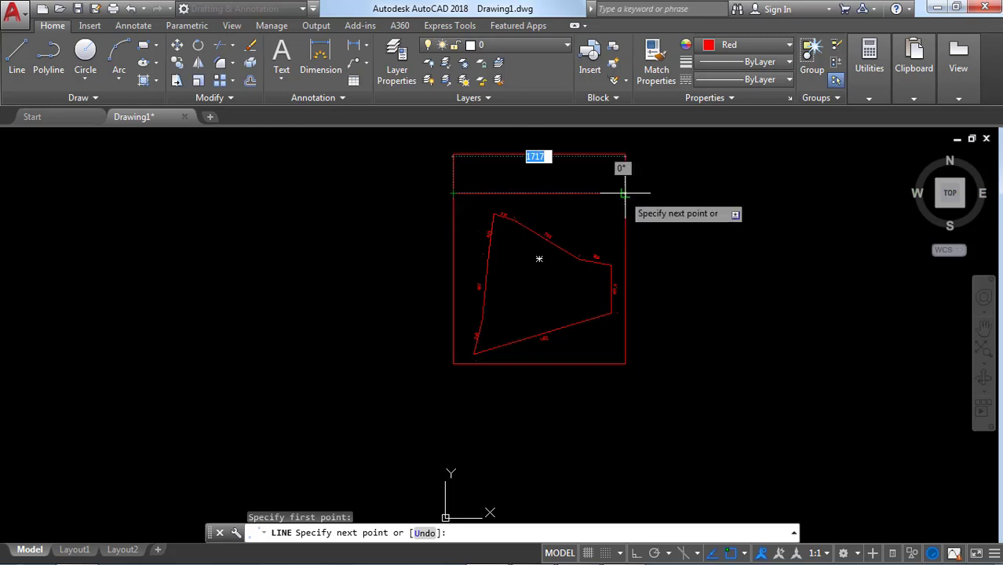
click(625, 192)
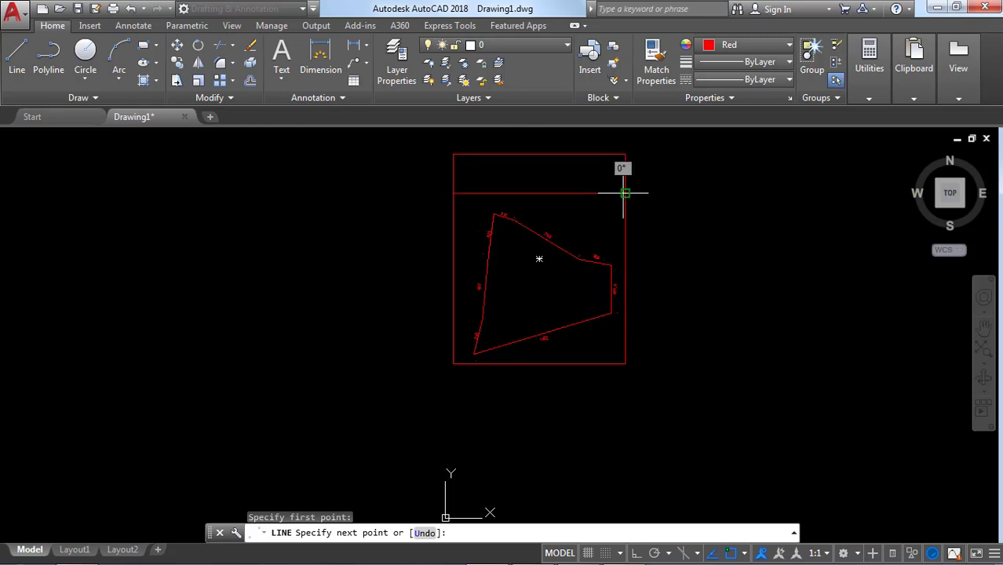
key(Escape)
scroll(607, 309, down, 2)
scroll(577, 298, up, 6)
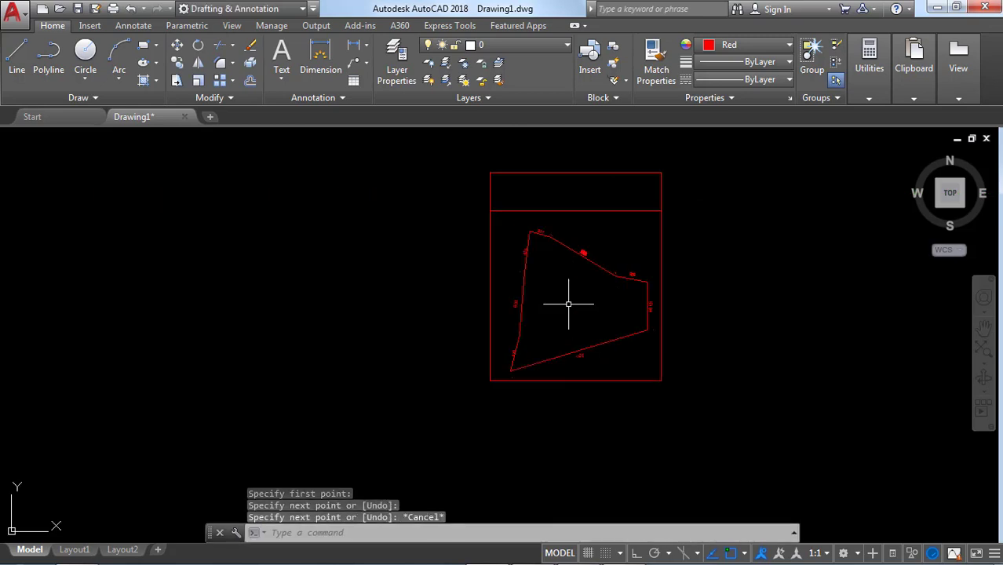
scroll(599, 313, down, 5)
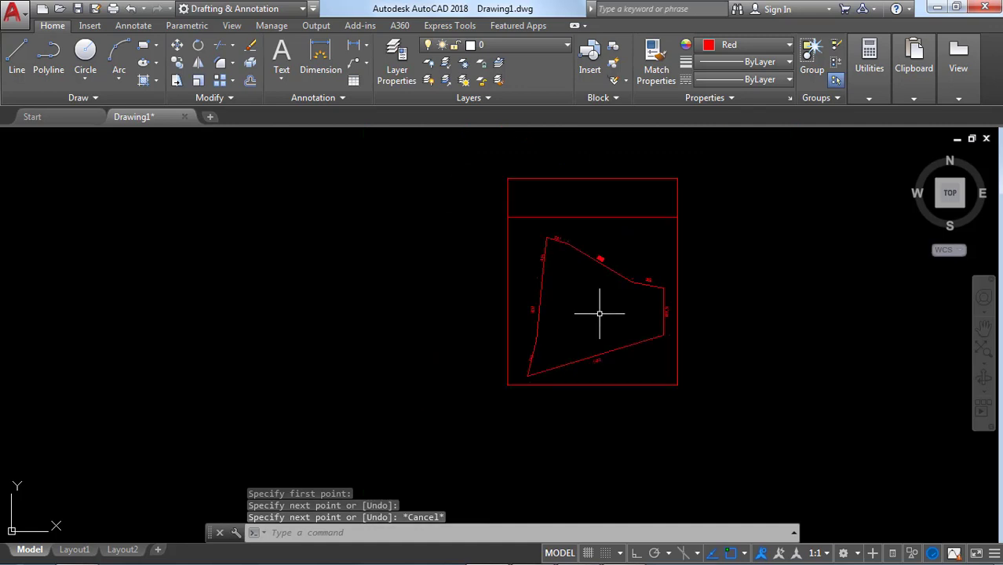